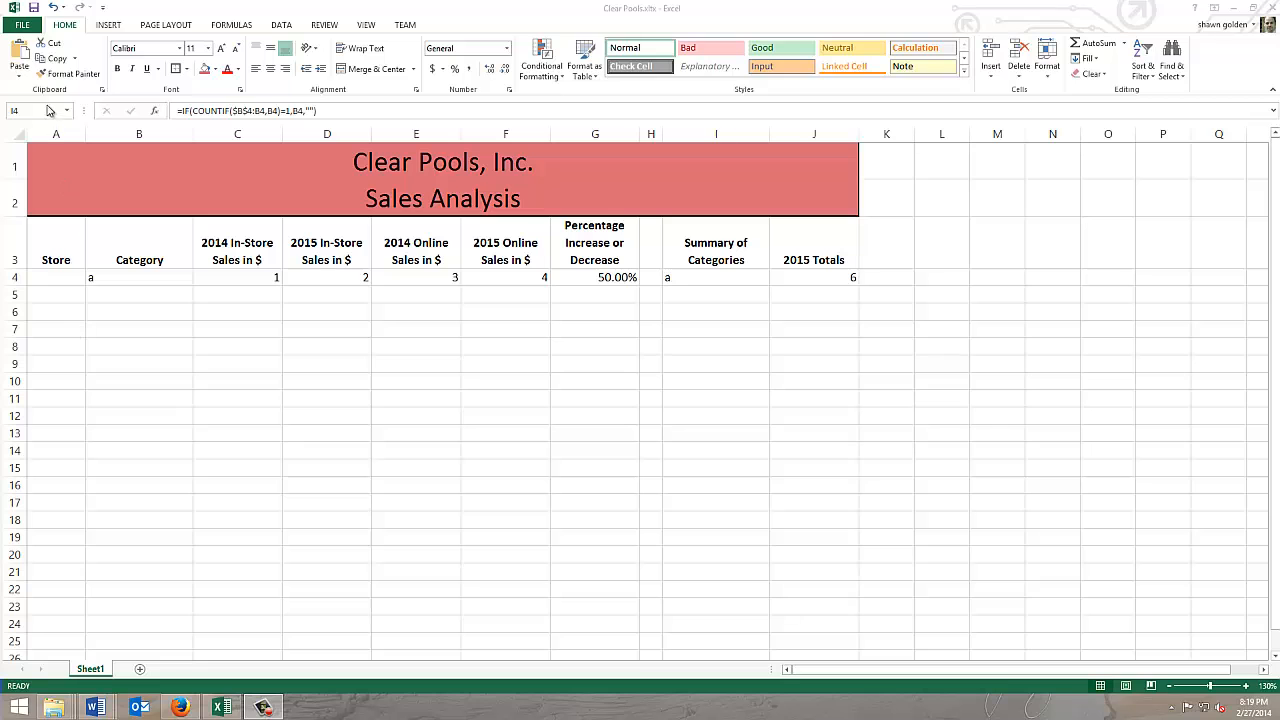
# Step: Save the template as an Excel Workbook (*.xlsx) named Clear Pools 2014 on the K: drive
pyautogui.click(27, 29)
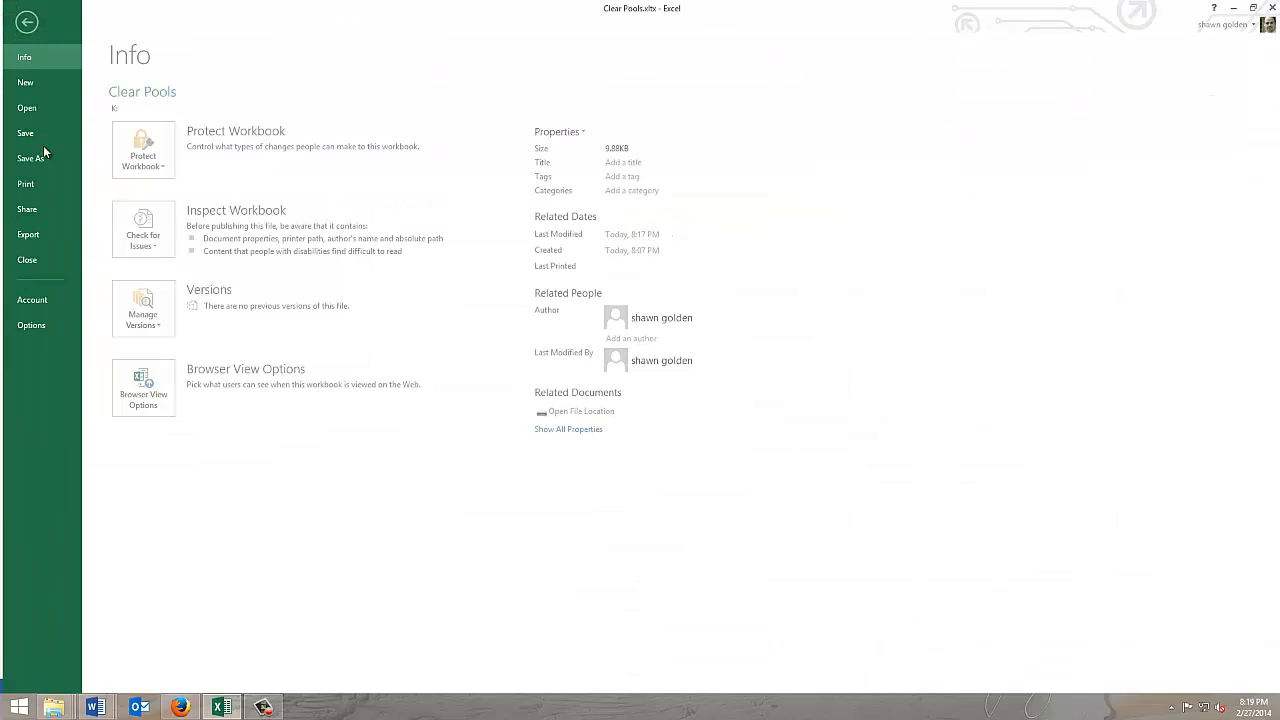
pyautogui.click(33, 158)
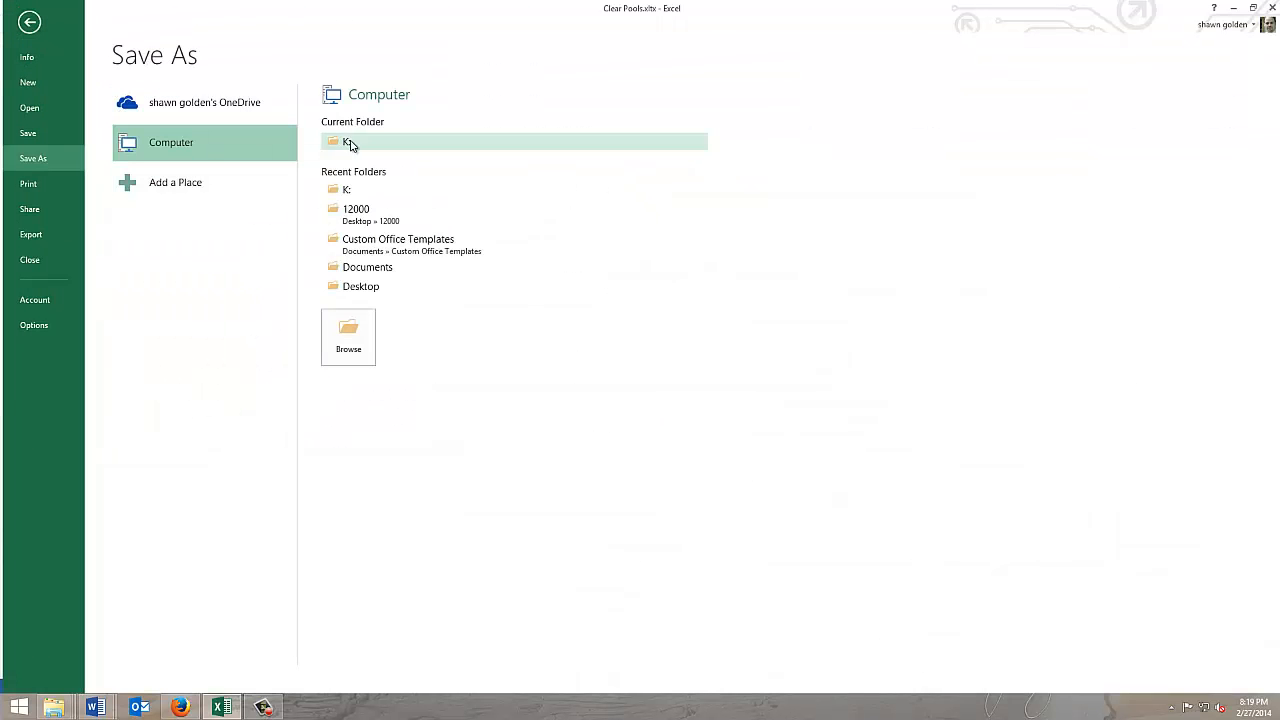
pyautogui.click(352, 195)
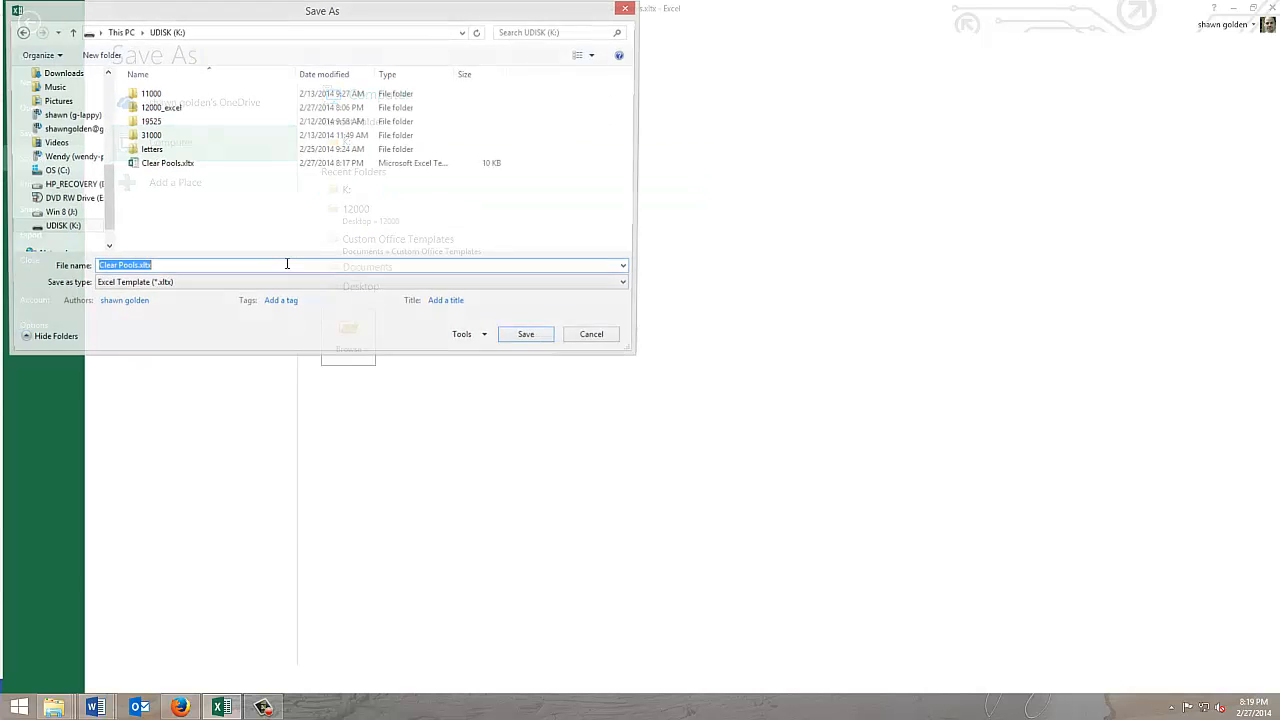
pyautogui.click(150, 286)
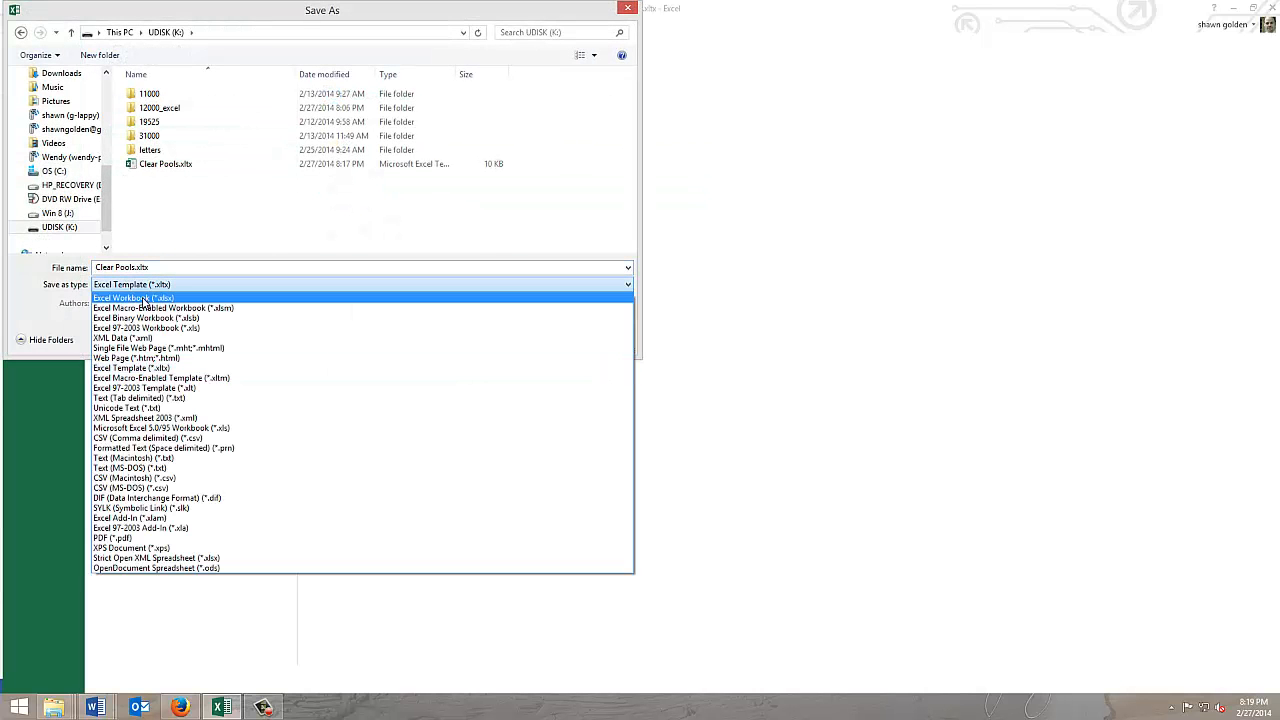
pyautogui.click(155, 298)
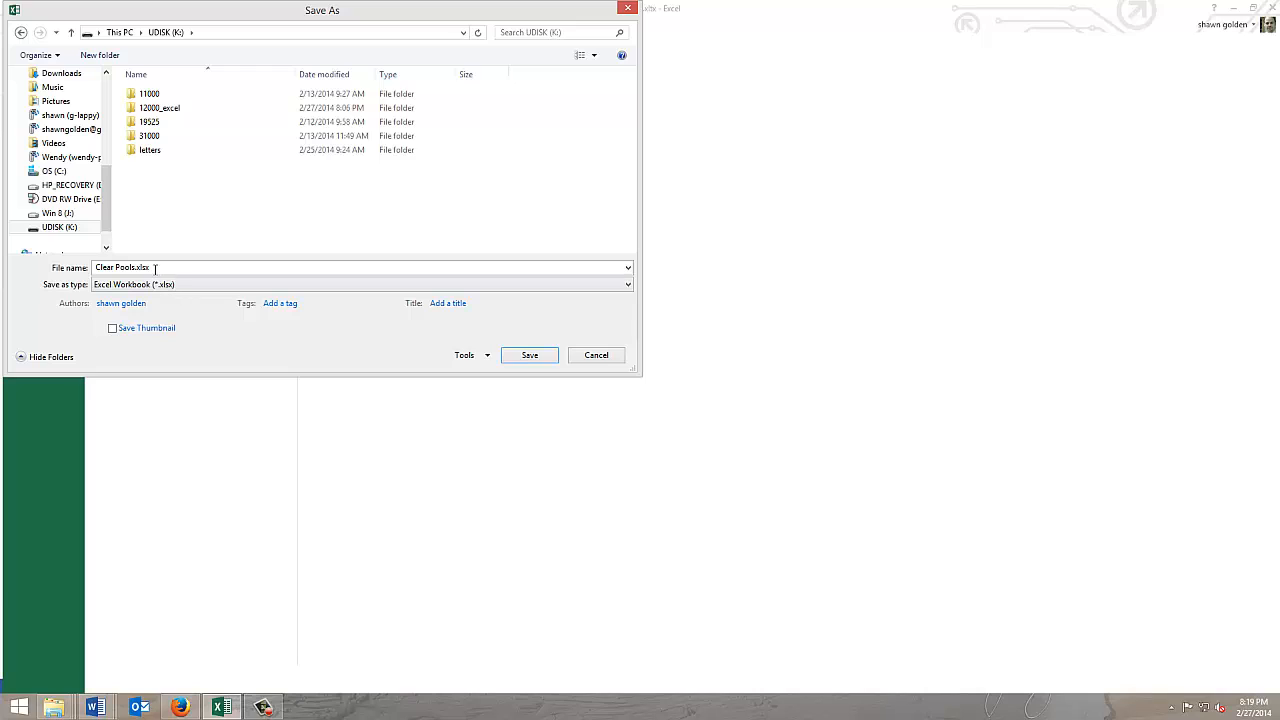
pyautogui.click(133, 267)
pyautogui.doubleClick(132, 266)
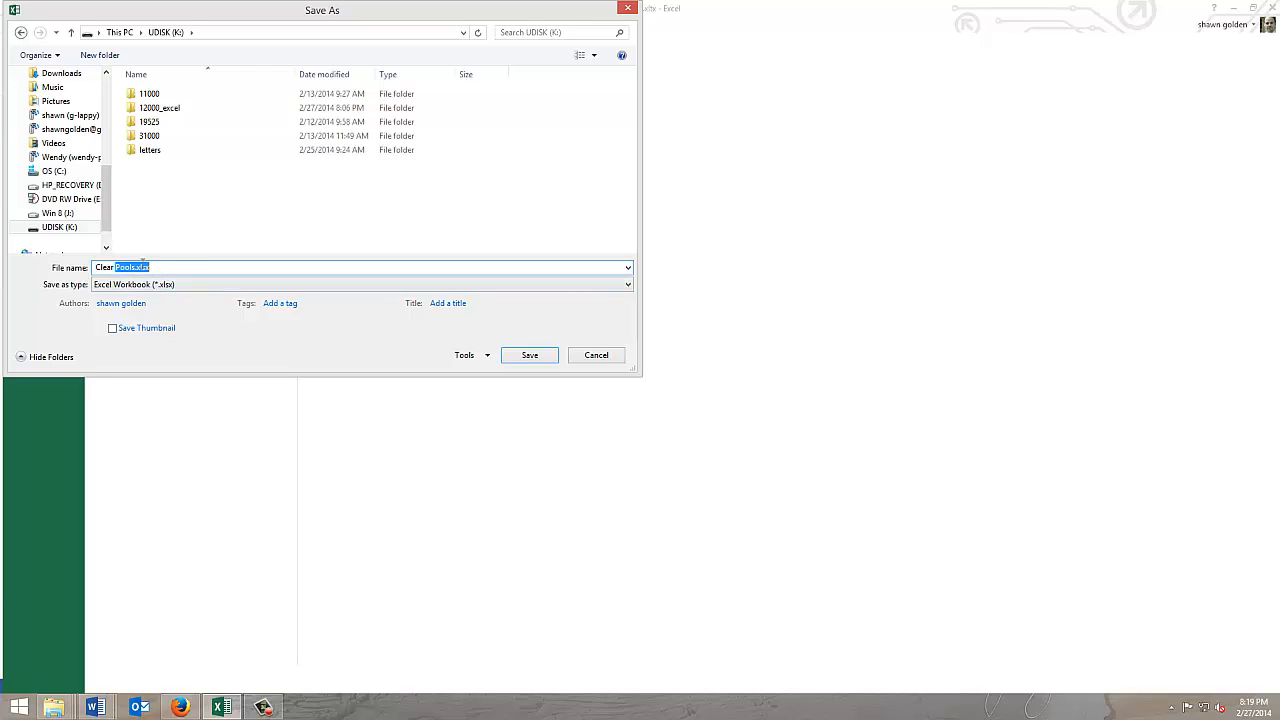
pyautogui.click(136, 267)
pyautogui.write('2014')
pyautogui.press('Return')
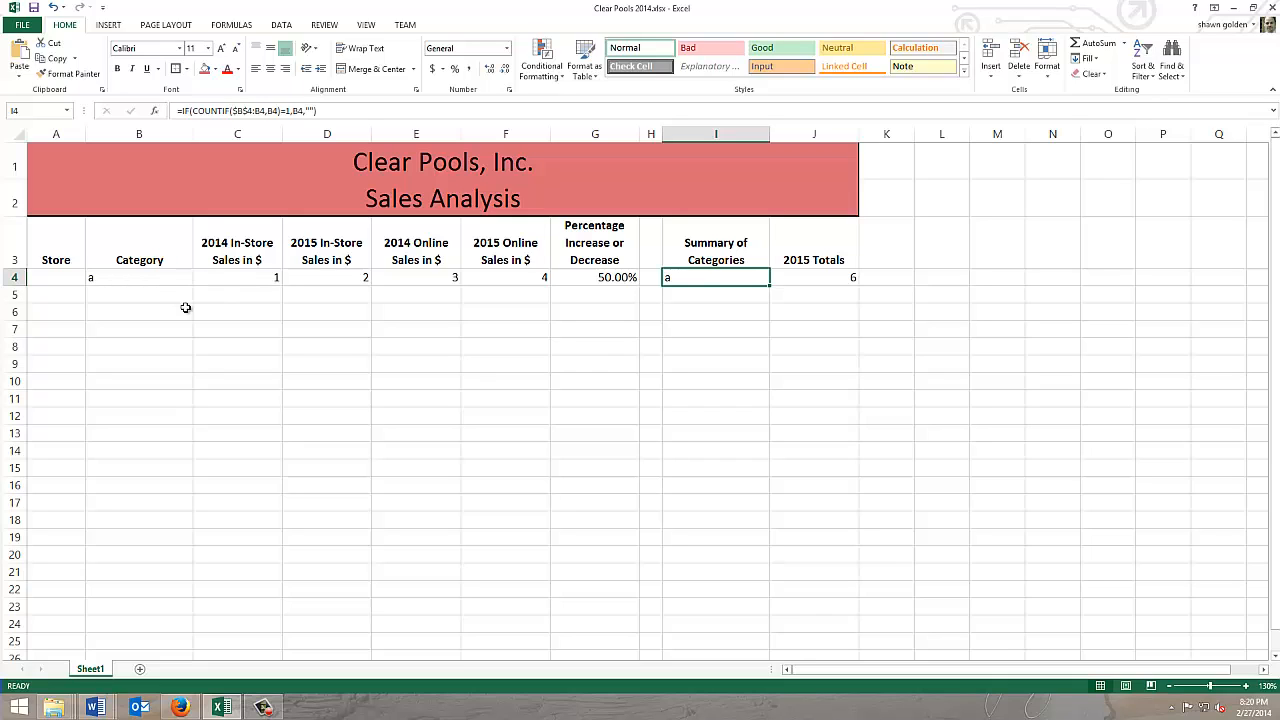
# Step: Start a text import at cell A4 using Clear Pools Store 10248 Sales Data.csv from the 12000_excel\Chapter07 folder on K:
pyautogui.click(64, 280)
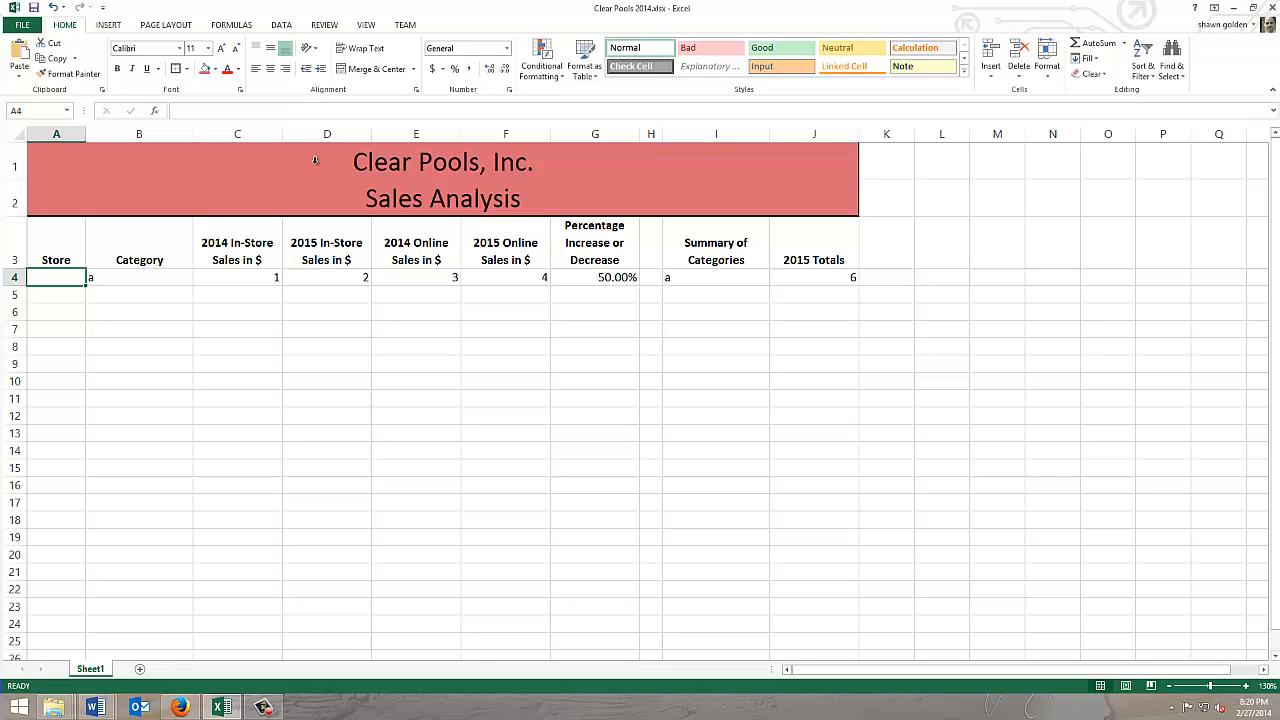
pyautogui.click(281, 26)
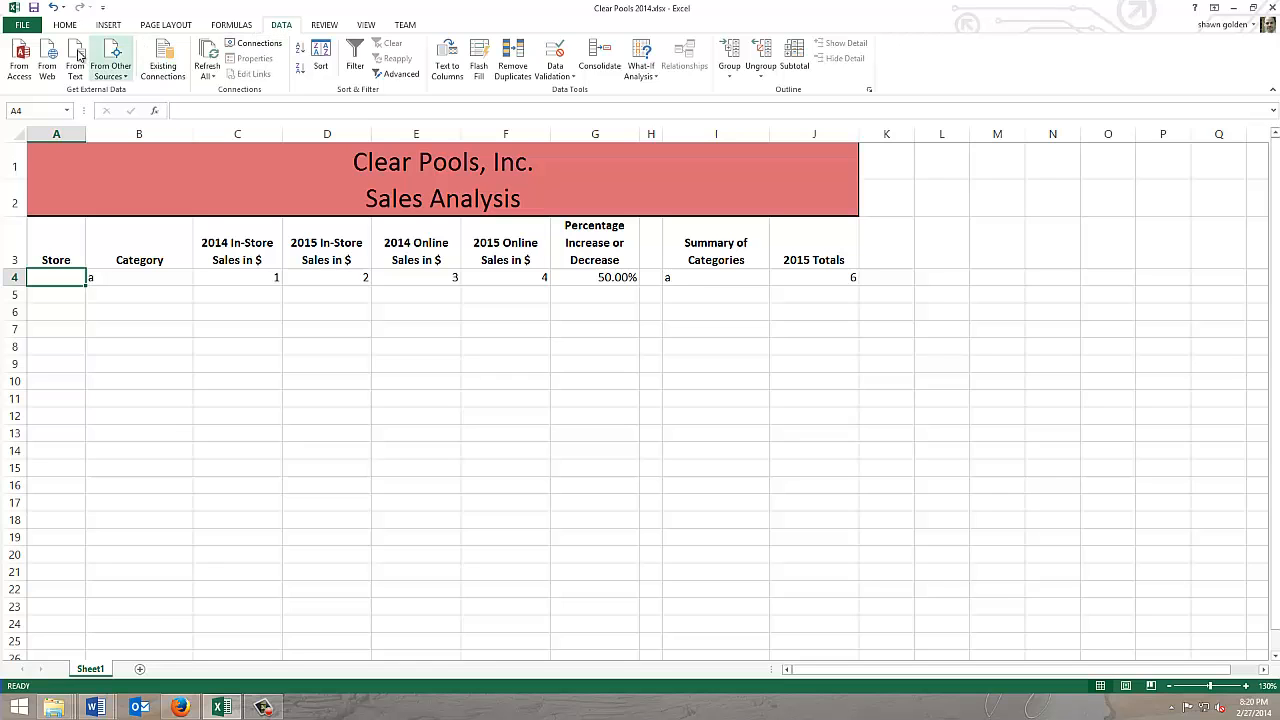
pyautogui.click(75, 60)
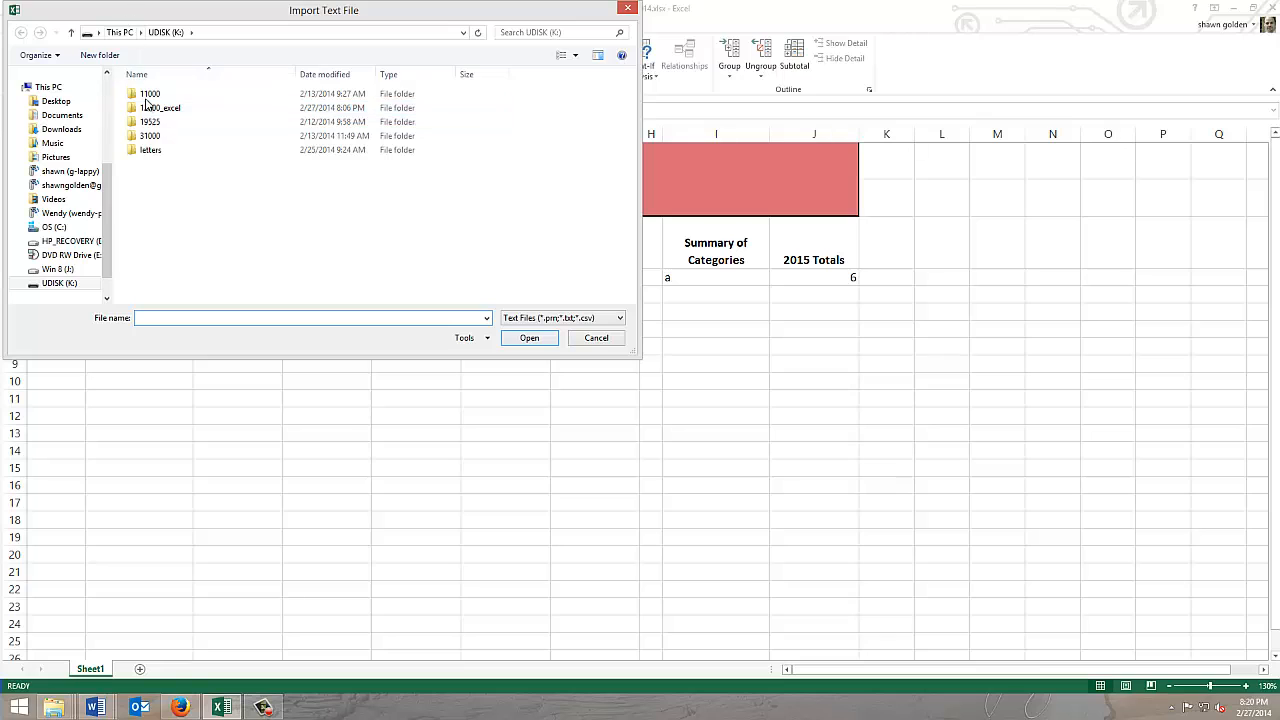
pyautogui.doubleClick(138, 110)
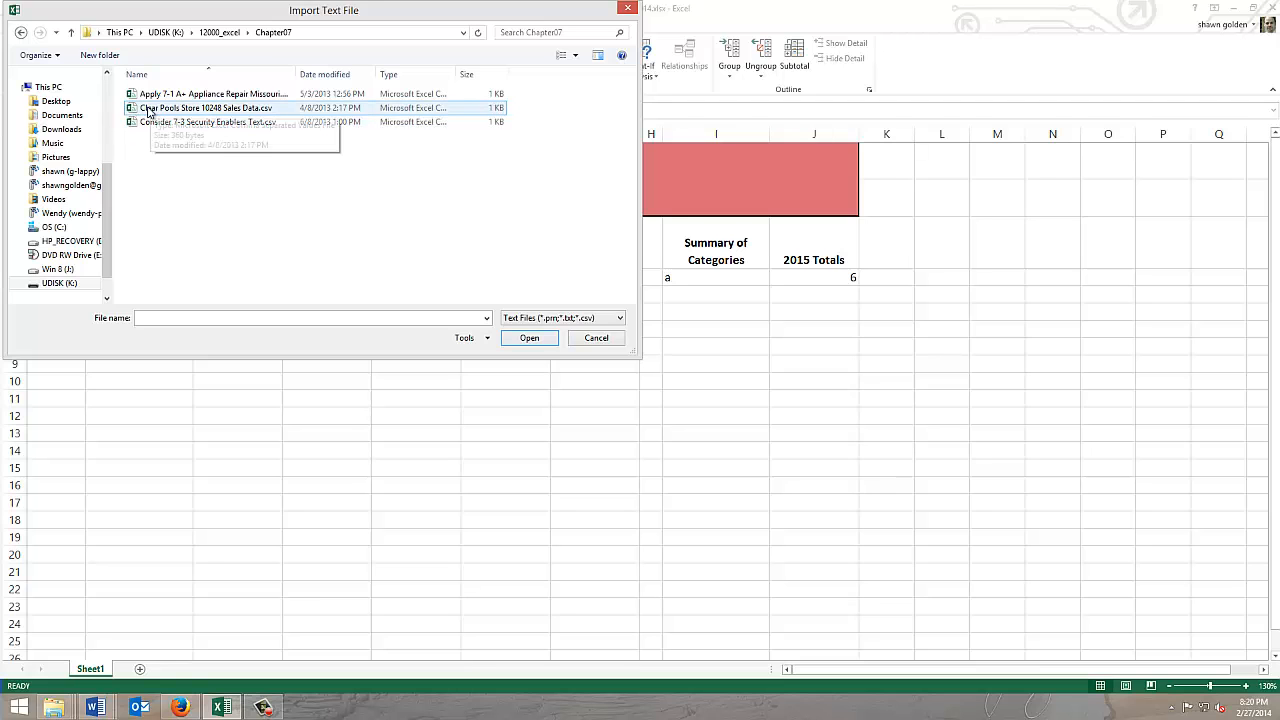
pyautogui.doubleClick(152, 110)
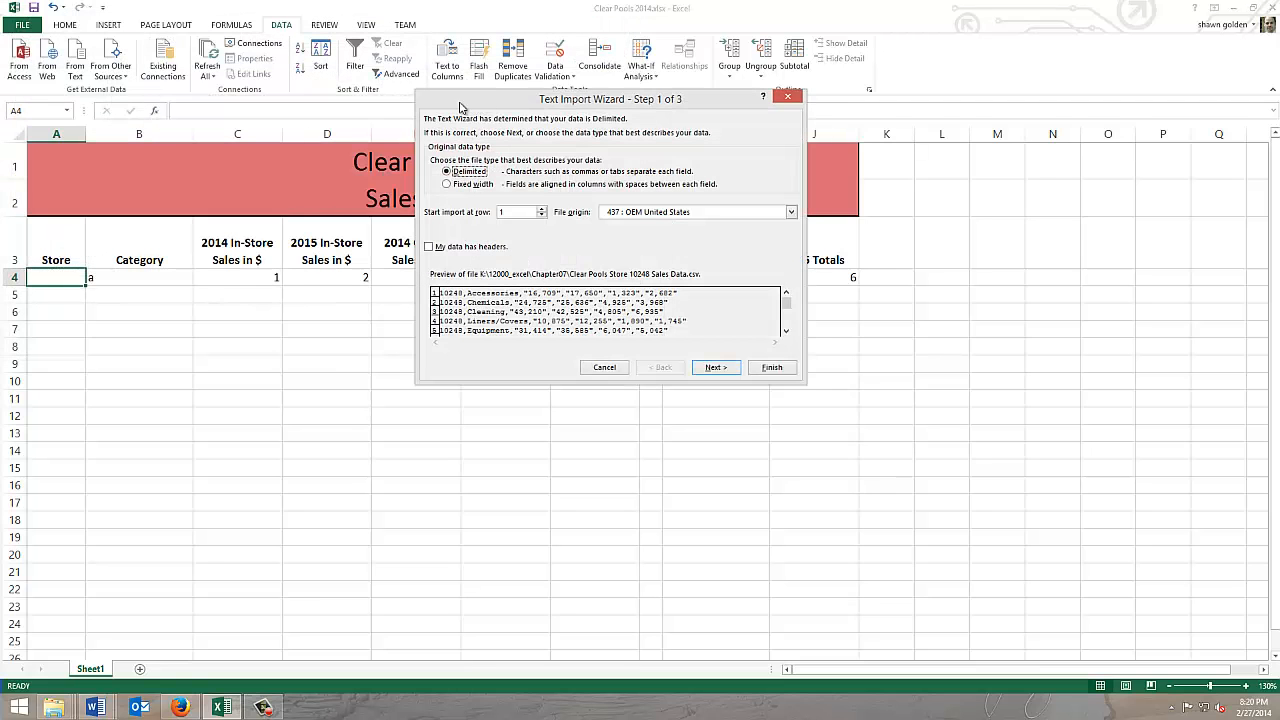
# Step: Set Comma as the only delimiter for the delimited sales data and finish the text import wizard with General column format
pyautogui.moveTo(464, 108); pyautogui.dragTo(281, 102)
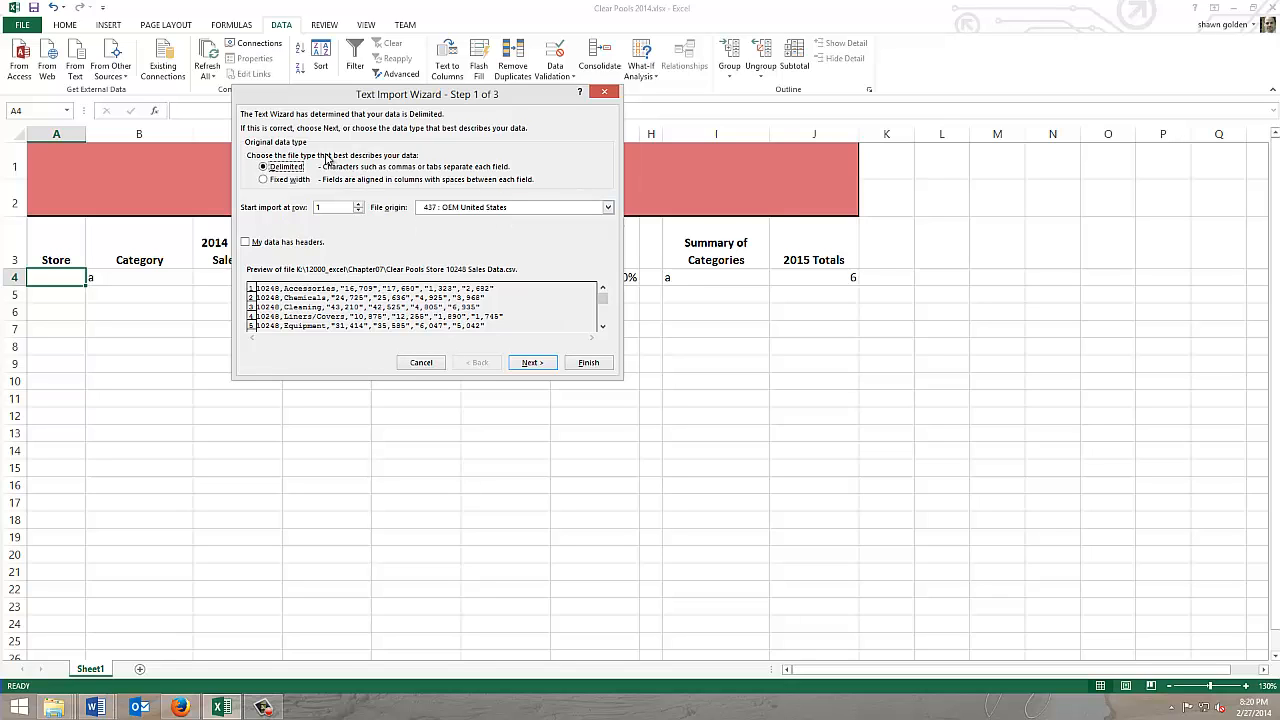
pyautogui.click(530, 362)
pyautogui.click(252, 178)
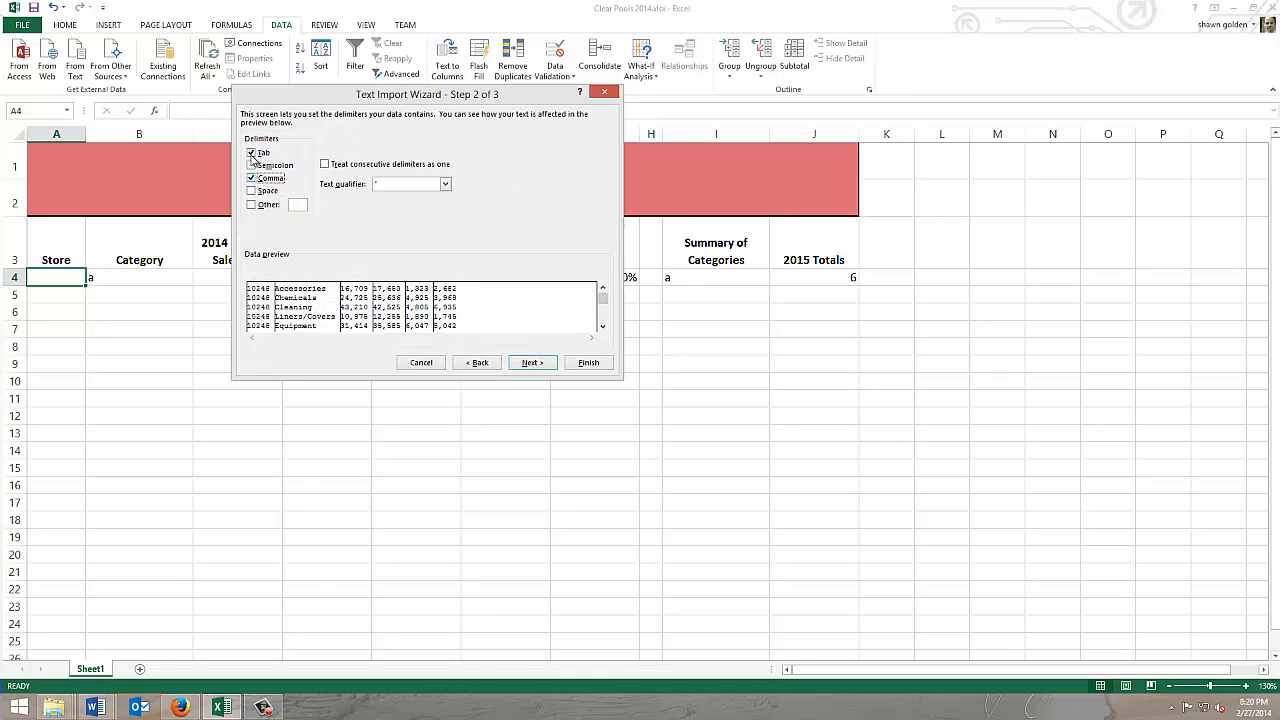
pyautogui.click(251, 153)
pyautogui.click(529, 364)
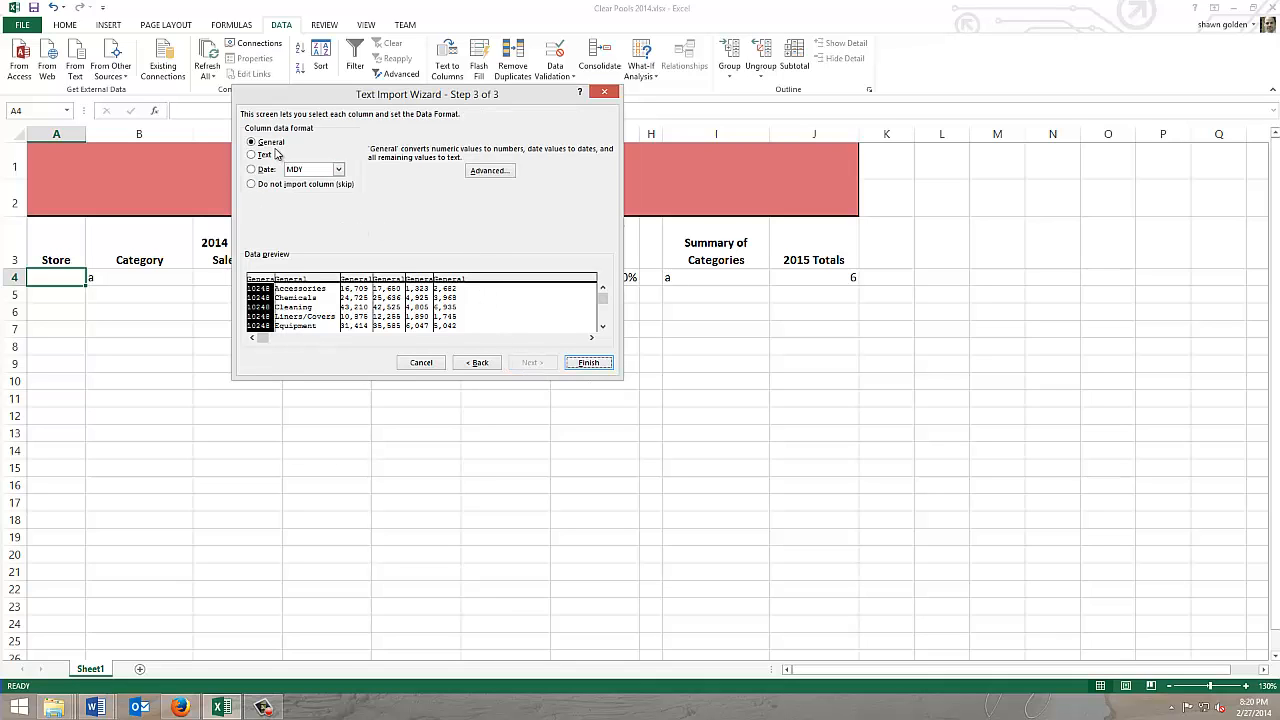
pyautogui.click(588, 363)
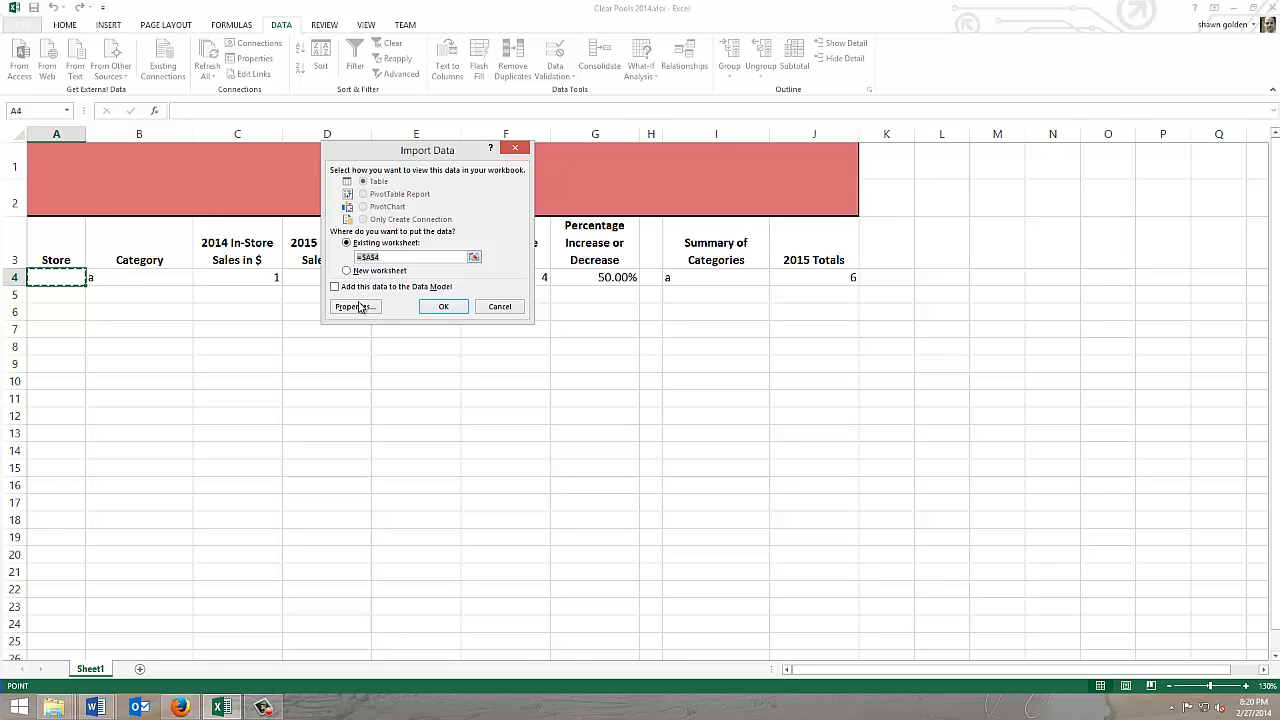
# Step: Turn off column width adjustment, choose overwriting existing cells with new data, and import the text data at A4 of the existing worksheet
pyautogui.click(357, 306)
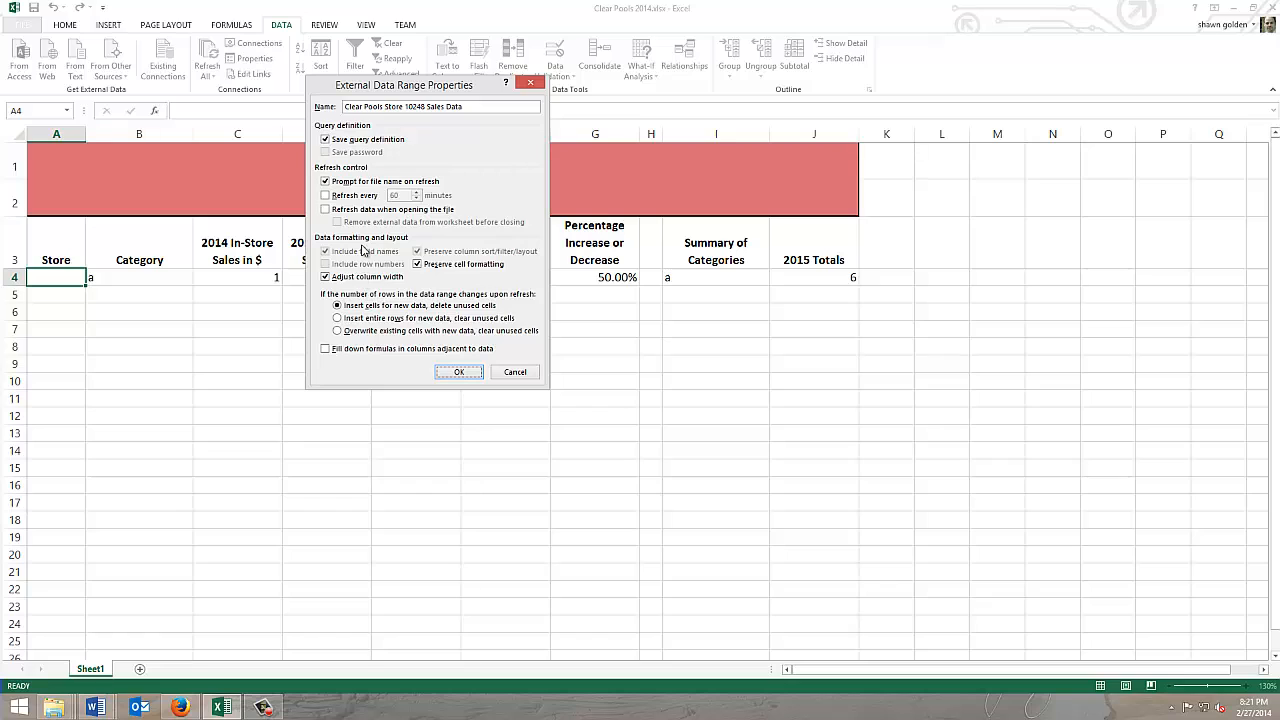
pyautogui.click(324, 278)
pyautogui.click(337, 331)
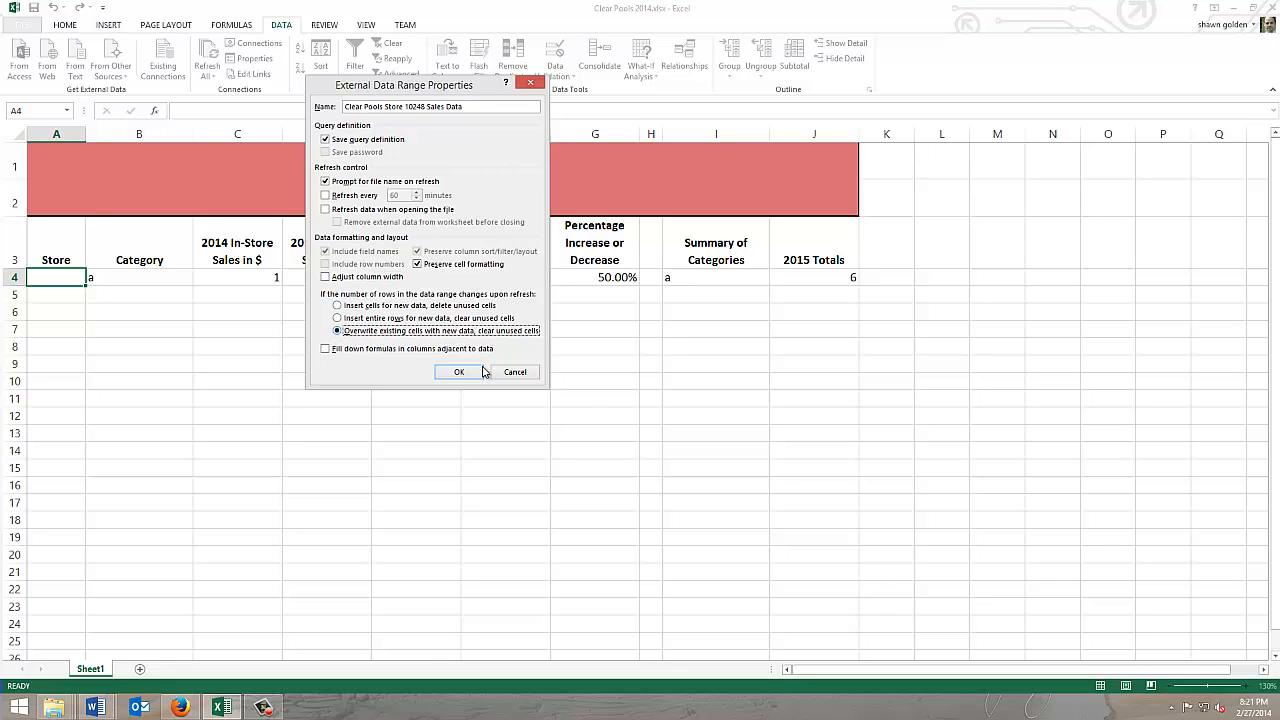
pyautogui.click(459, 372)
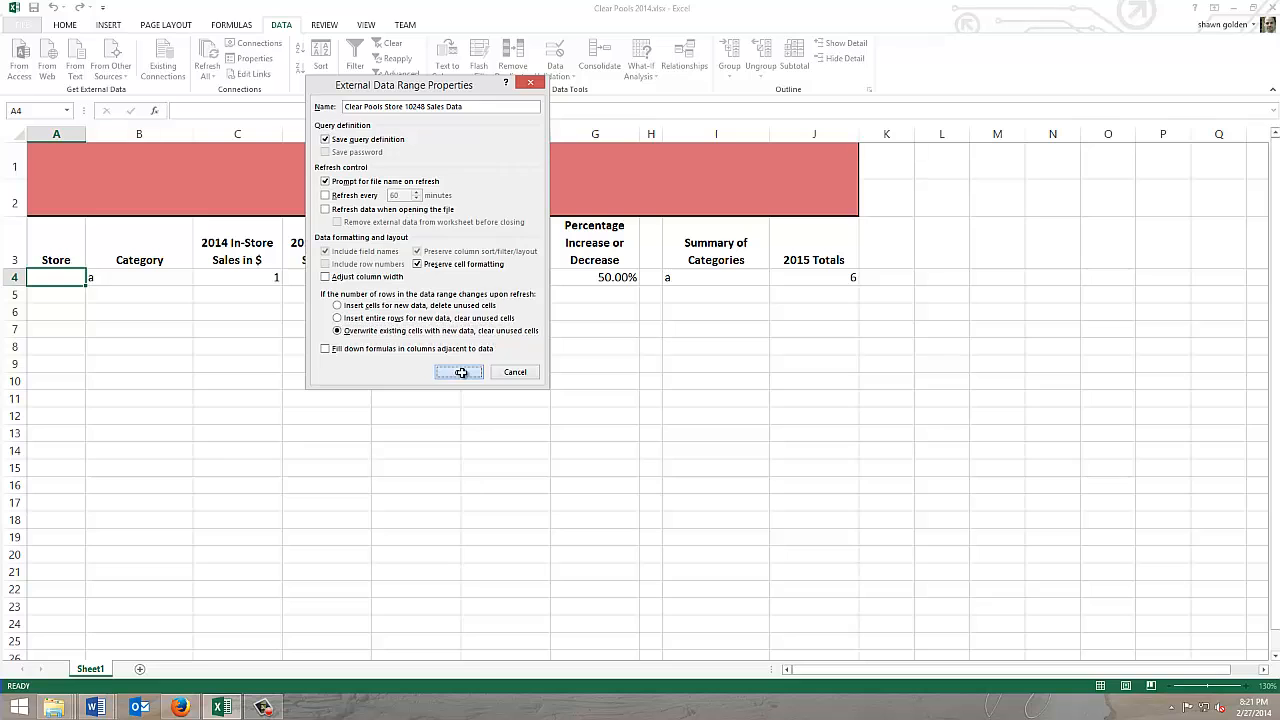
pyautogui.click(444, 307)
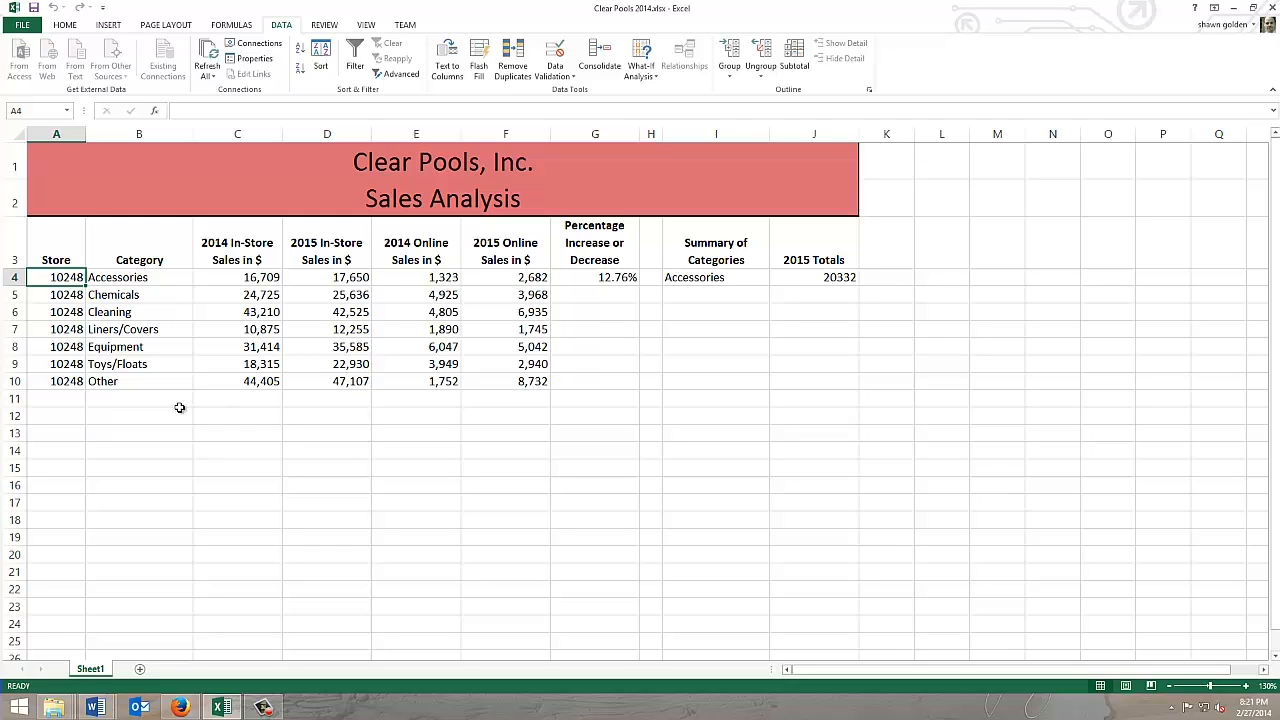
# Step: Import the Access database Clear Pools Store 27943 Sales Data.accdb from K:\12000_excel\Chapter07 as a table at cell A11
pyautogui.click(49, 398)
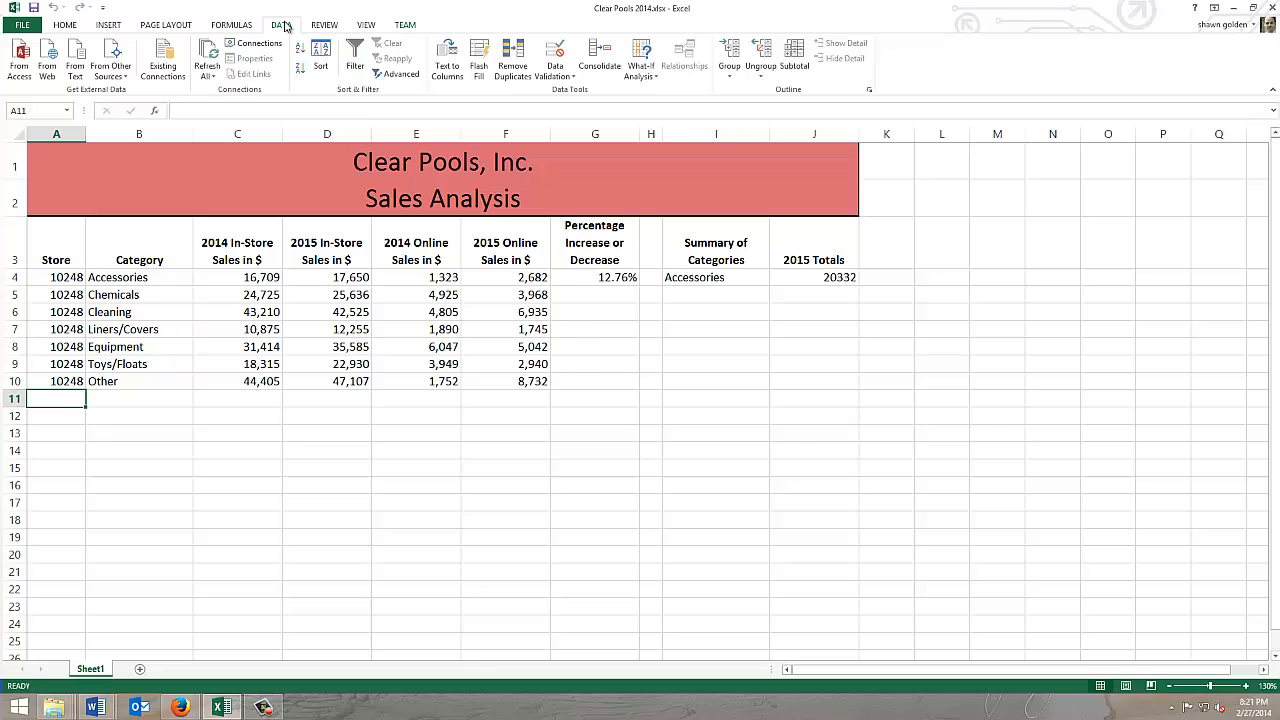
pyautogui.click(19, 68)
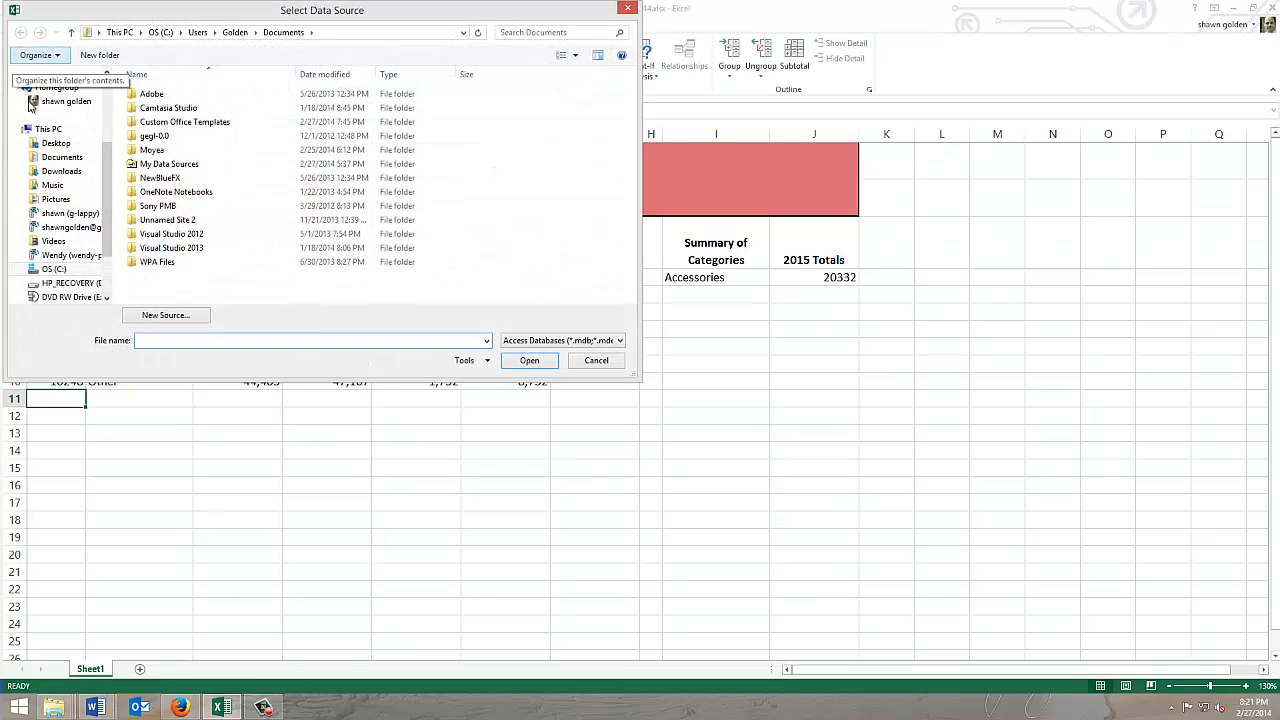
pyautogui.scroll(-1, 85, 250)
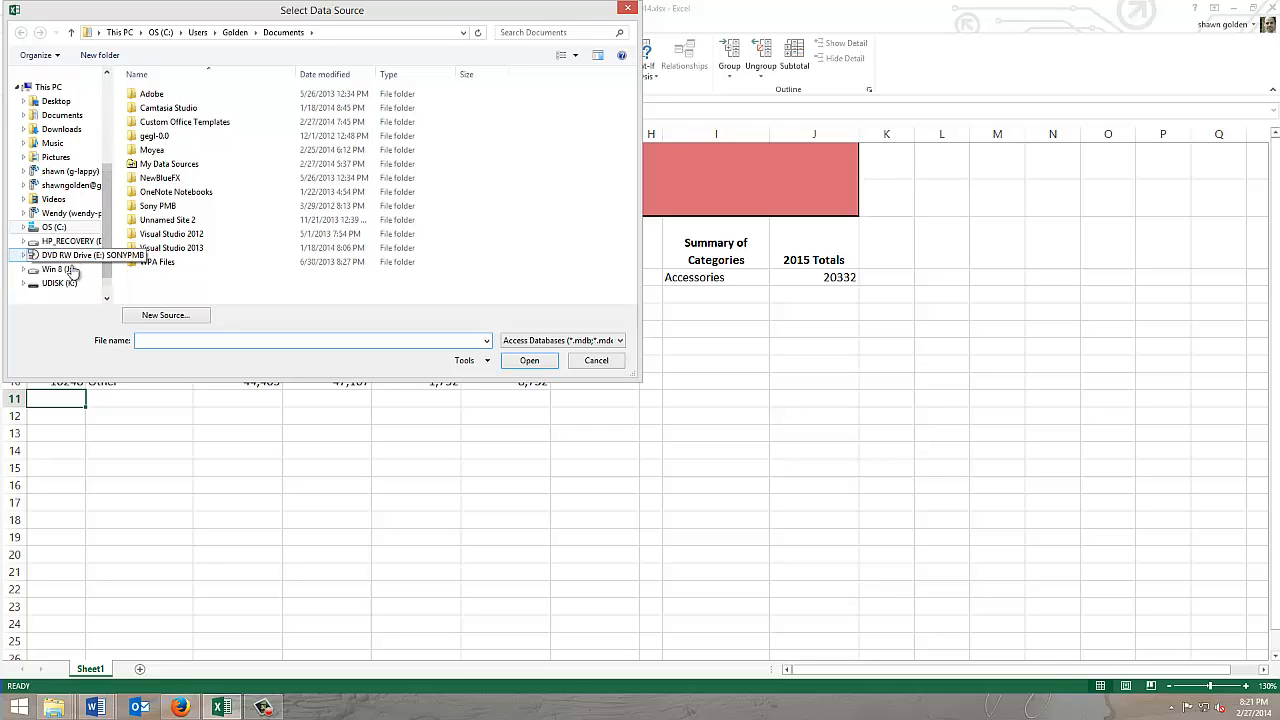
pyautogui.click(60, 283)
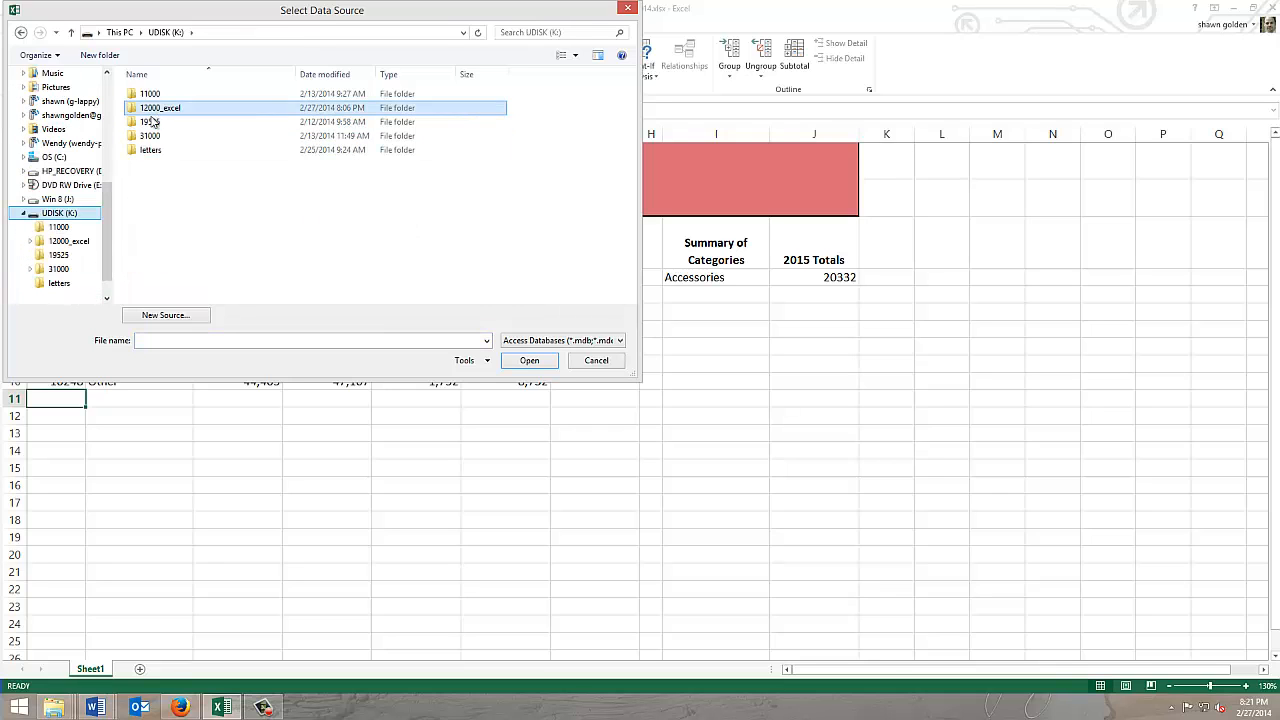
pyautogui.doubleClick(152, 107)
pyautogui.doubleClick(150, 138)
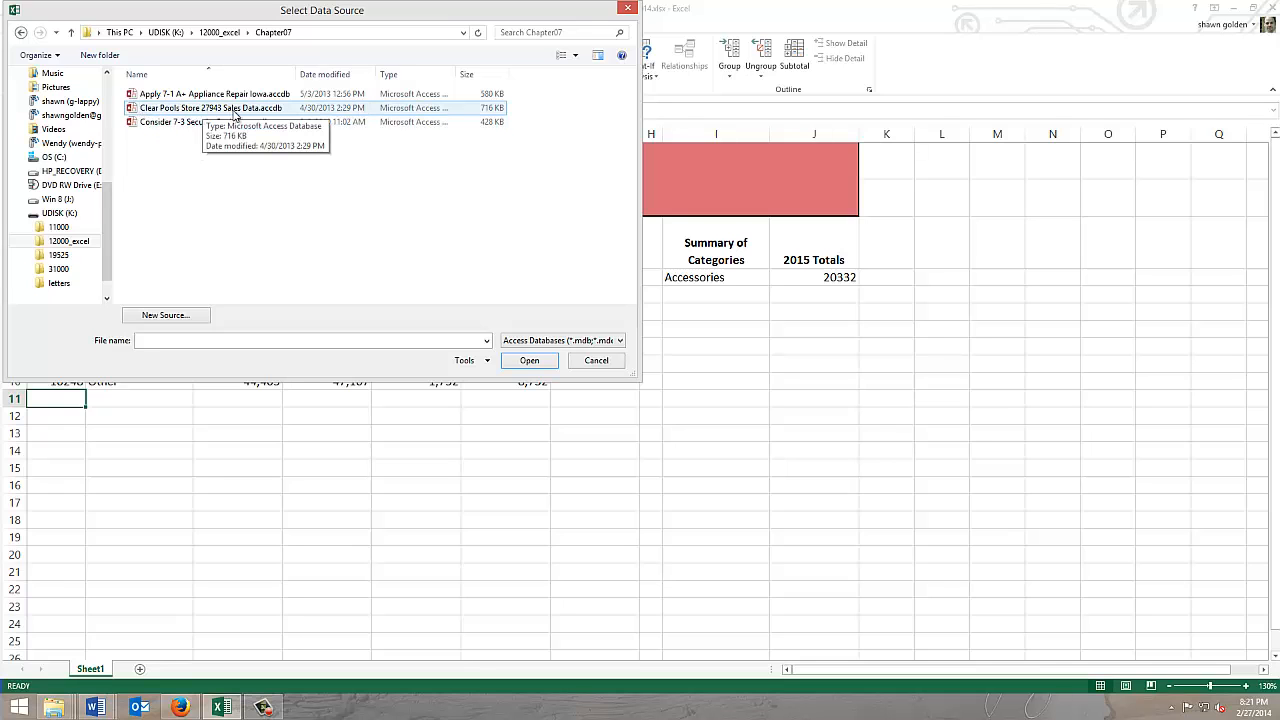
pyautogui.doubleClick(158, 109)
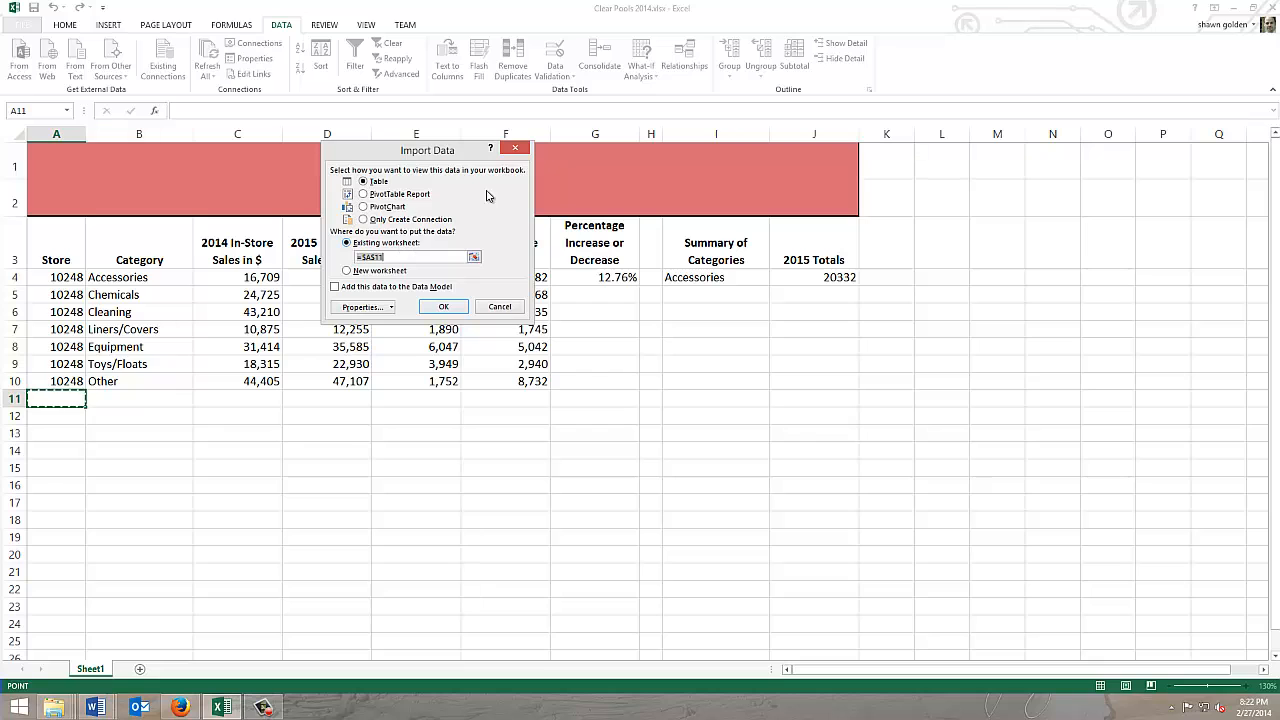
pyautogui.click(441, 305)
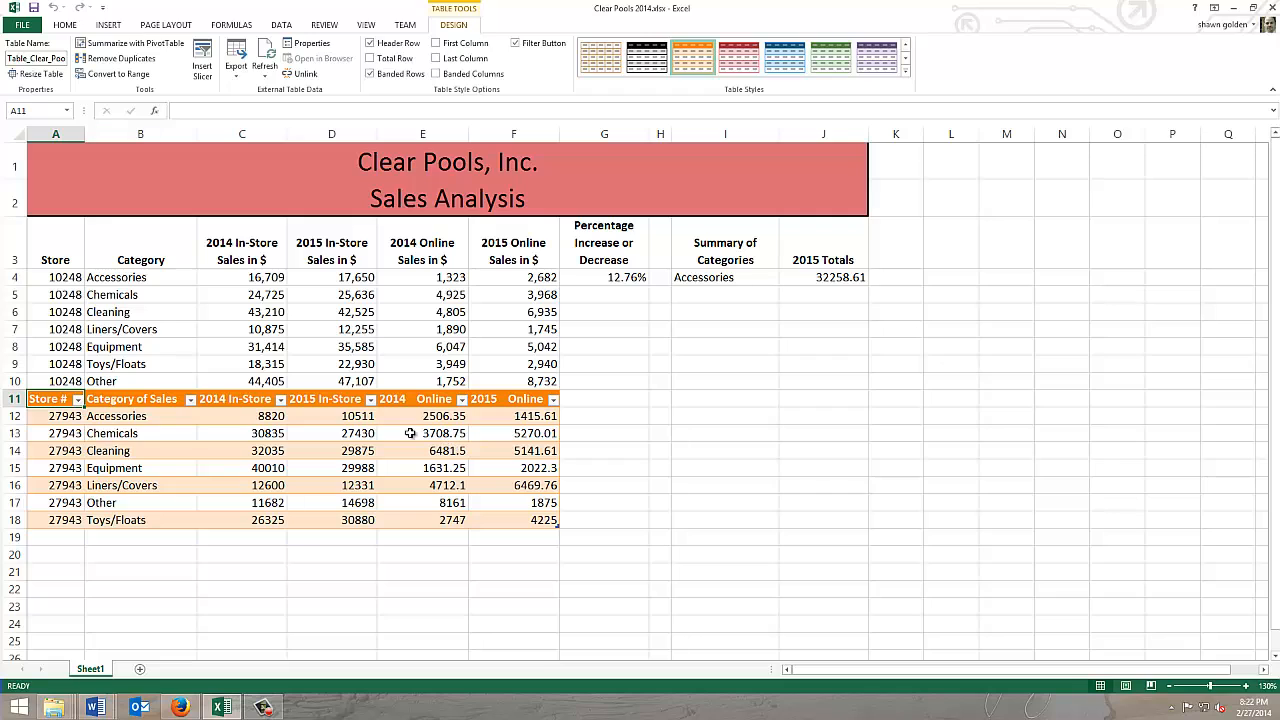
# Step: Convert the imported Access table to a normal range, removing its query definition
pyautogui.moveTo(45, 401); pyautogui.dragTo(508, 400)
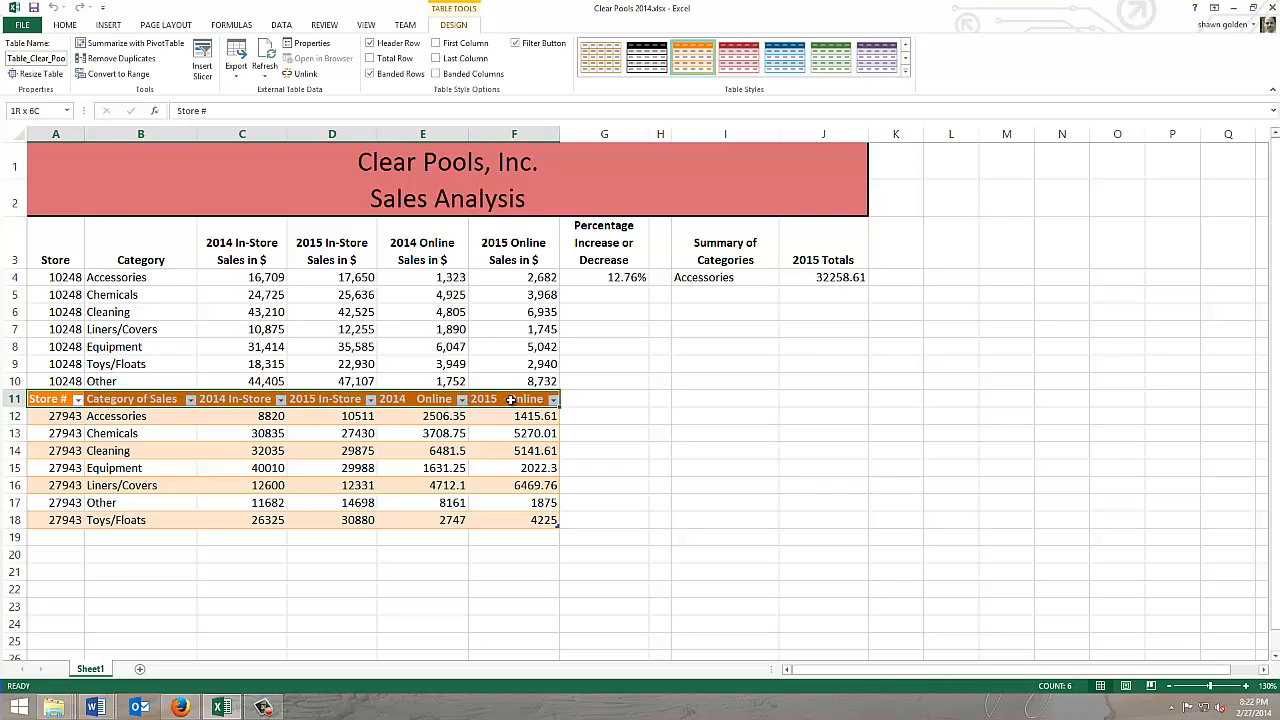
pyautogui.rightClick(45, 403)
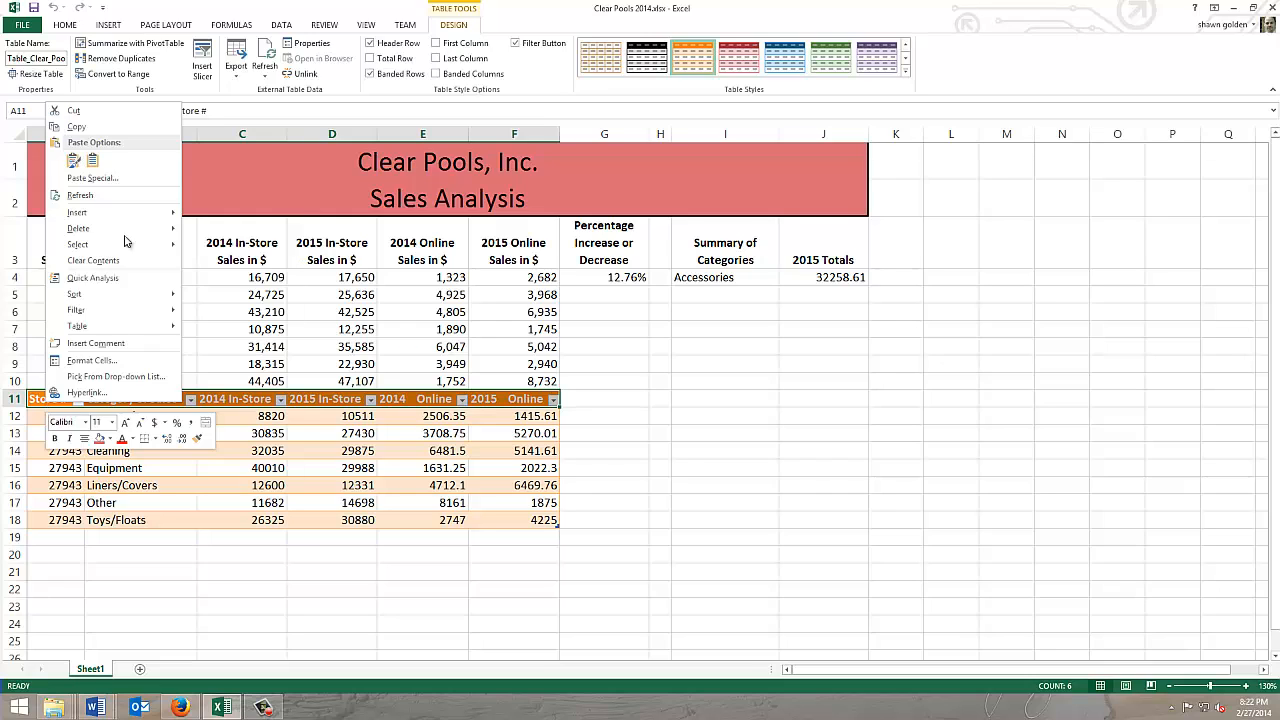
pyautogui.click(121, 75)
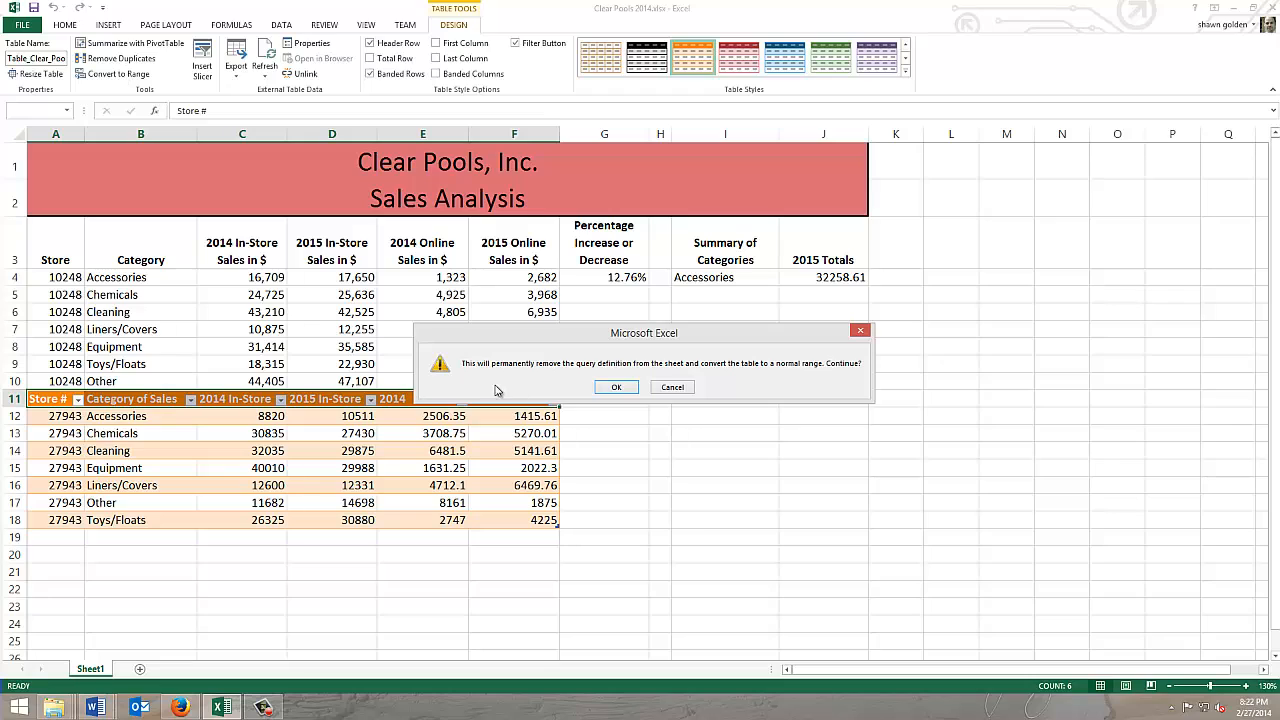
pyautogui.click(616, 388)
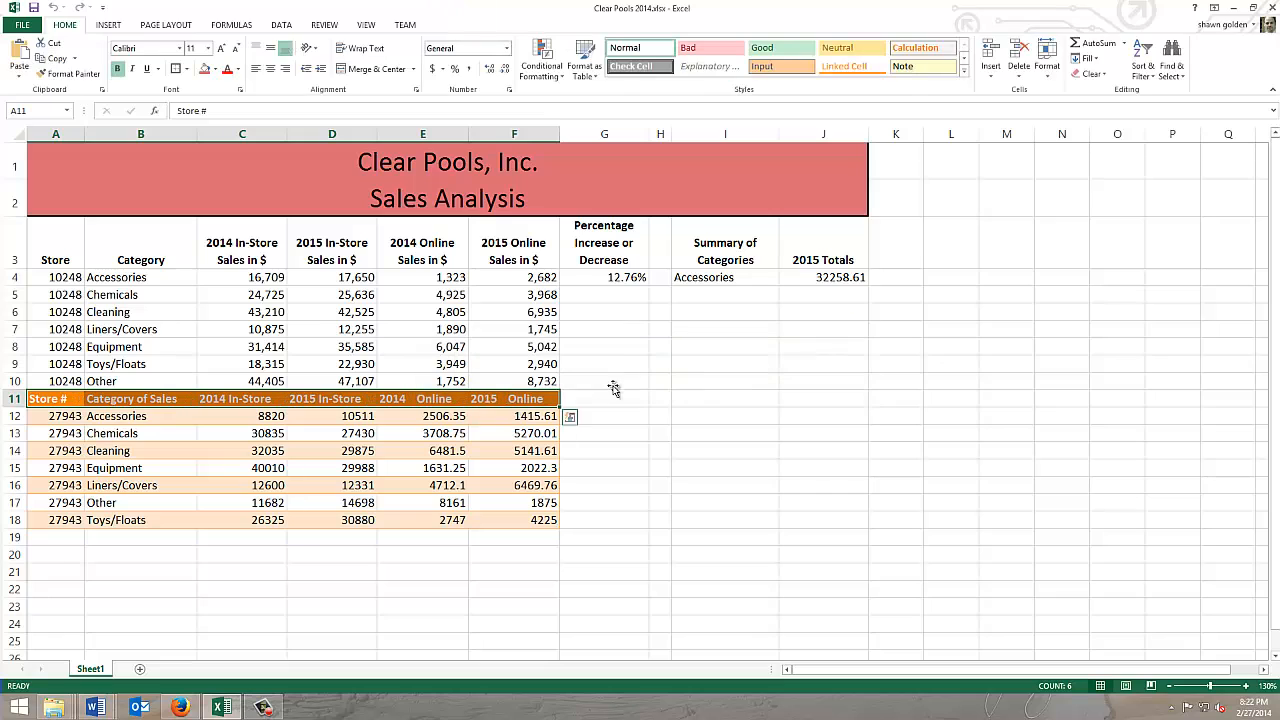
# Step: Delete row 11, which holds the headers imported with the Access data
pyautogui.click(14, 399)
pyautogui.rightClick(12, 399)
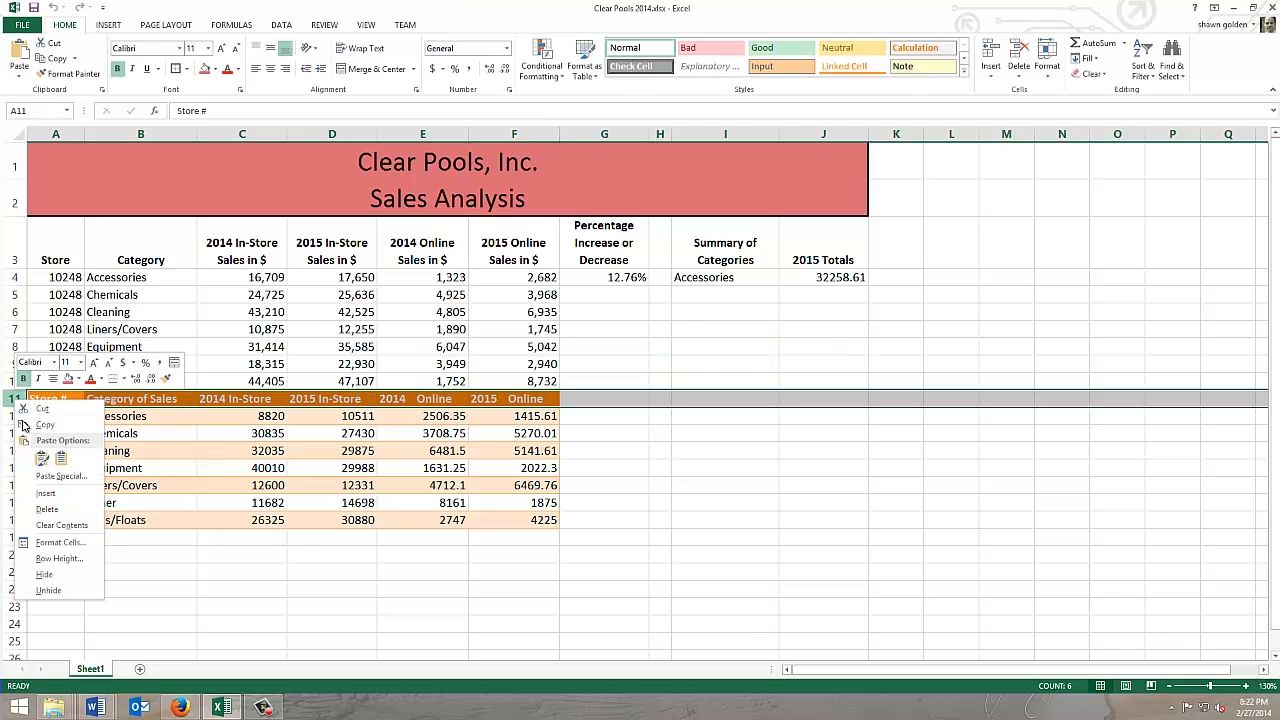
pyautogui.click(57, 509)
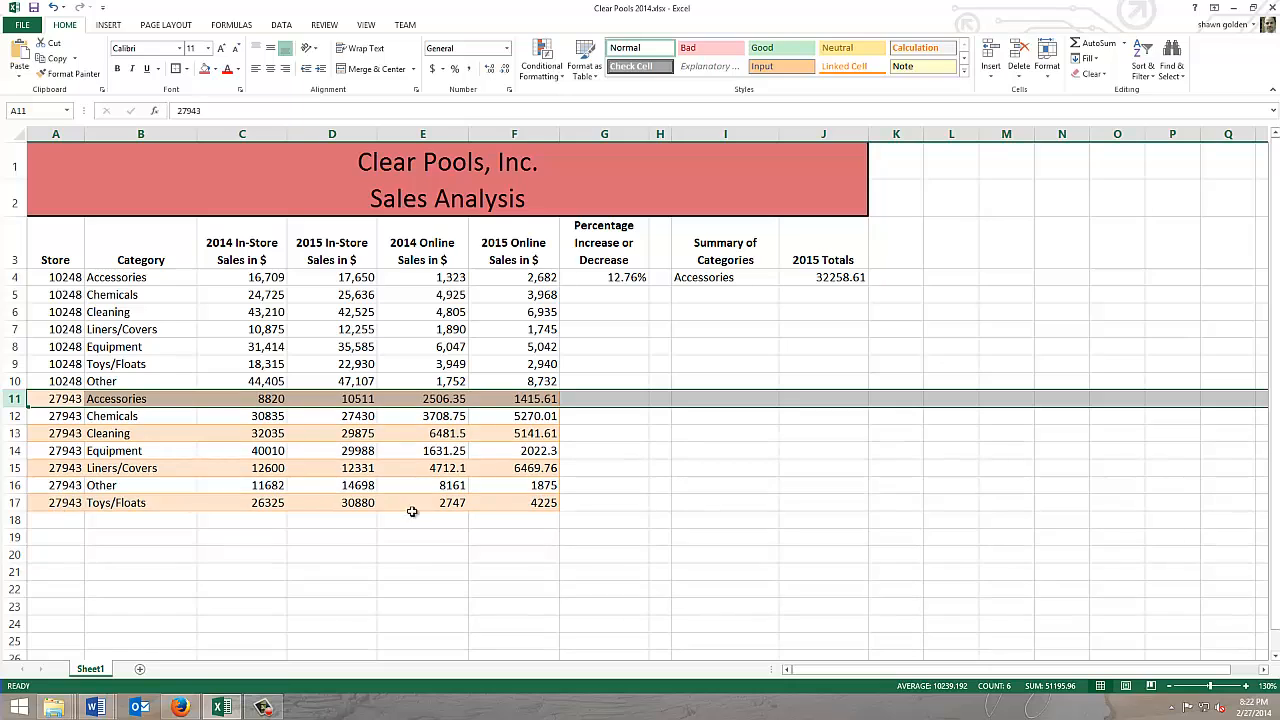
pyautogui.click(157, 555)
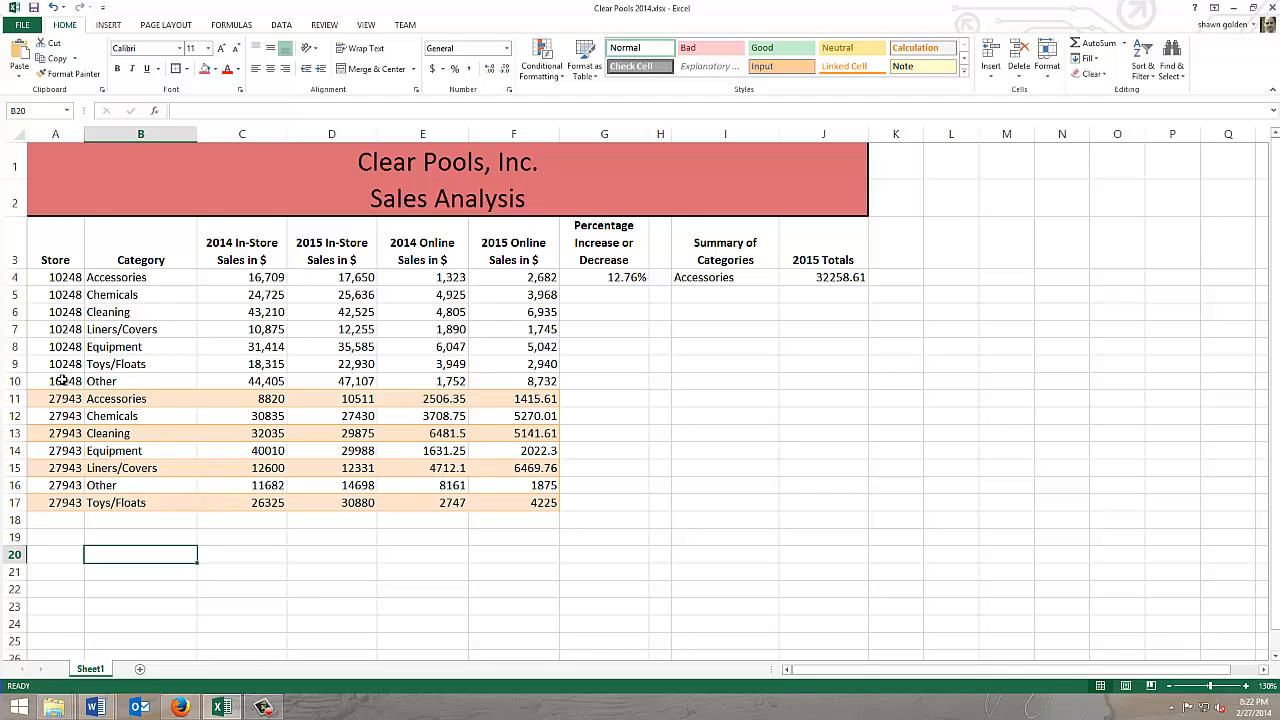
# Step: Copy the formatting of A10:F10 onto the imported rows A11:F17 with Format Painter, and select cell A18
pyautogui.moveTo(62, 381)
pyautogui.mouseDown()
pyautogui.moveTo(507, 378)
pyautogui.moveTo(472, 368)
pyautogui.mouseUp()
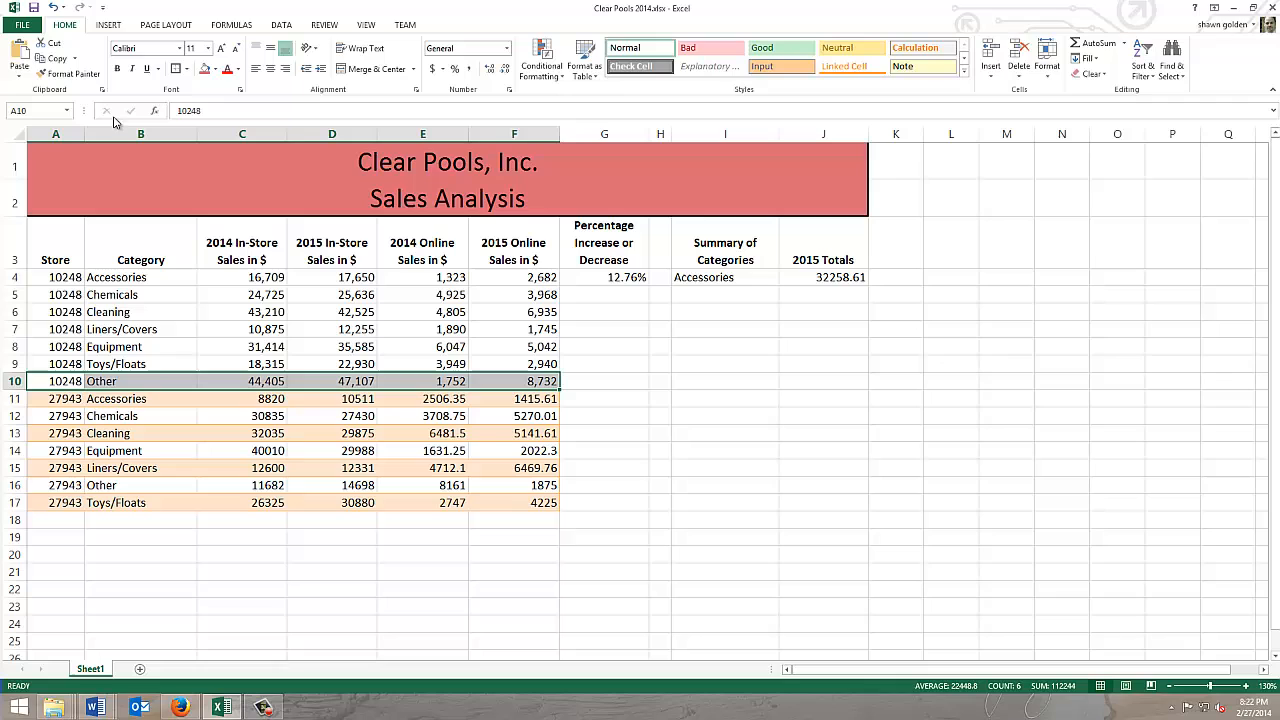
pyautogui.click(74, 74)
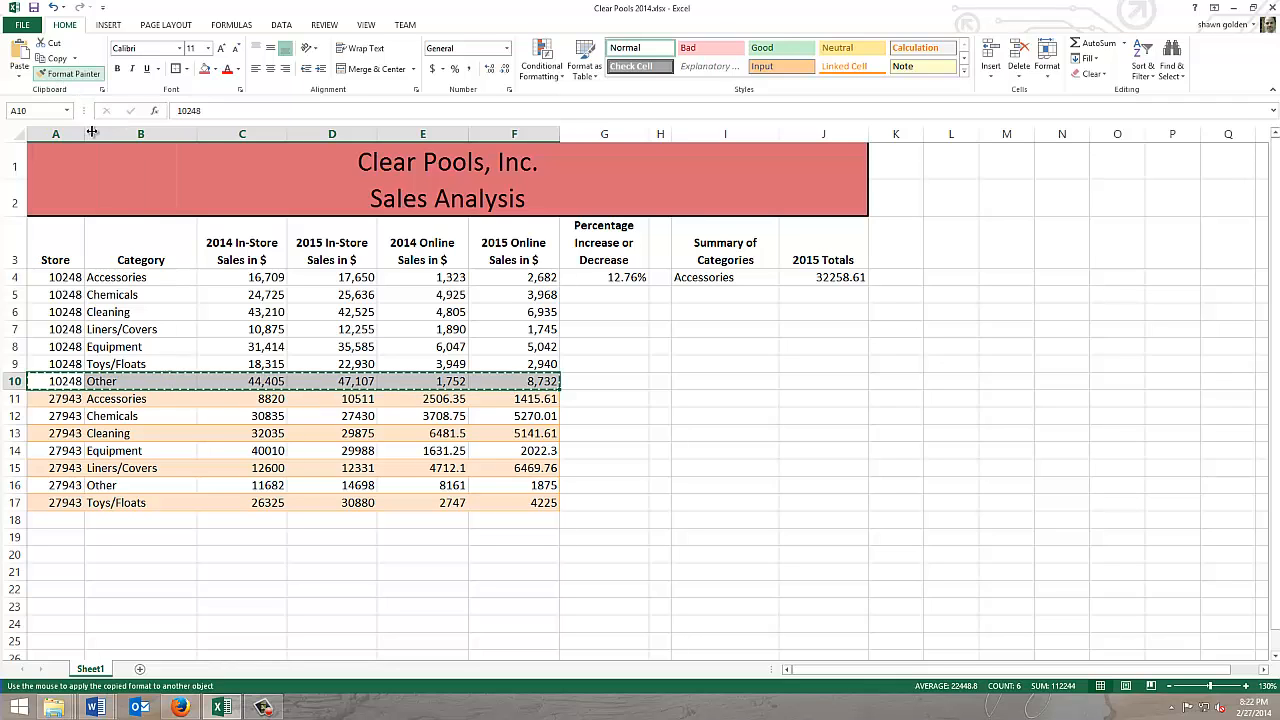
pyautogui.moveTo(63, 398)
pyautogui.mouseDown()
pyautogui.moveTo(481, 519)
pyautogui.moveTo(523, 503)
pyautogui.moveTo(517, 512)
pyautogui.mouseUp()
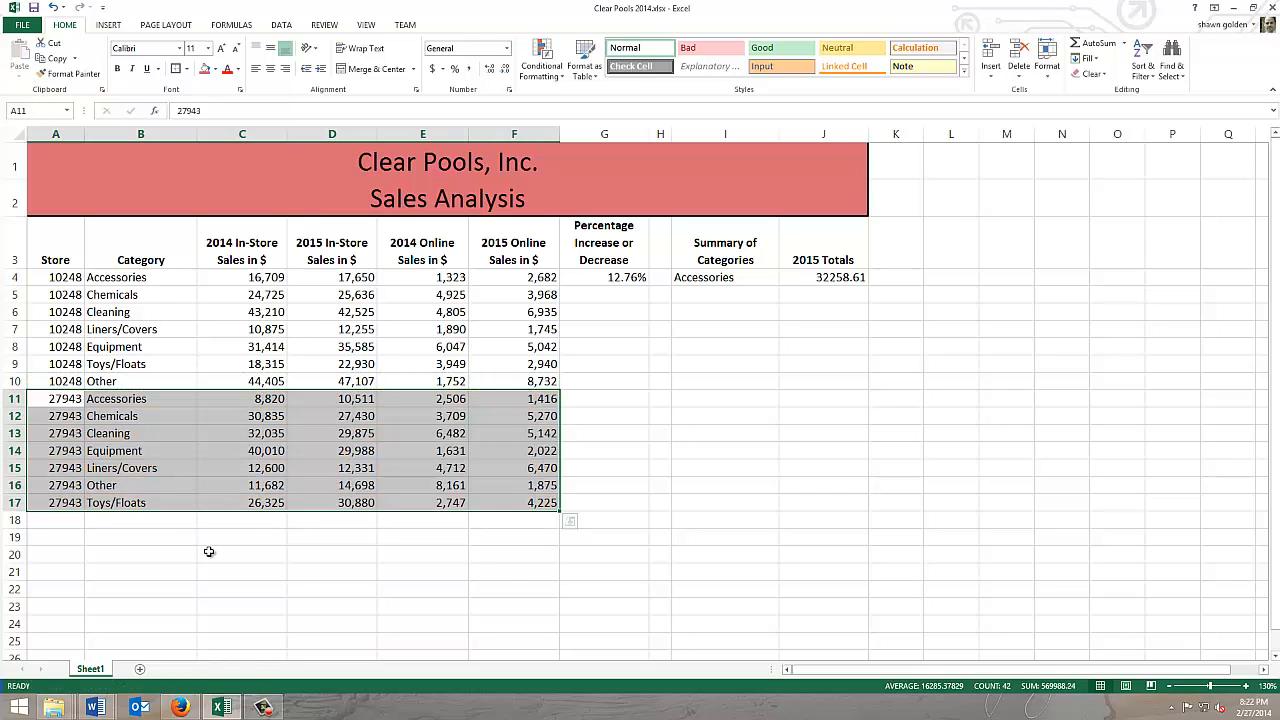
pyautogui.click(56, 521)
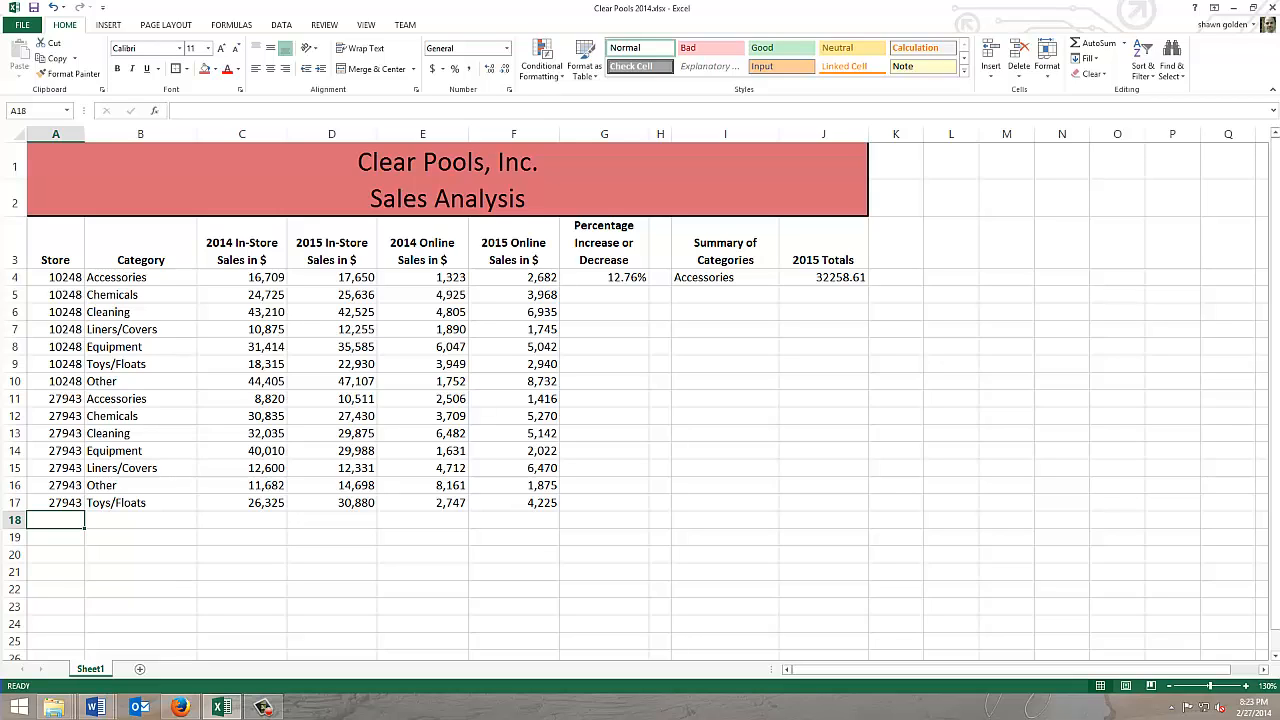
# Step: Switch to Firefox and close the pool test kit and Beats Headphones pages
pyautogui.click(178, 707)
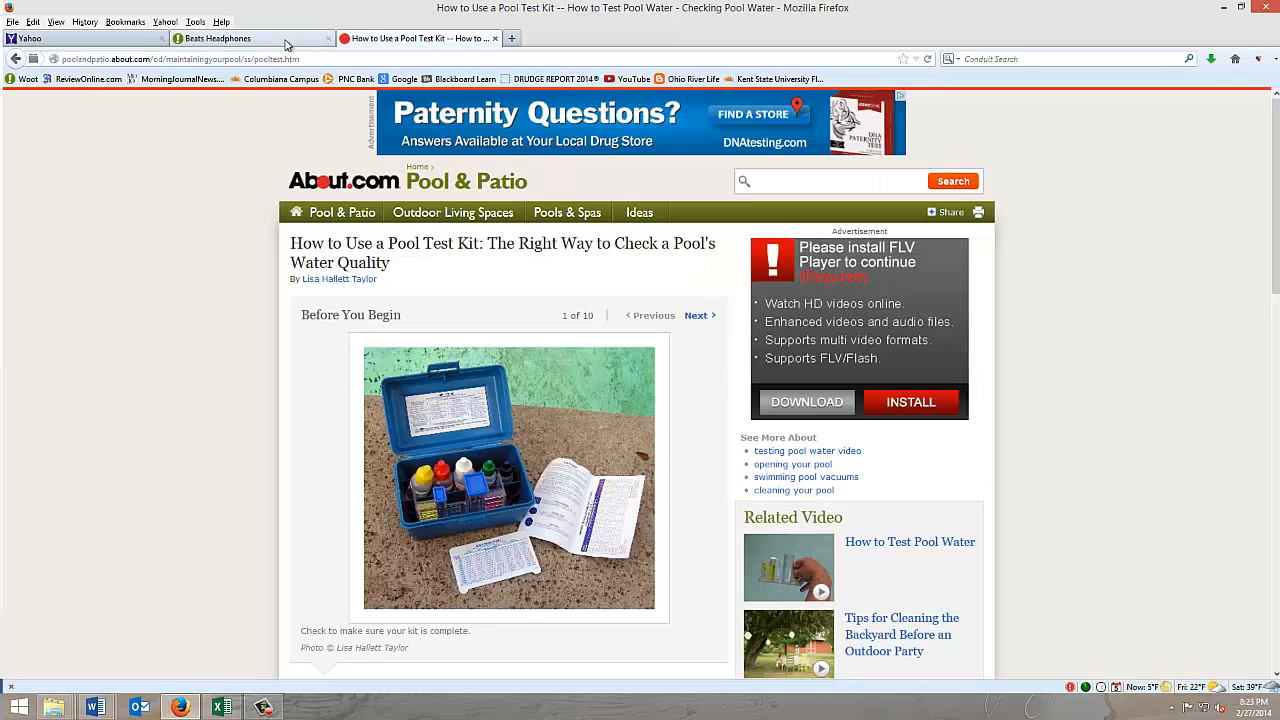
pyautogui.click(494, 39)
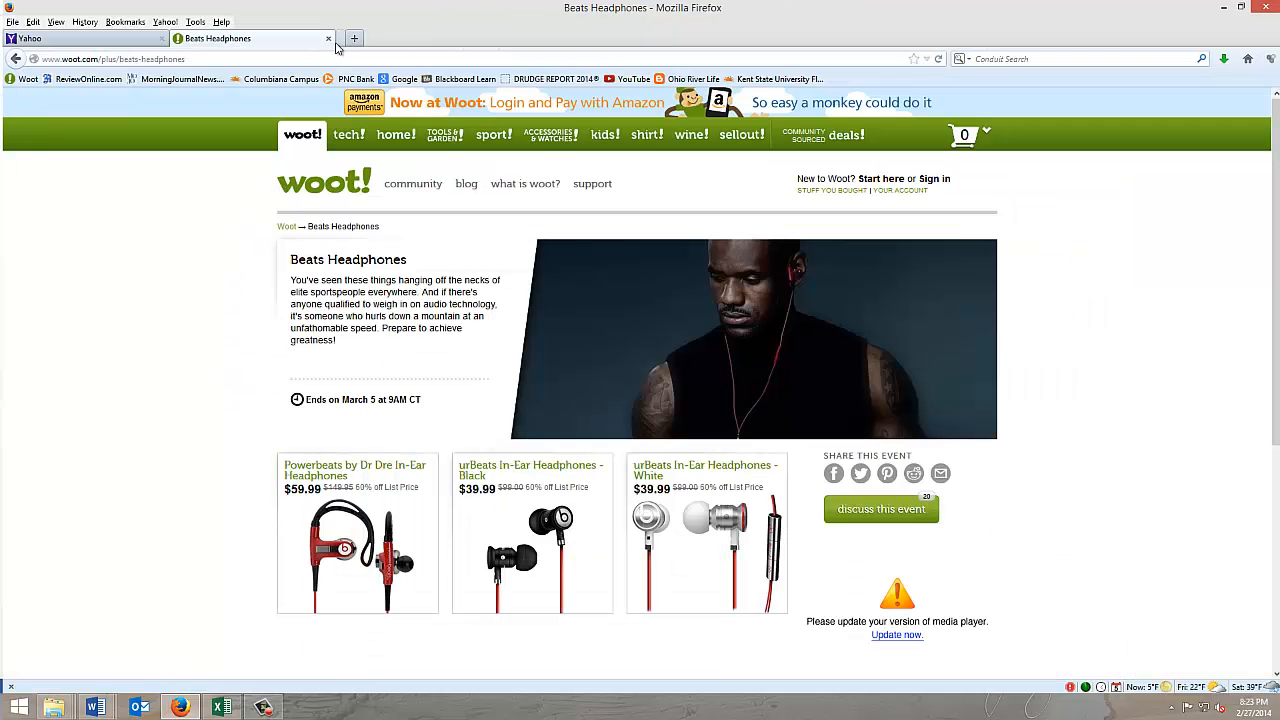
pyautogui.click(328, 39)
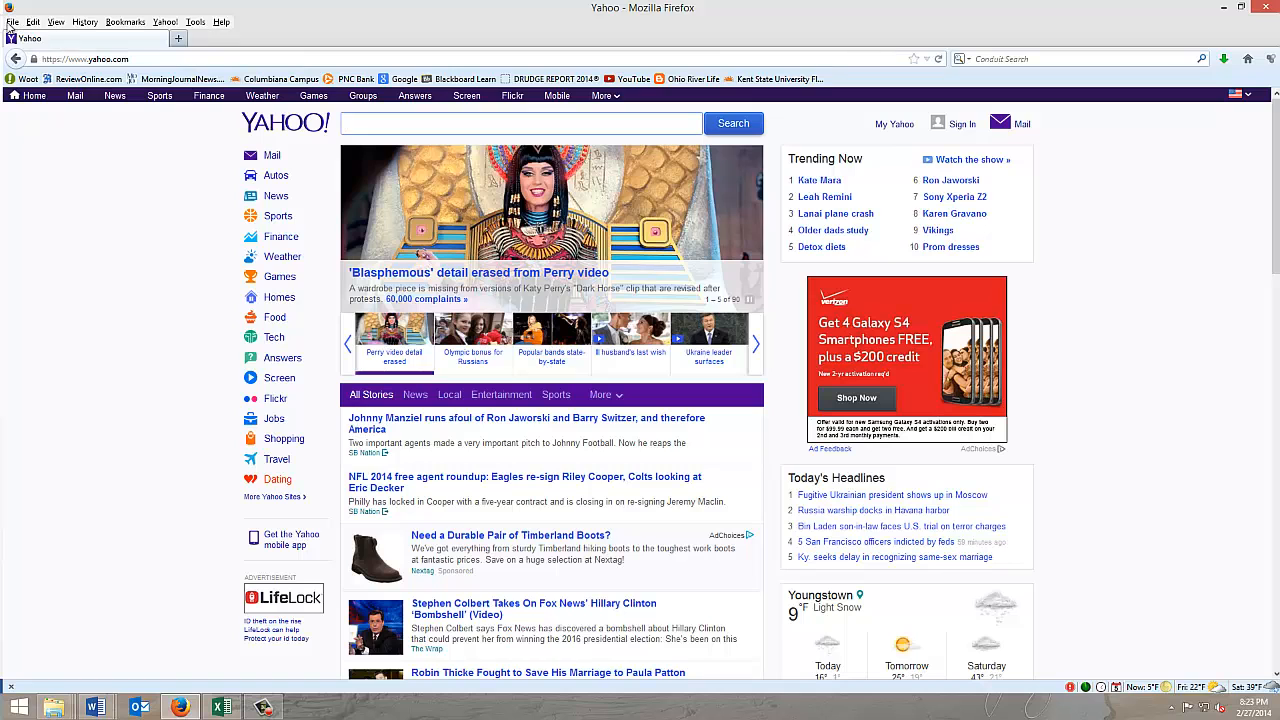
# Step: Open Clear Pools Store 33607 Sales Data.htm from K:\12000_excel\Chapter07 in the browser
pyautogui.click(13, 21)
pyautogui.click(34, 70)
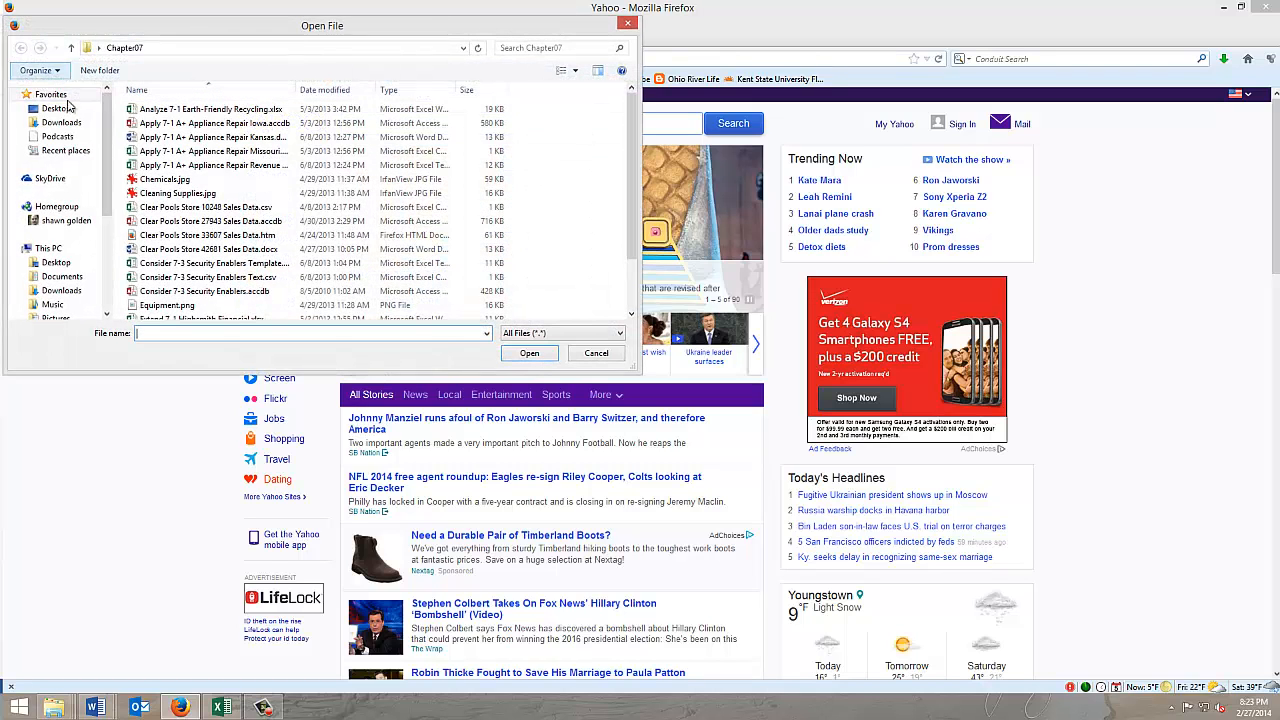
pyautogui.scroll(-5, 60, 200)
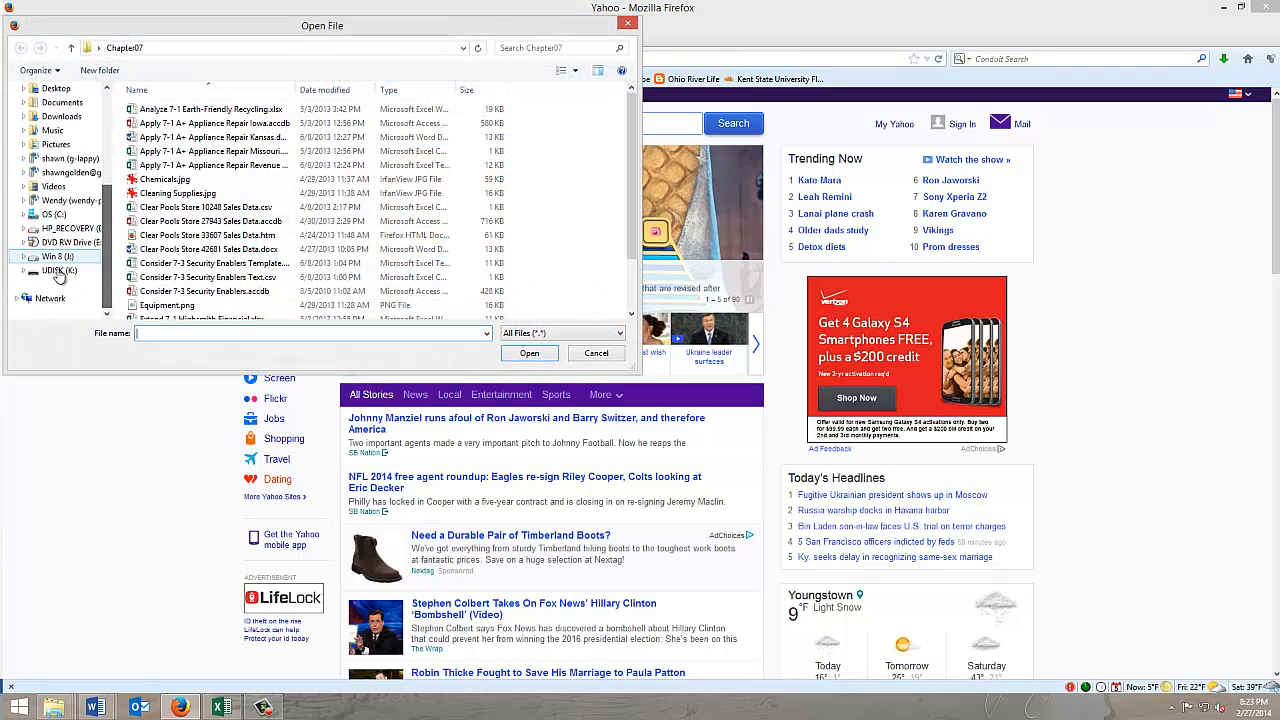
pyautogui.click(59, 270)
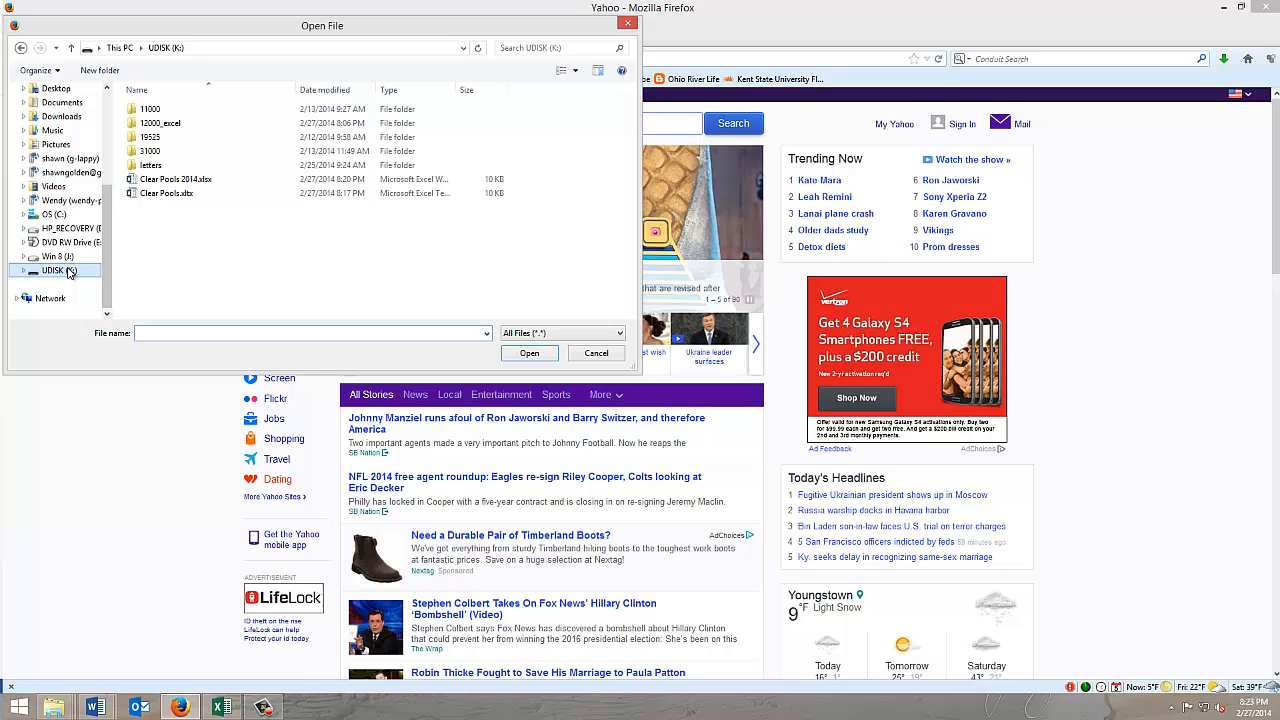
pyautogui.doubleClick(150, 123)
pyautogui.doubleClick(150, 151)
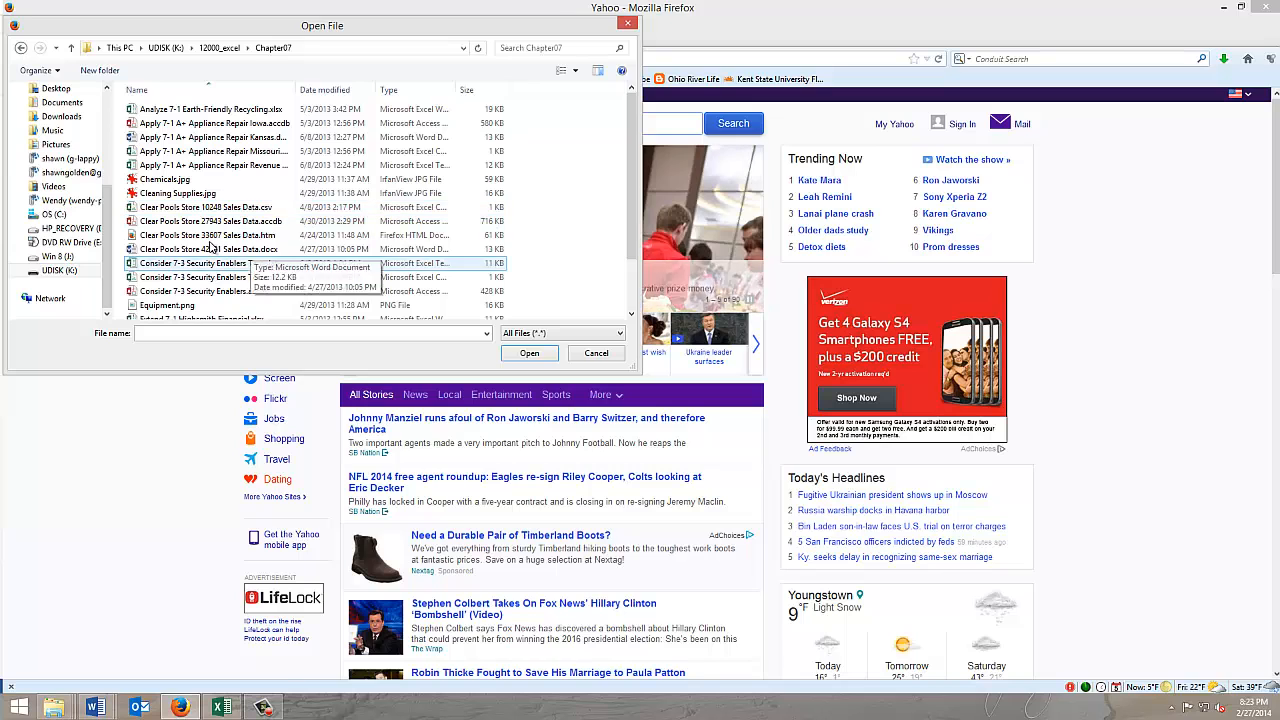
pyautogui.doubleClick(155, 238)
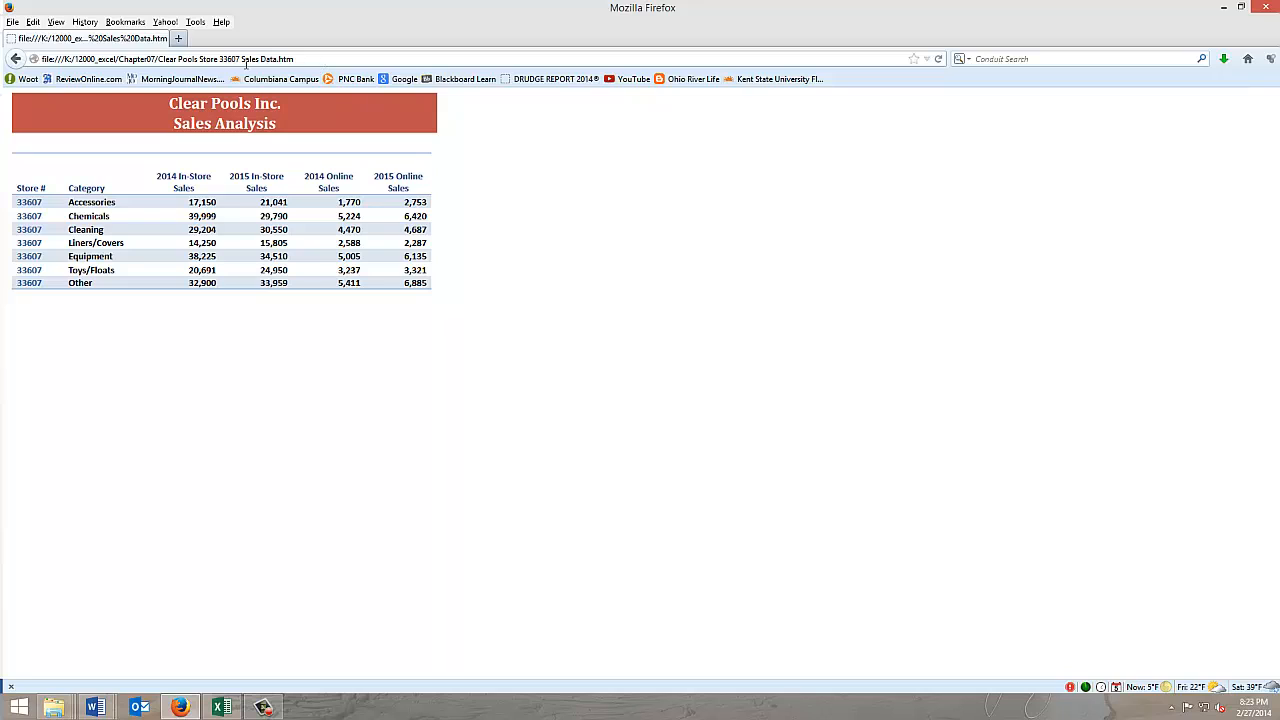
# Step: Copy the full file address of the opened store 33607 sales page
pyautogui.click(137, 59)
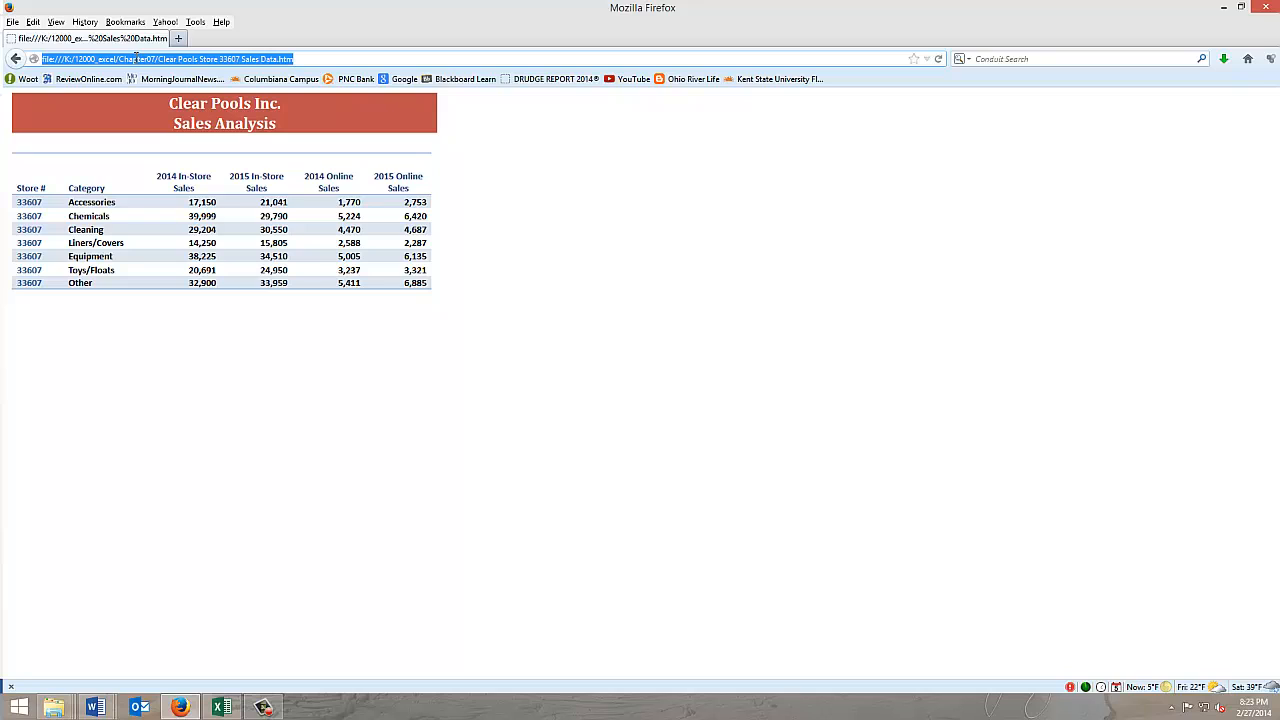
pyautogui.rightClick(137, 58)
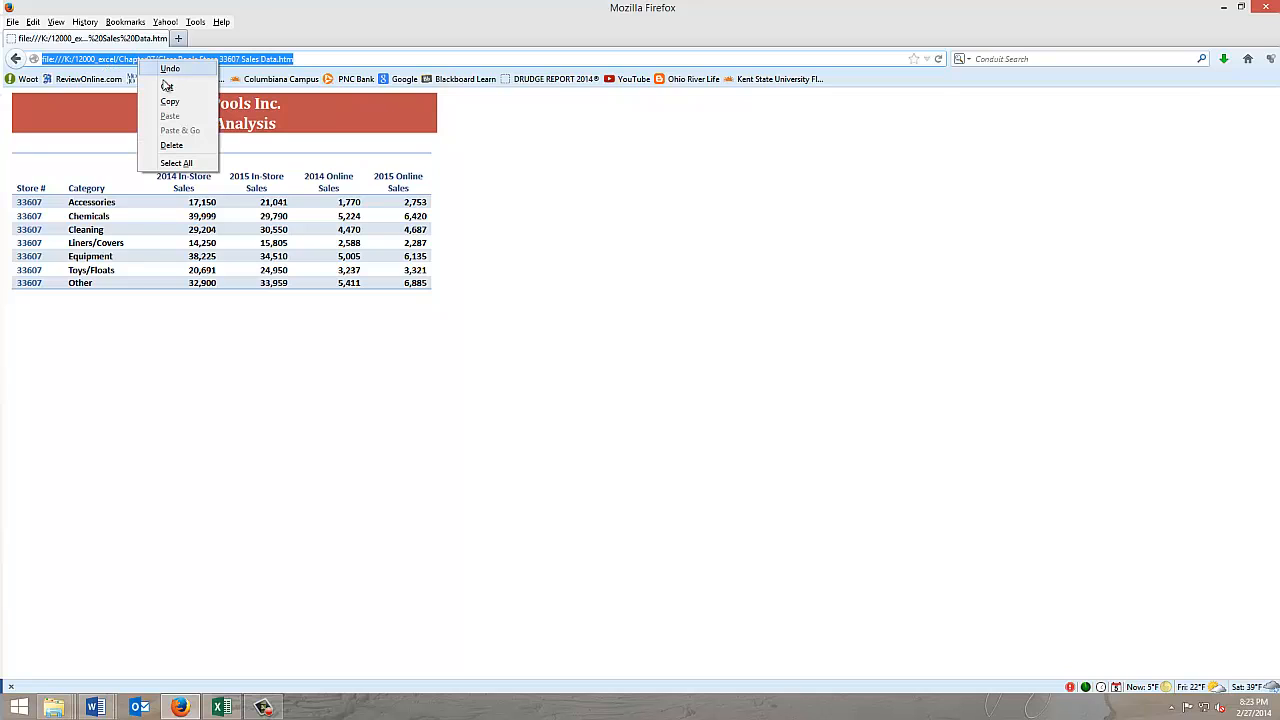
pyautogui.click(172, 101)
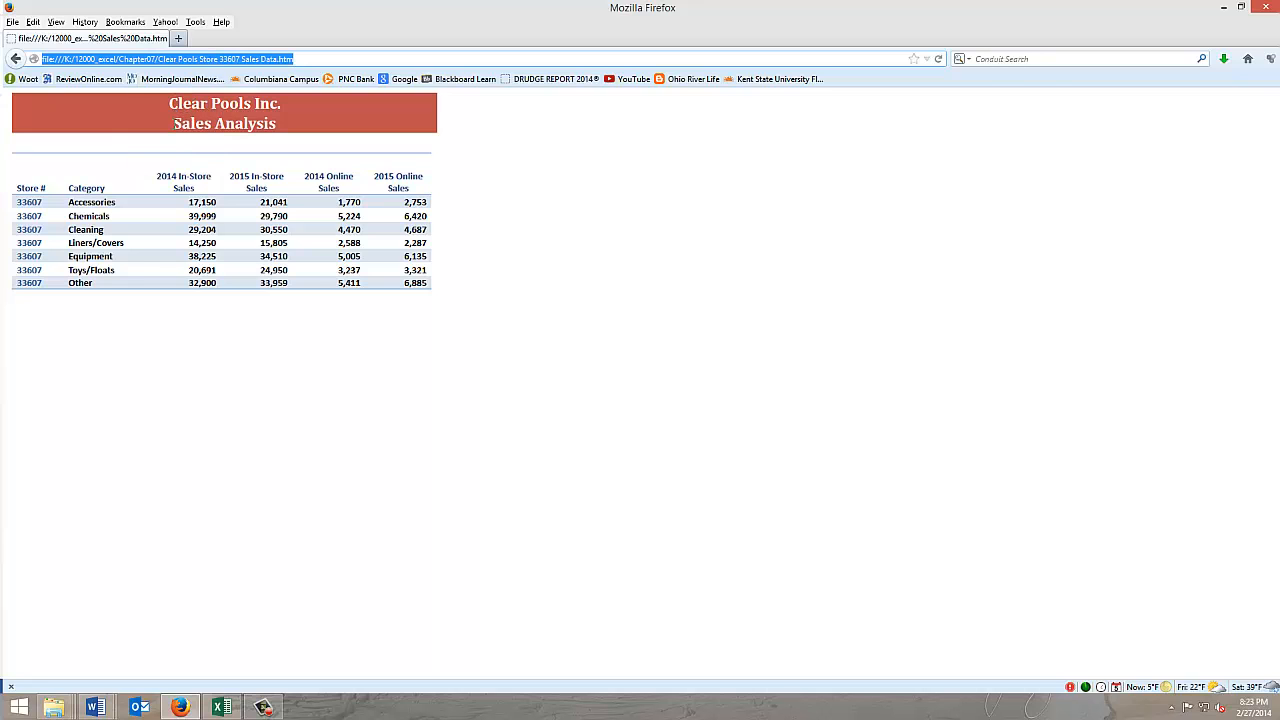
# Step: Switch back to Excel, start a new web query at A18, and dismiss the script error dialogs
pyautogui.click(222, 707)
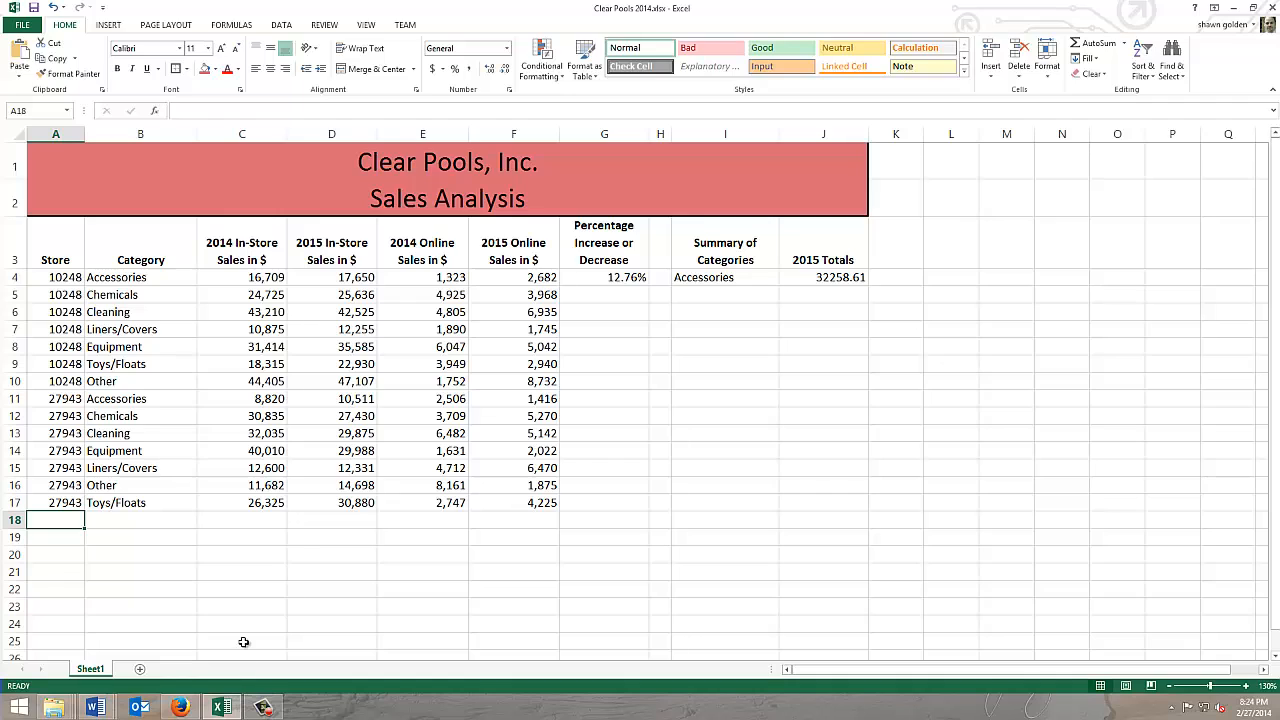
pyautogui.click(281, 25)
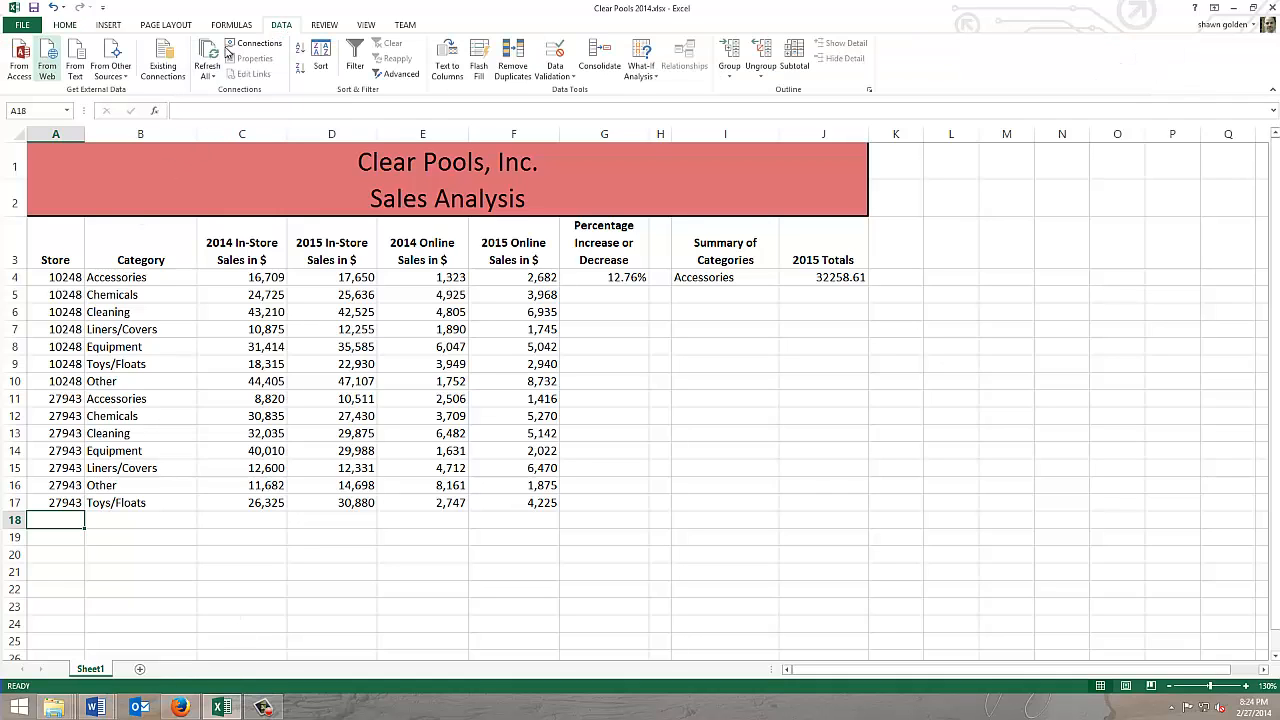
pyautogui.click(47, 58)
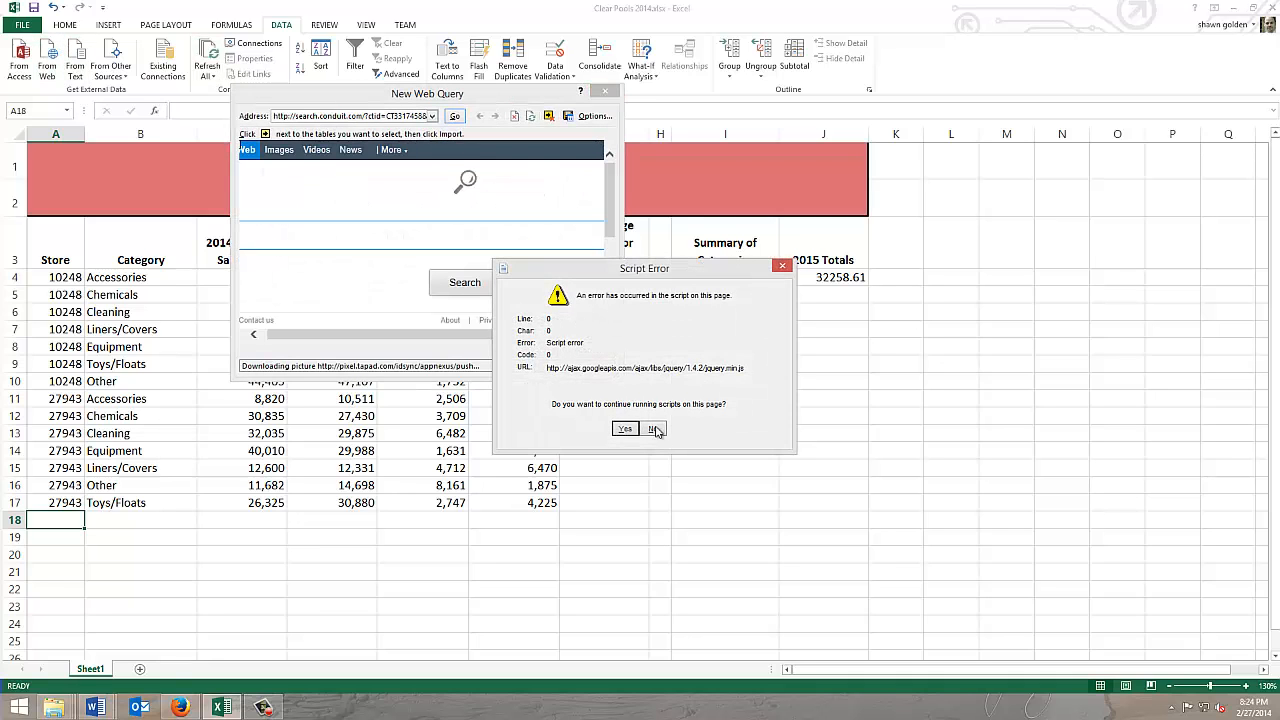
pyautogui.click(625, 429)
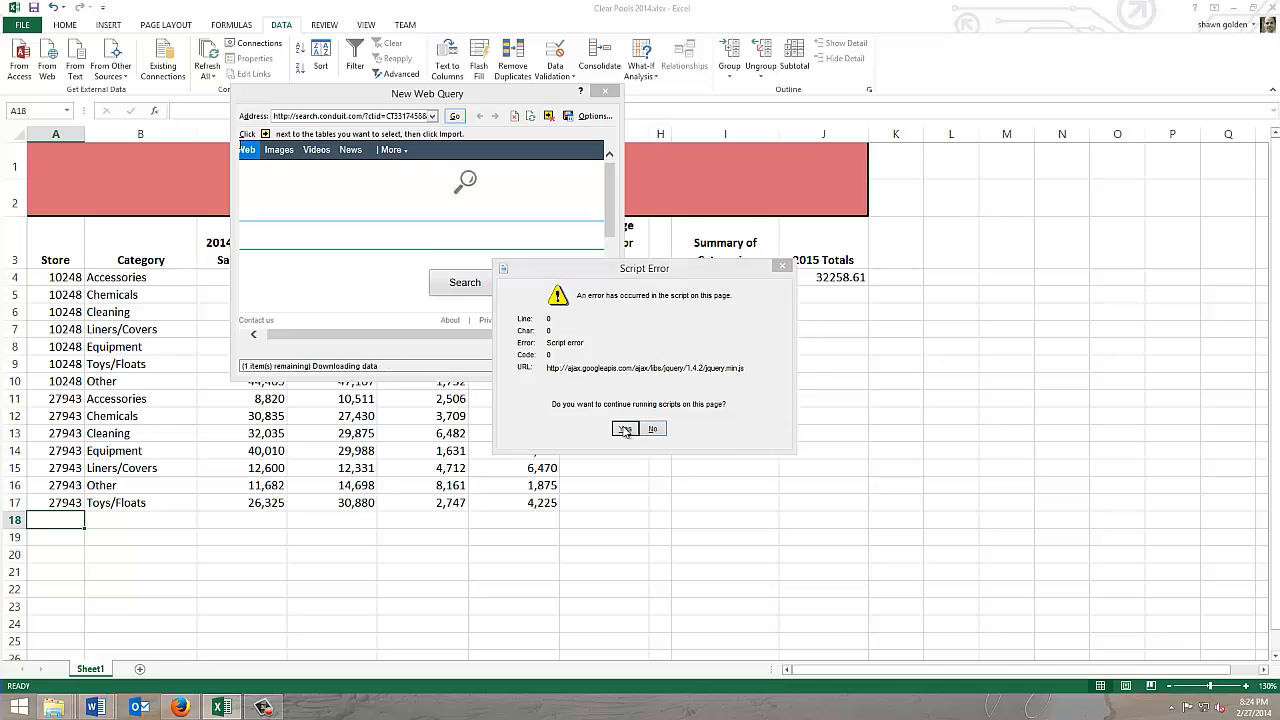
pyautogui.click(625, 429)
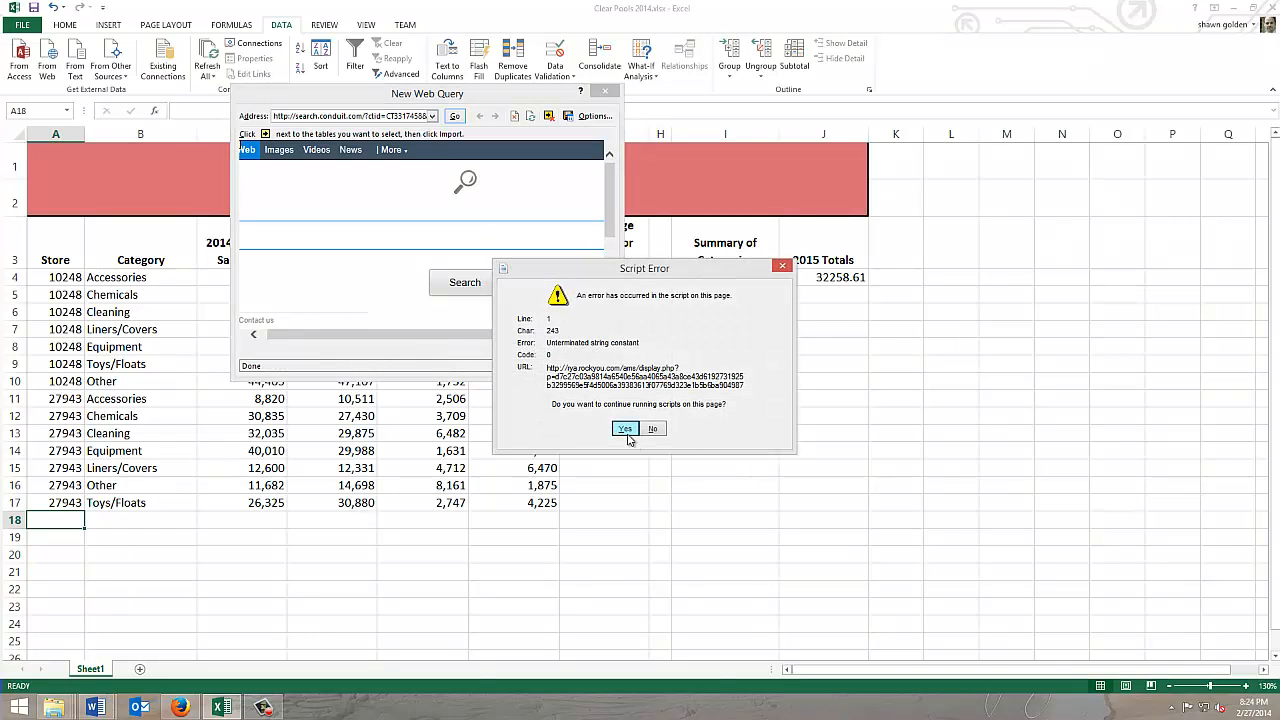
pyautogui.click(625, 429)
pyautogui.click(625, 428)
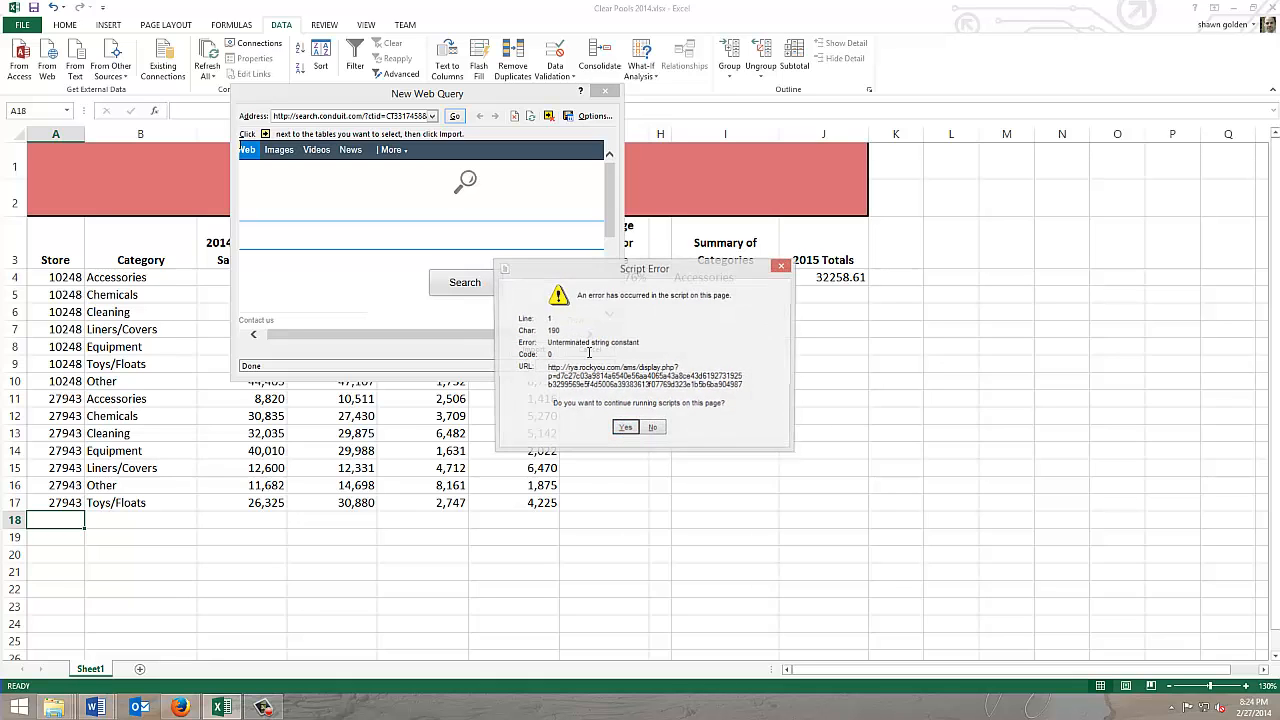
pyautogui.click(625, 428)
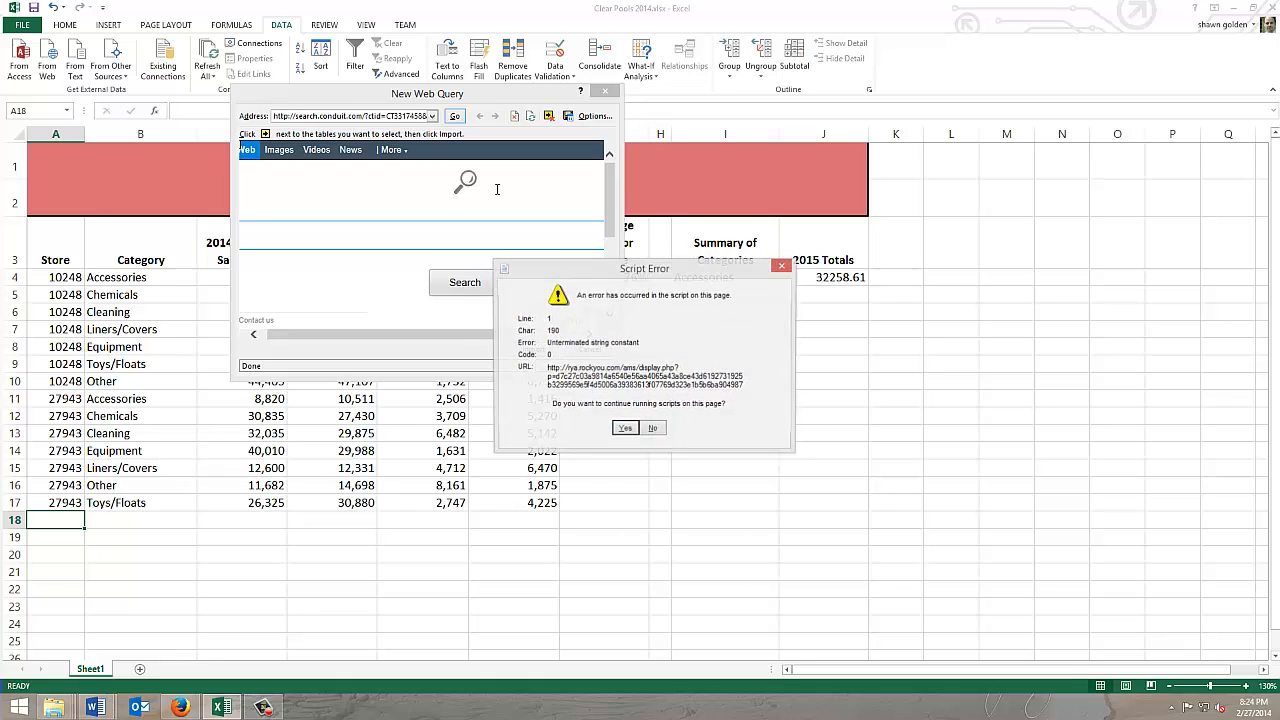
pyautogui.click(653, 429)
pyautogui.click(653, 428)
pyautogui.click(653, 428)
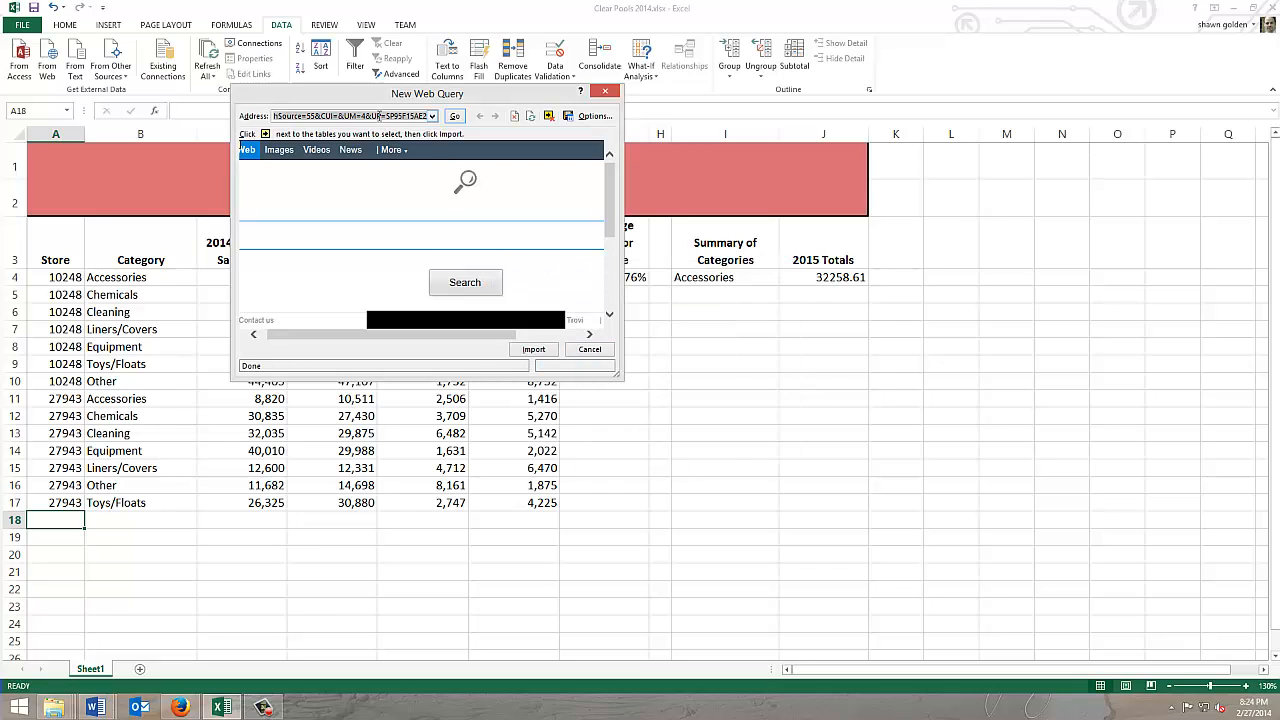
# Step: Replace the web query's address with the copied store 33607 file address and load that page
pyautogui.press('BackSpace')
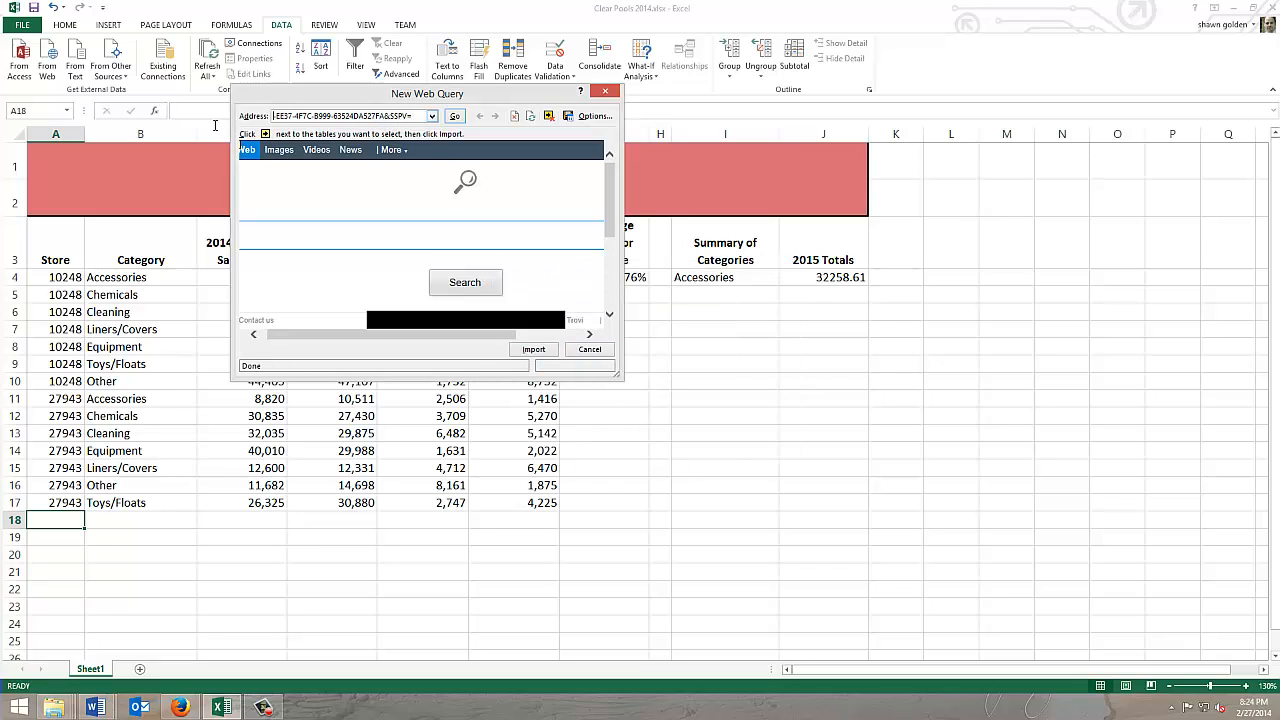
pyautogui.hotkey('shift', 'End')
pyautogui.press('BackSpace')
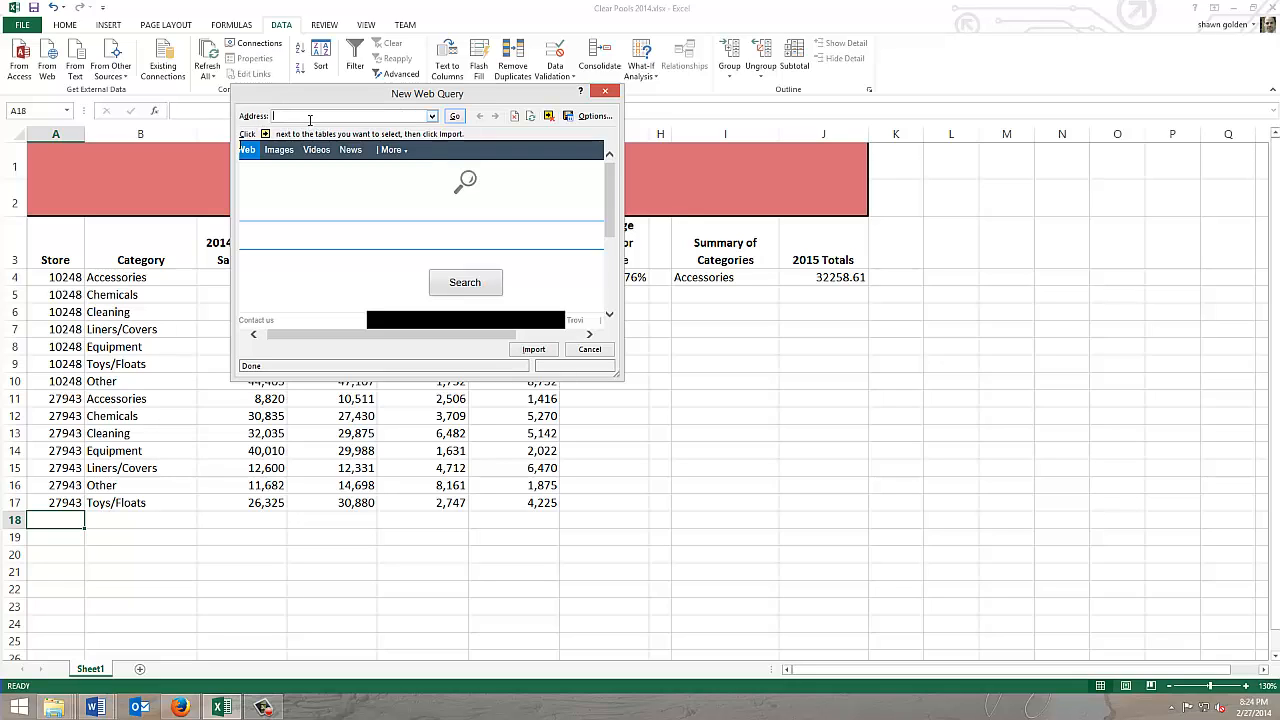
pyautogui.hotkey('ctrl', 'v')
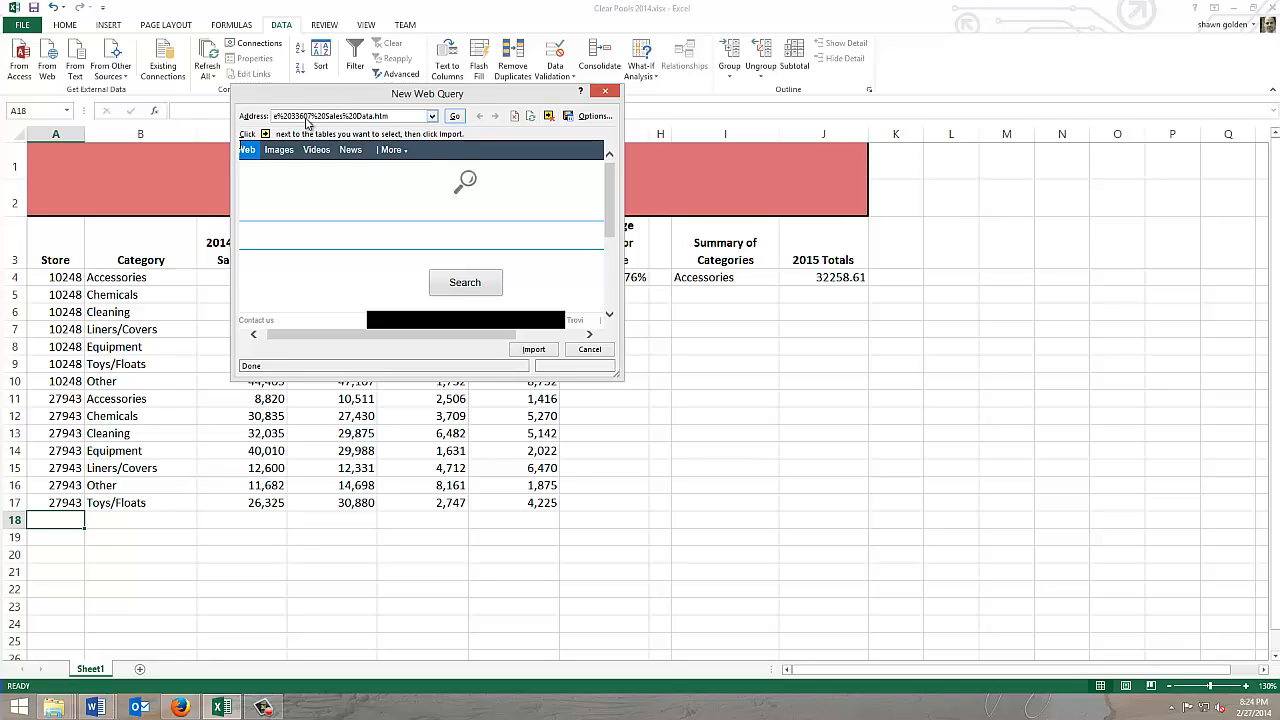
pyautogui.press('Return')
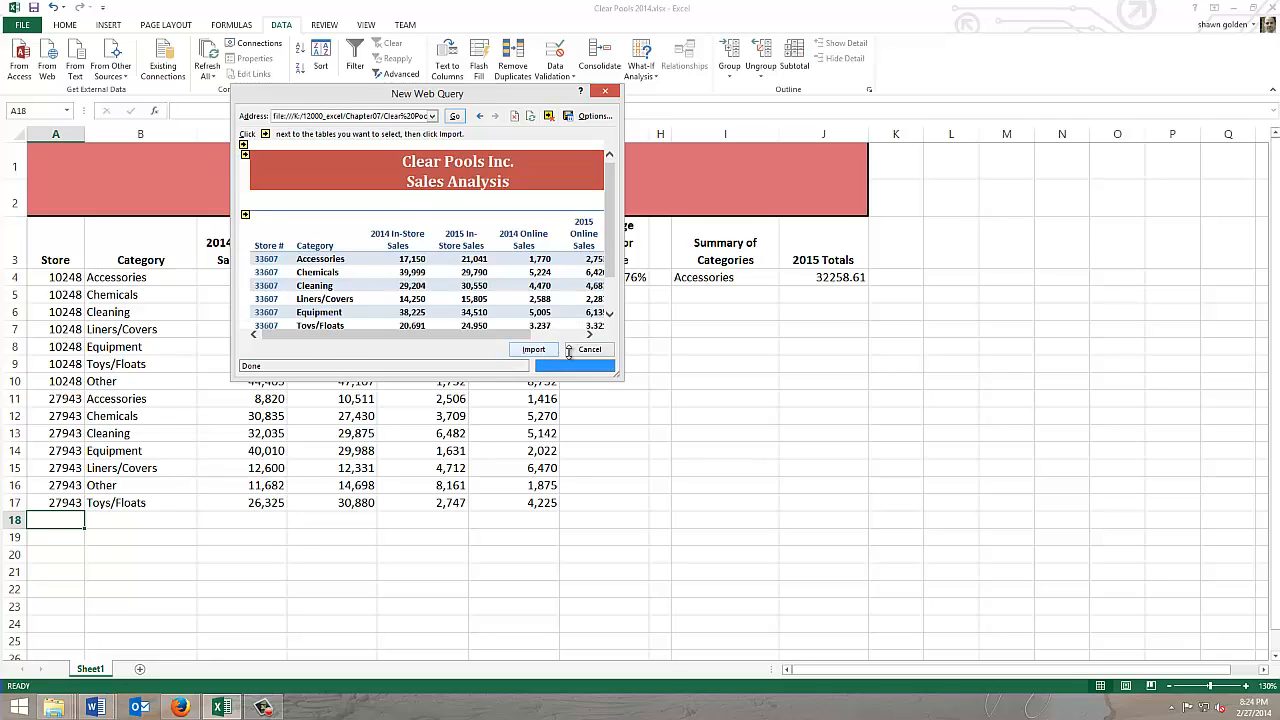
# Step: Enlarge the web query window, then import the page at A18 of the existing worksheet with column width adjustment turned off
pyautogui.moveTo(619, 377); pyautogui.dragTo(754, 466)
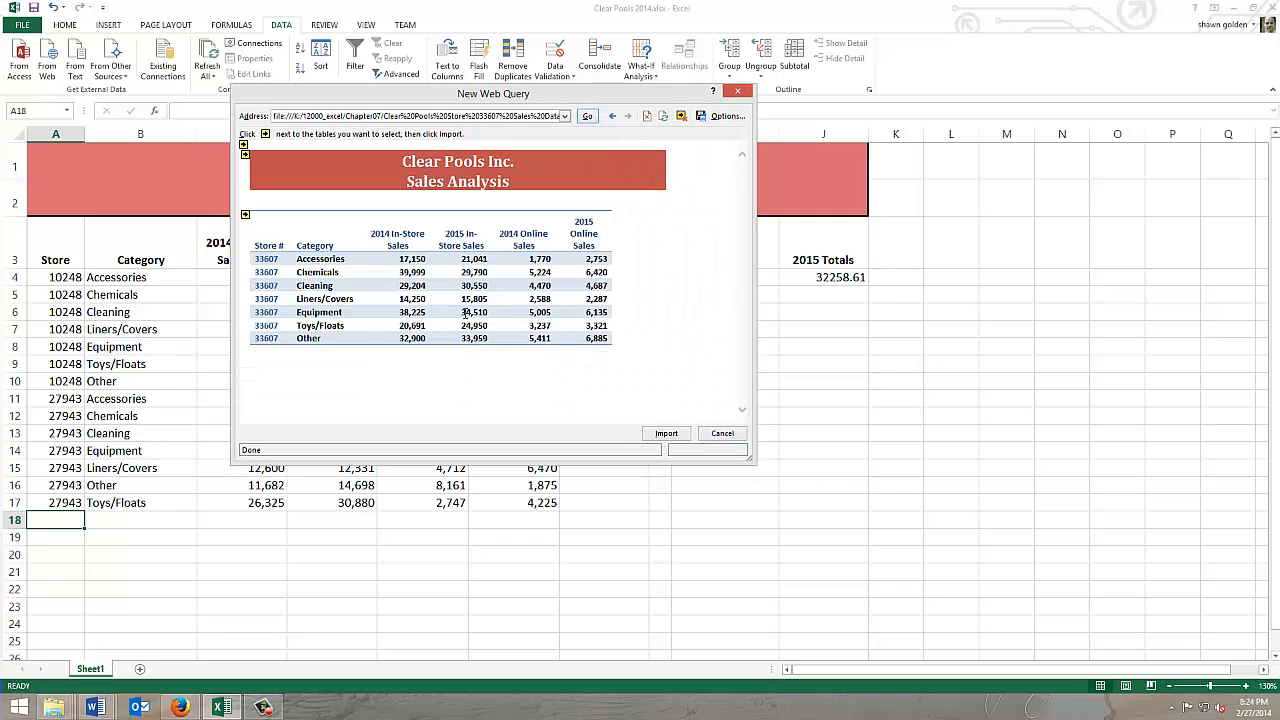
pyautogui.click(667, 434)
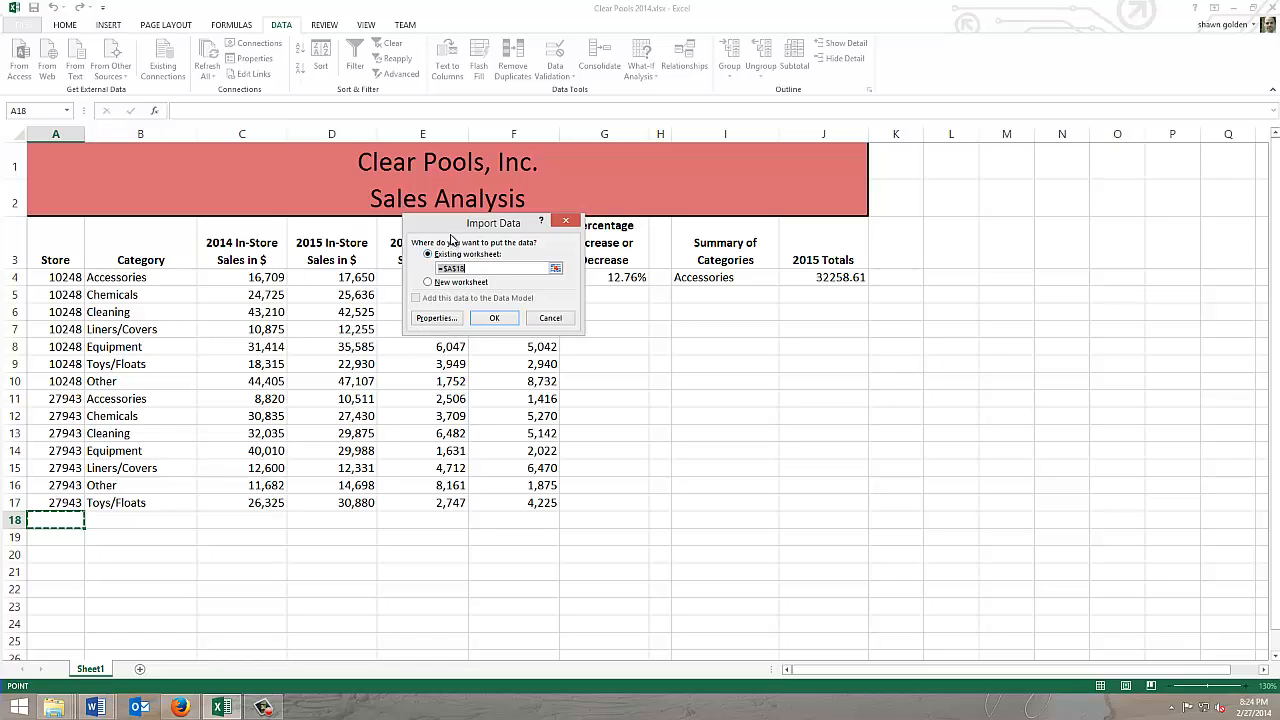
pyautogui.click(433, 317)
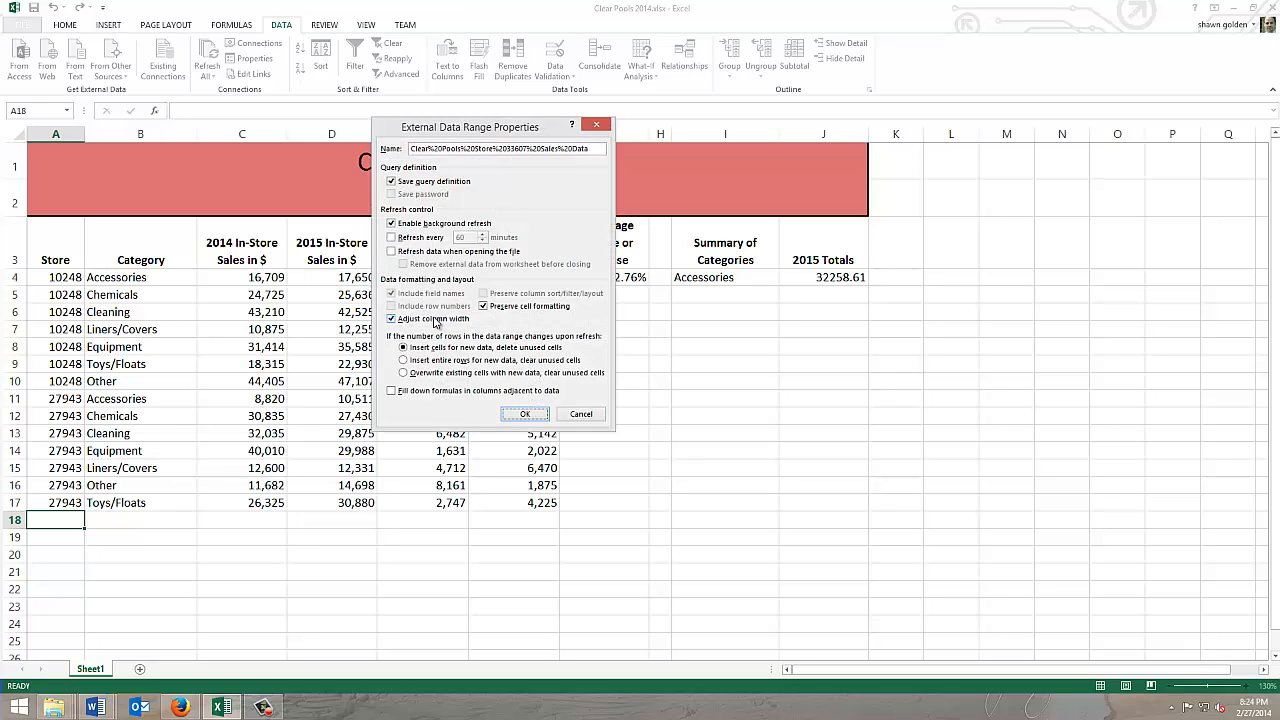
pyautogui.click(397, 319)
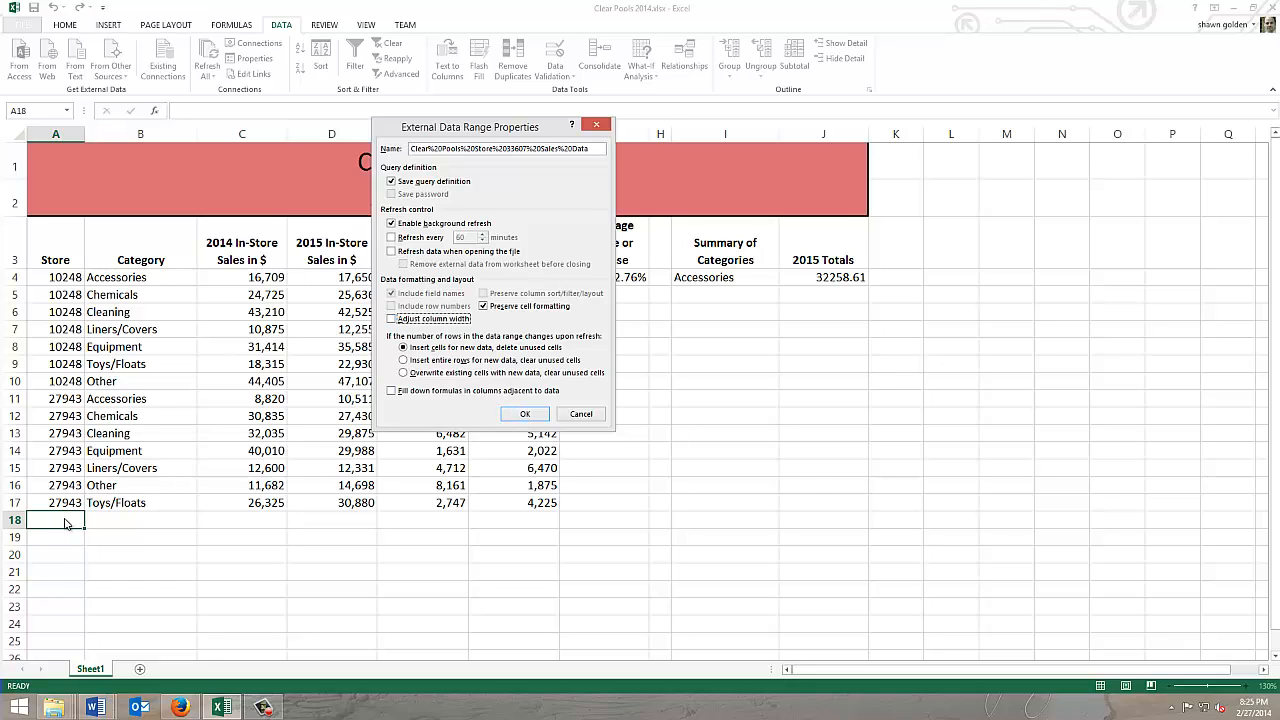
pyautogui.click(519, 414)
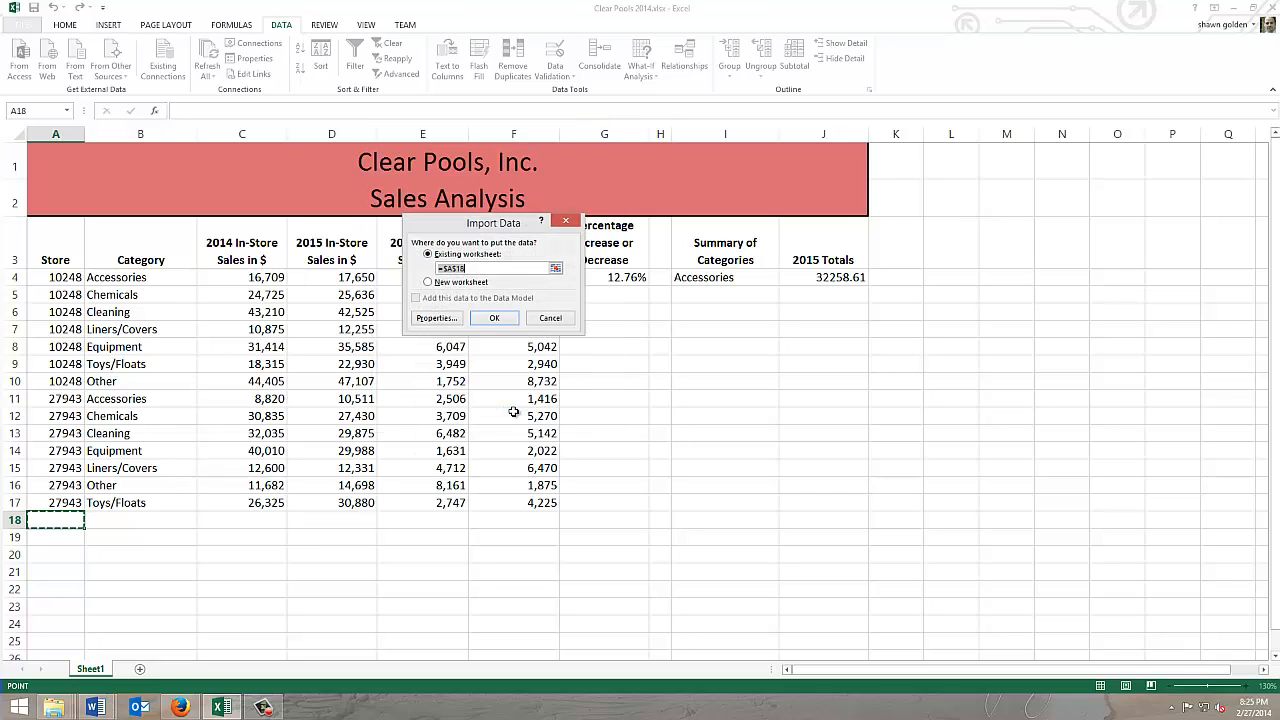
pyautogui.click(496, 317)
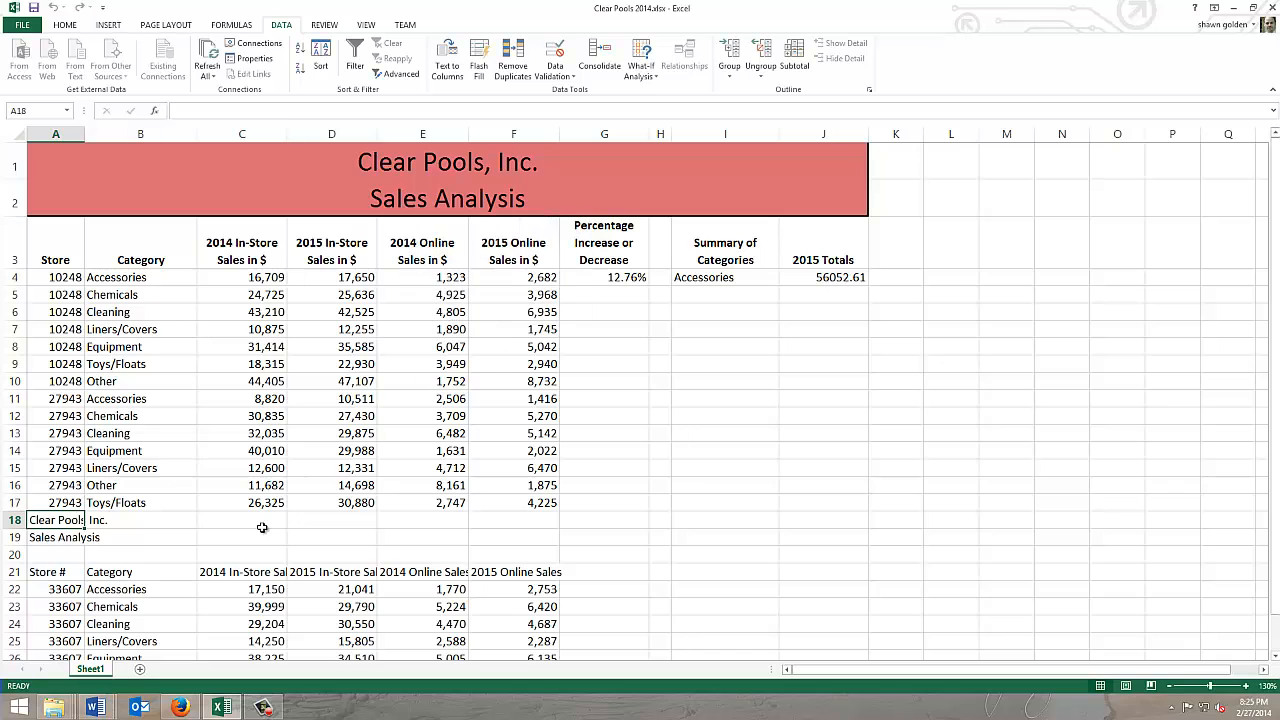
# Step: Delete rows 18 to 21, which hold the titles and column headings imported with the store 33607 data
pyautogui.scroll(-2, 260, 530)
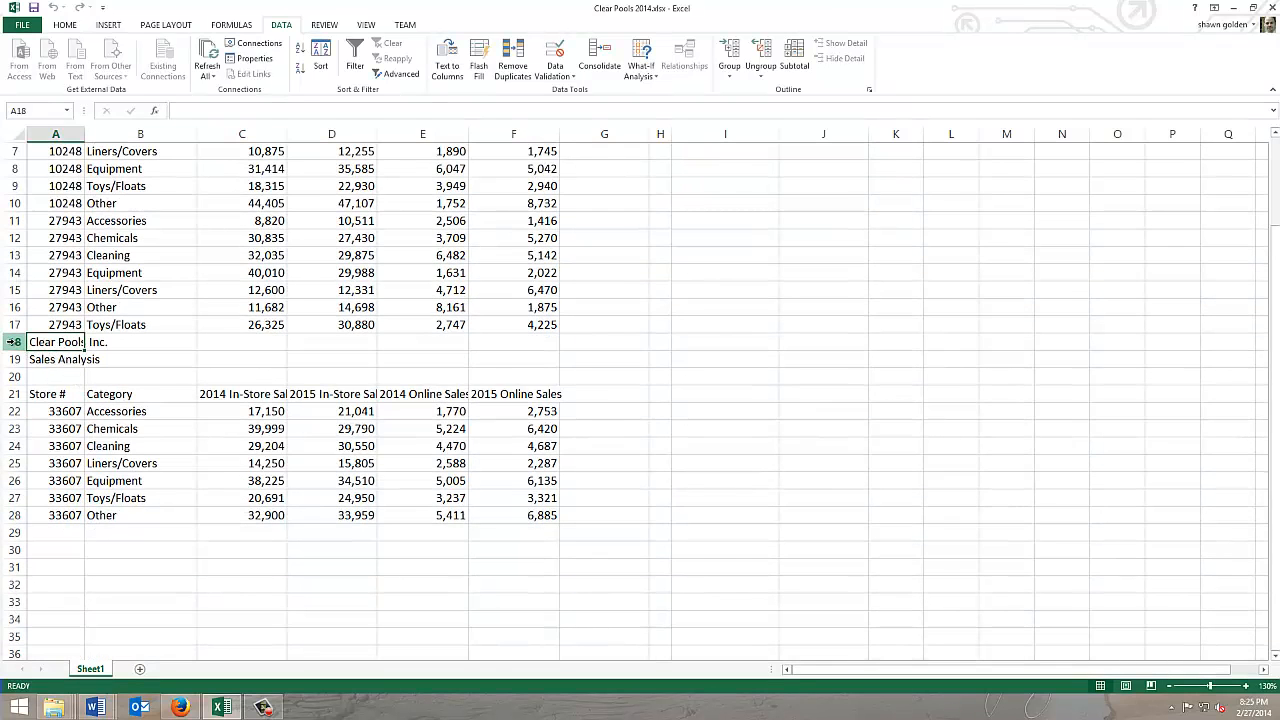
pyautogui.moveTo(14, 342); pyautogui.dragTo(12, 393)
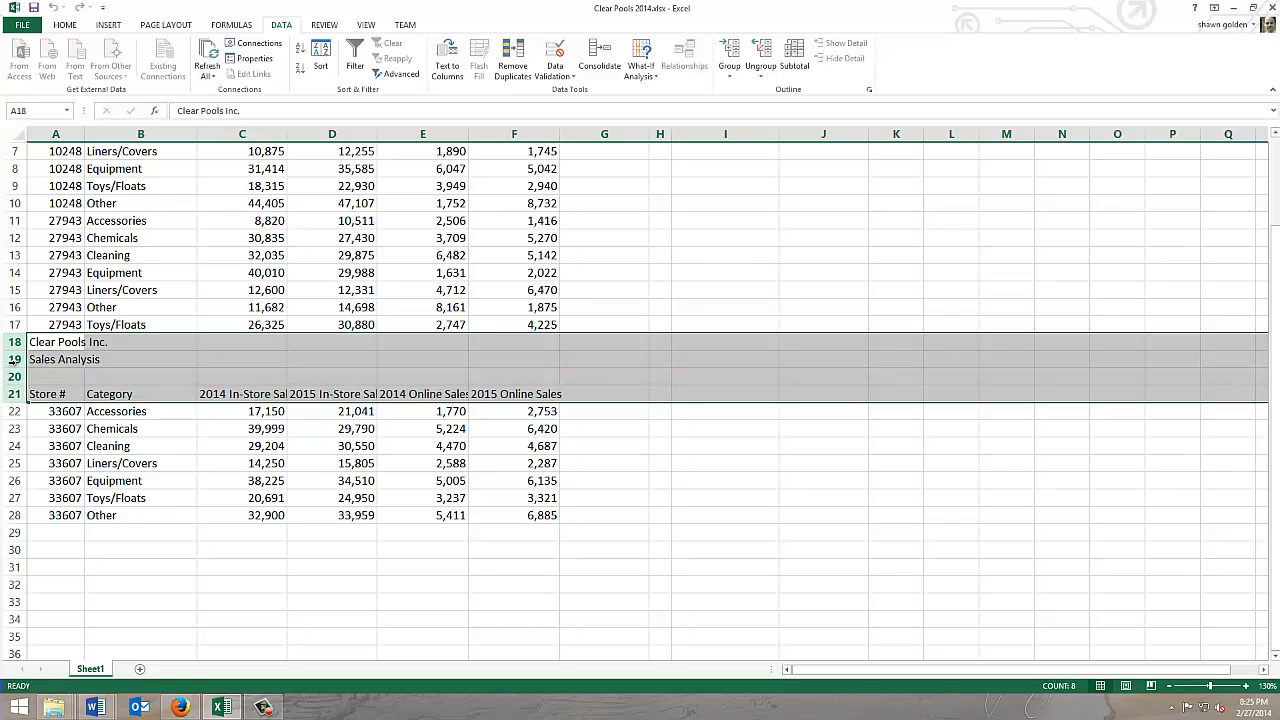
pyautogui.rightClick(16, 360)
pyautogui.click(50, 471)
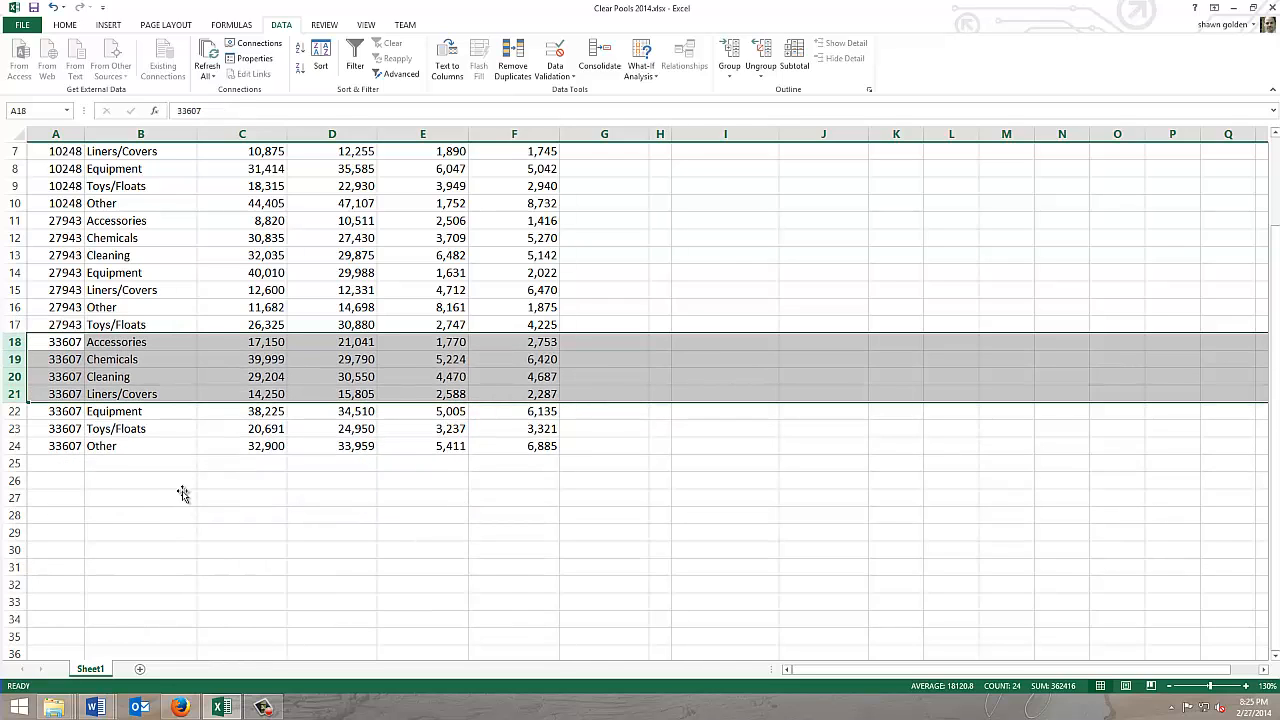
pyautogui.click(182, 496)
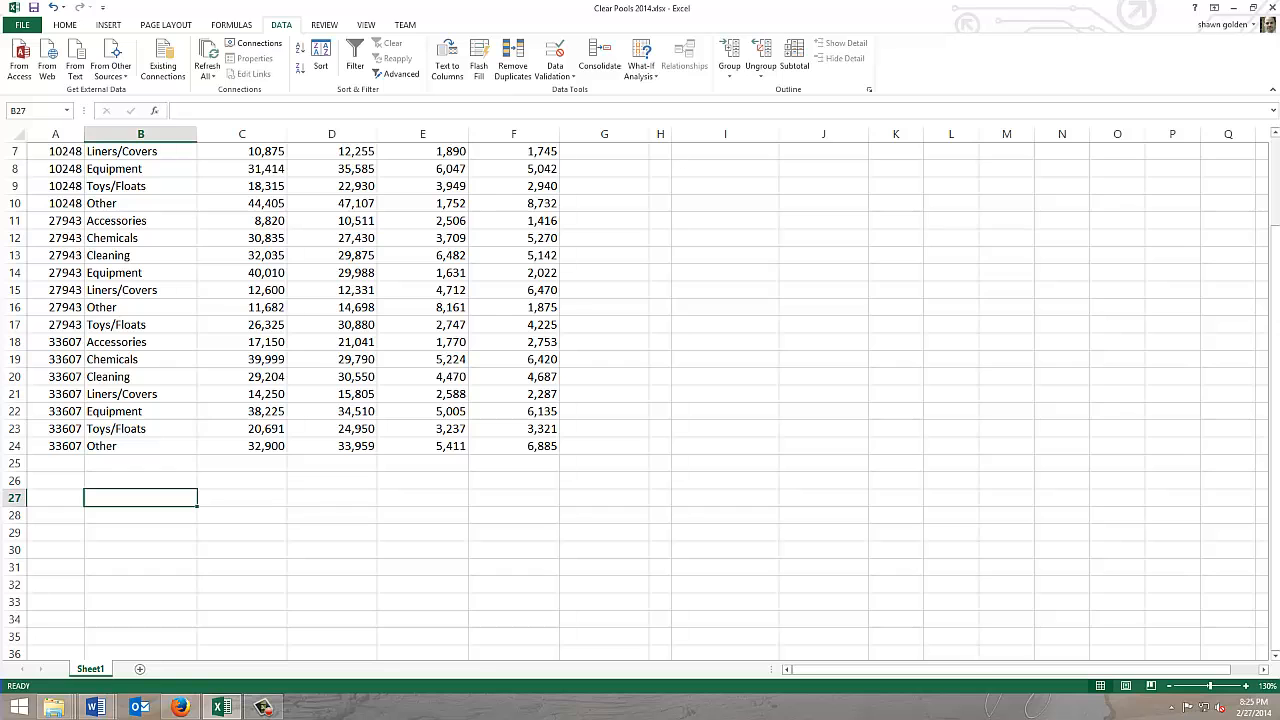
# Step: Switch to the Word document Clear Pools Store 42681 Sales Data and copy all table columns except the row labels
pyautogui.scroll(-2, 640, 400)
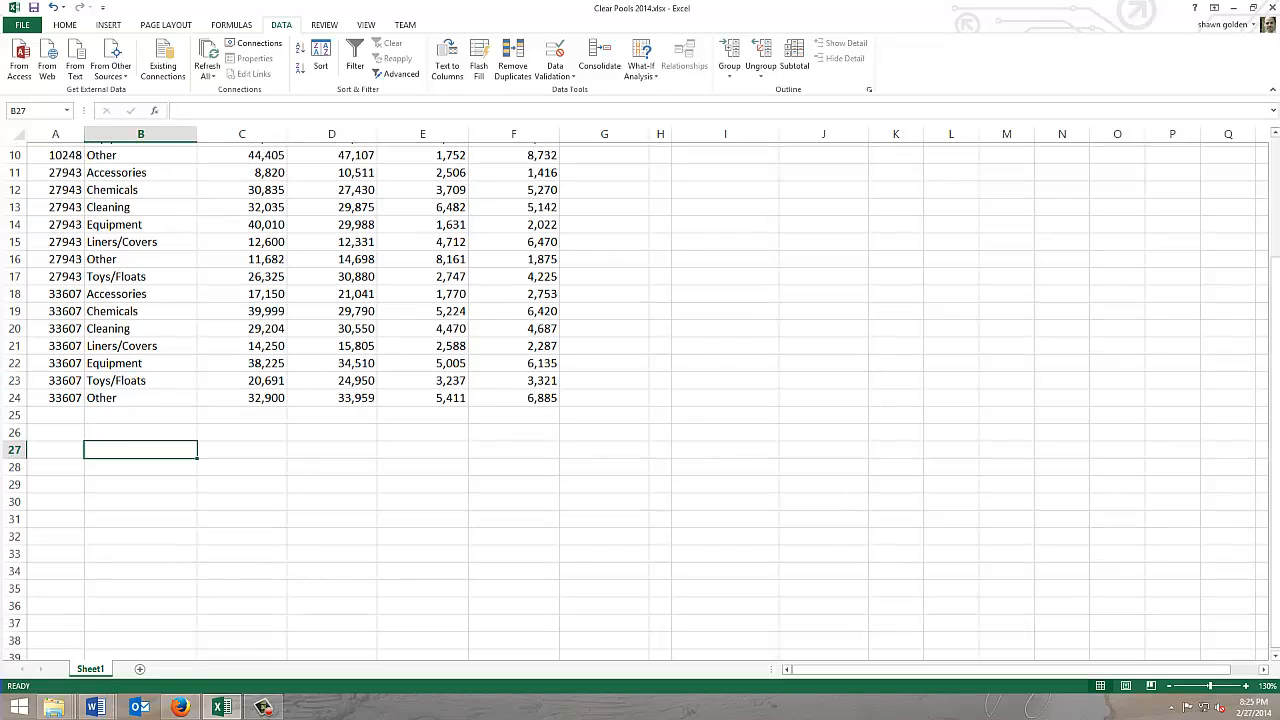
pyautogui.scroll(2, 640, 400)
pyautogui.hotkey('alt', 'Tab')
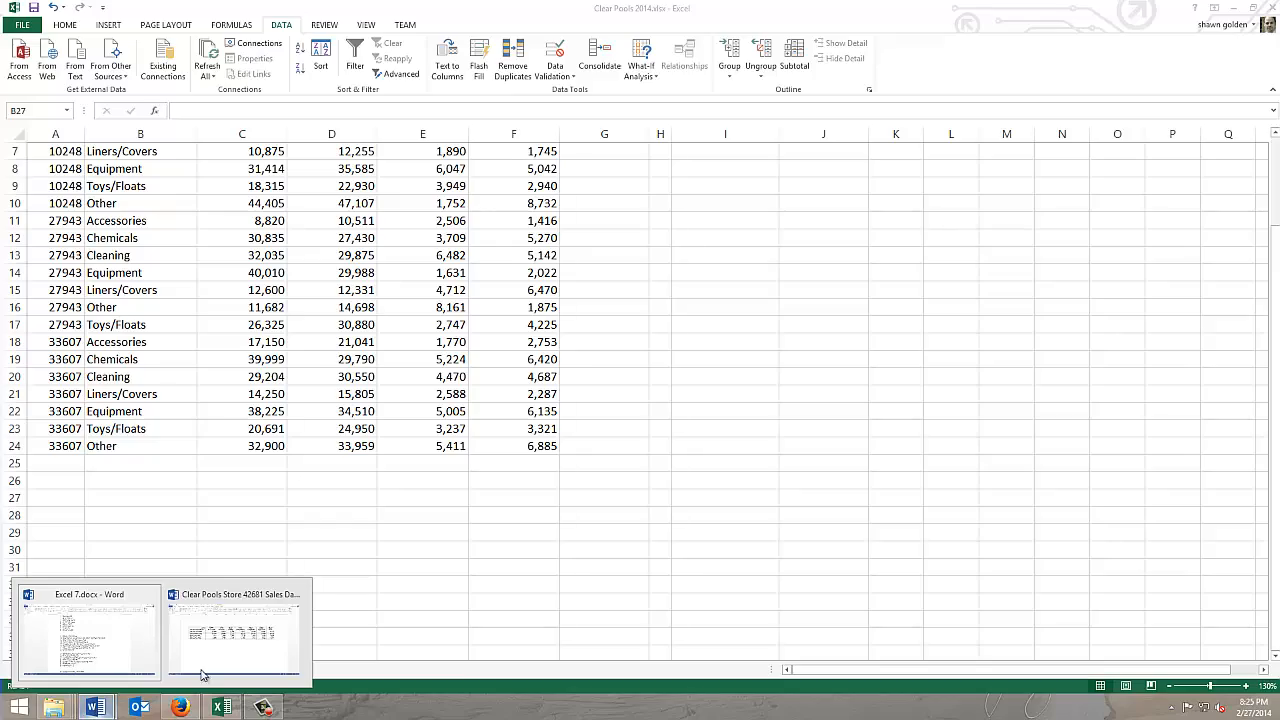
pyautogui.moveTo(214, 654)
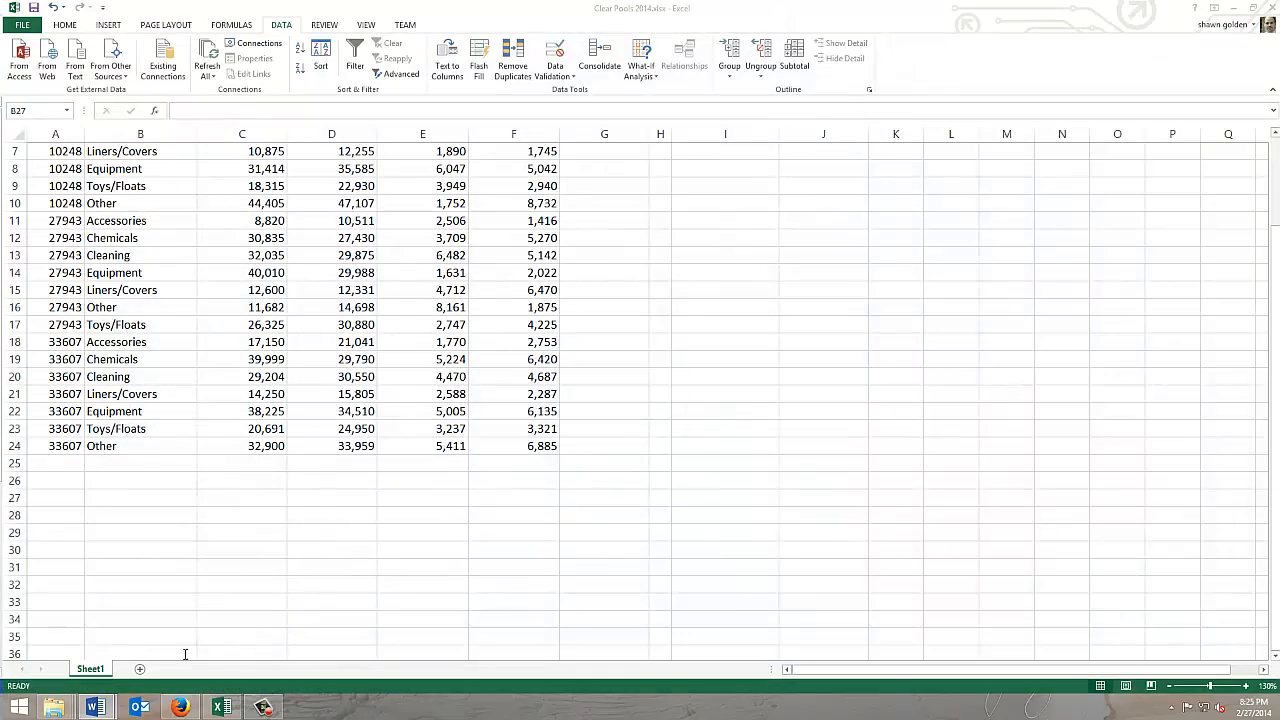
pyautogui.moveTo(1, 64); pyautogui.dragTo(651, 112)
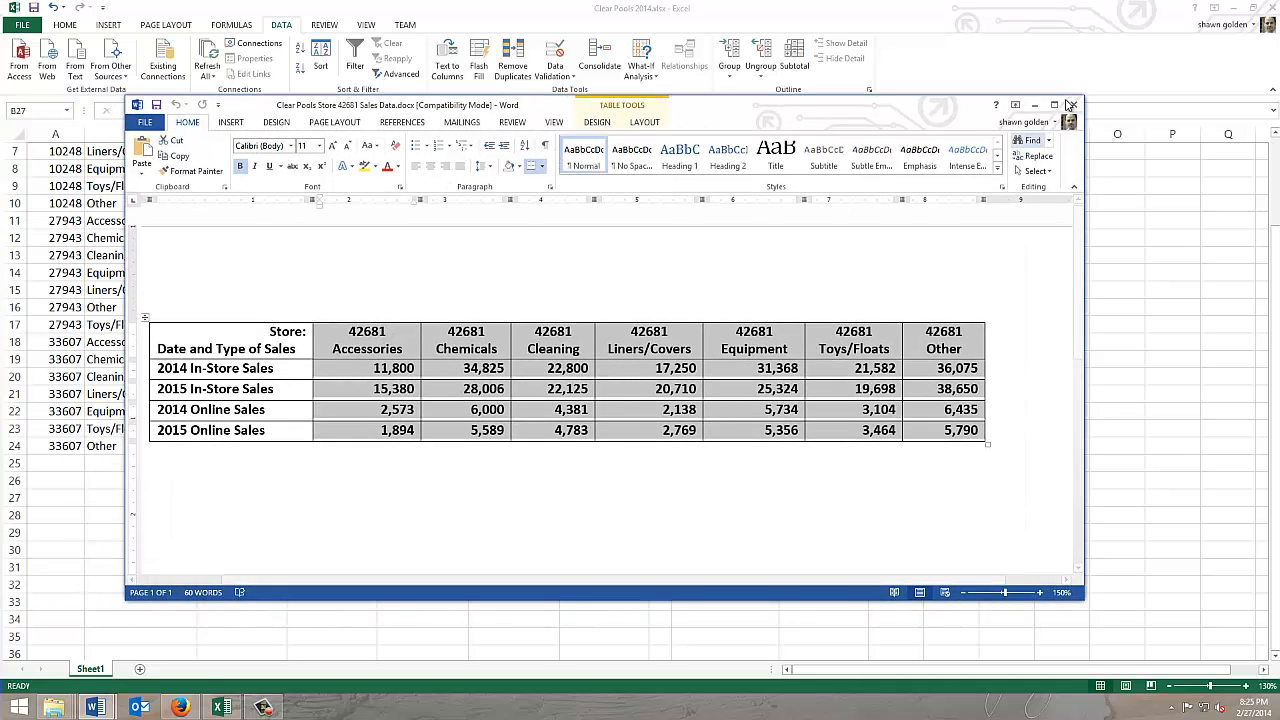
pyautogui.click(1055, 105)
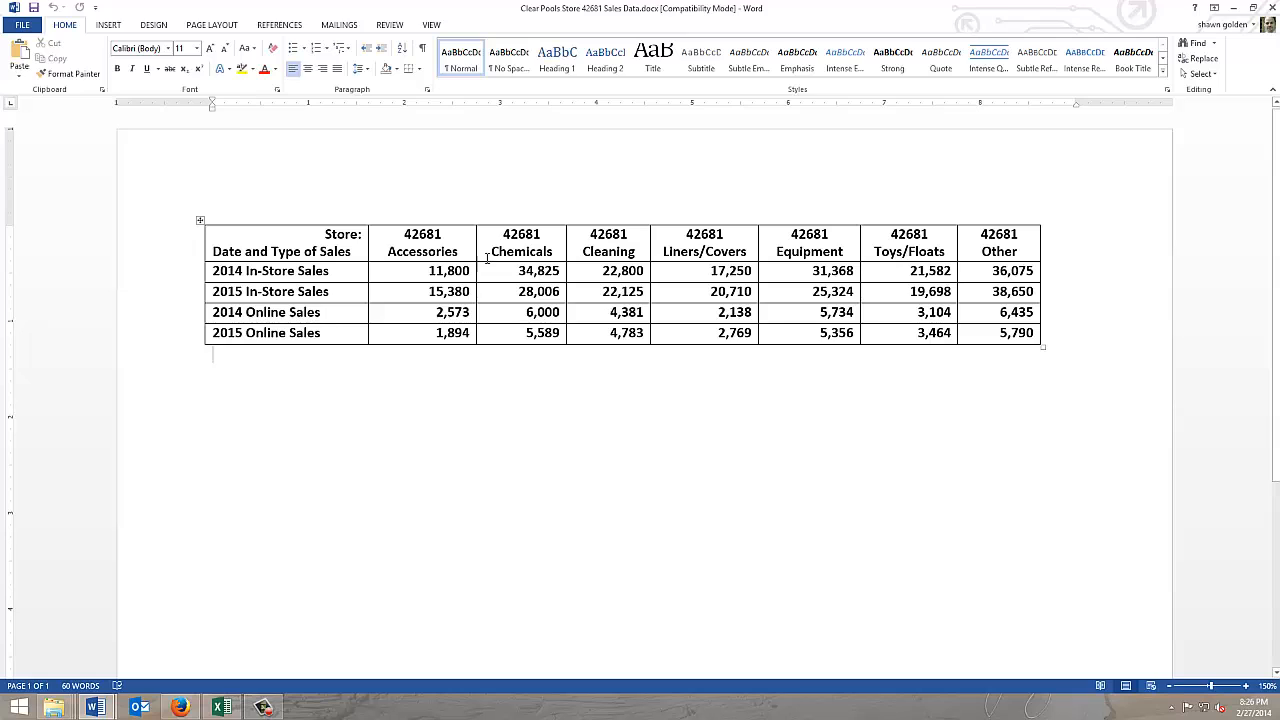
pyautogui.moveTo(390, 234); pyautogui.dragTo(1013, 332)
pyautogui.hotkey('ctrl', 'c')
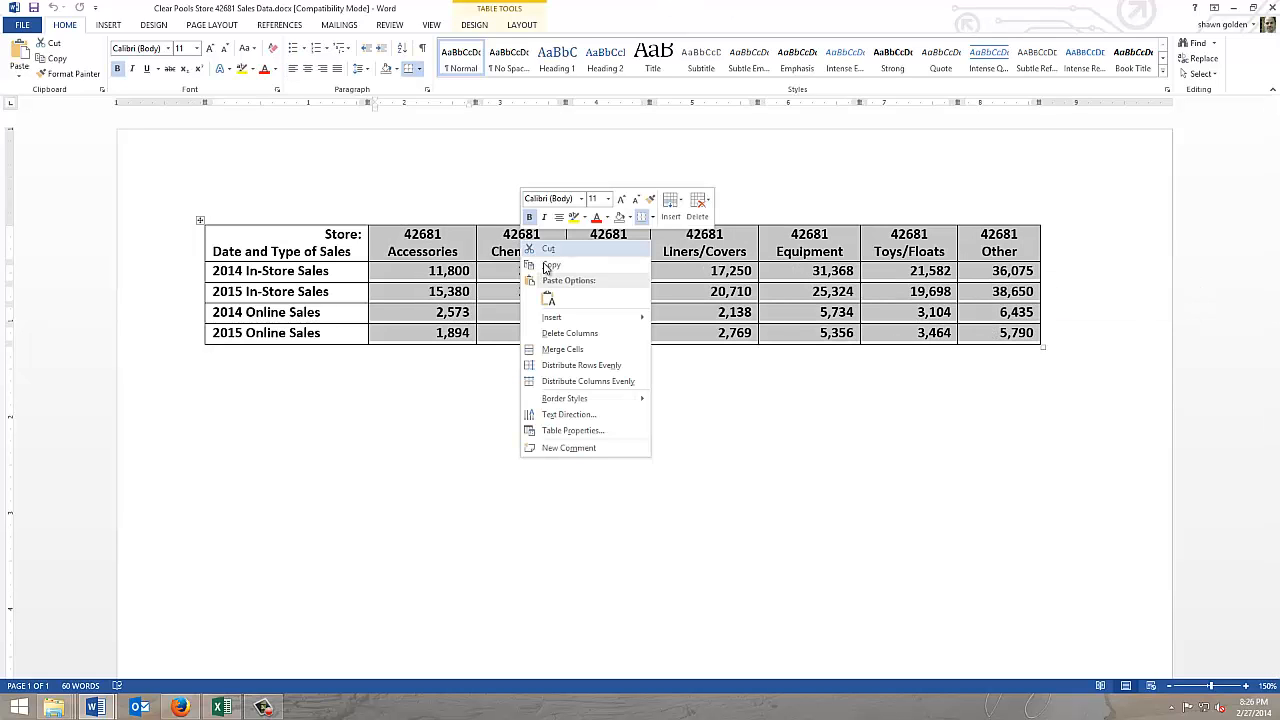
pyautogui.click(547, 271)
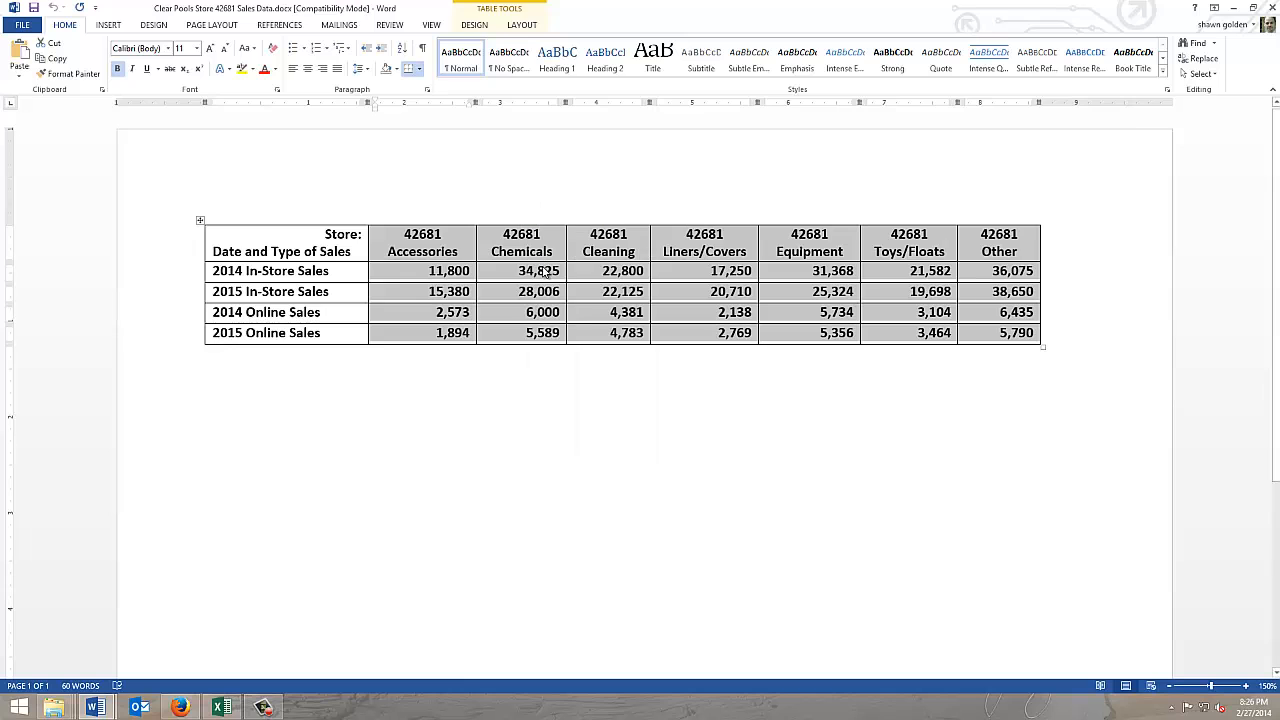
# Step: Switch back to Excel and paste the copied store 42681 table at A34 as unformatted Text with Paste Special
pyautogui.click(222, 707)
pyautogui.click(55, 463)
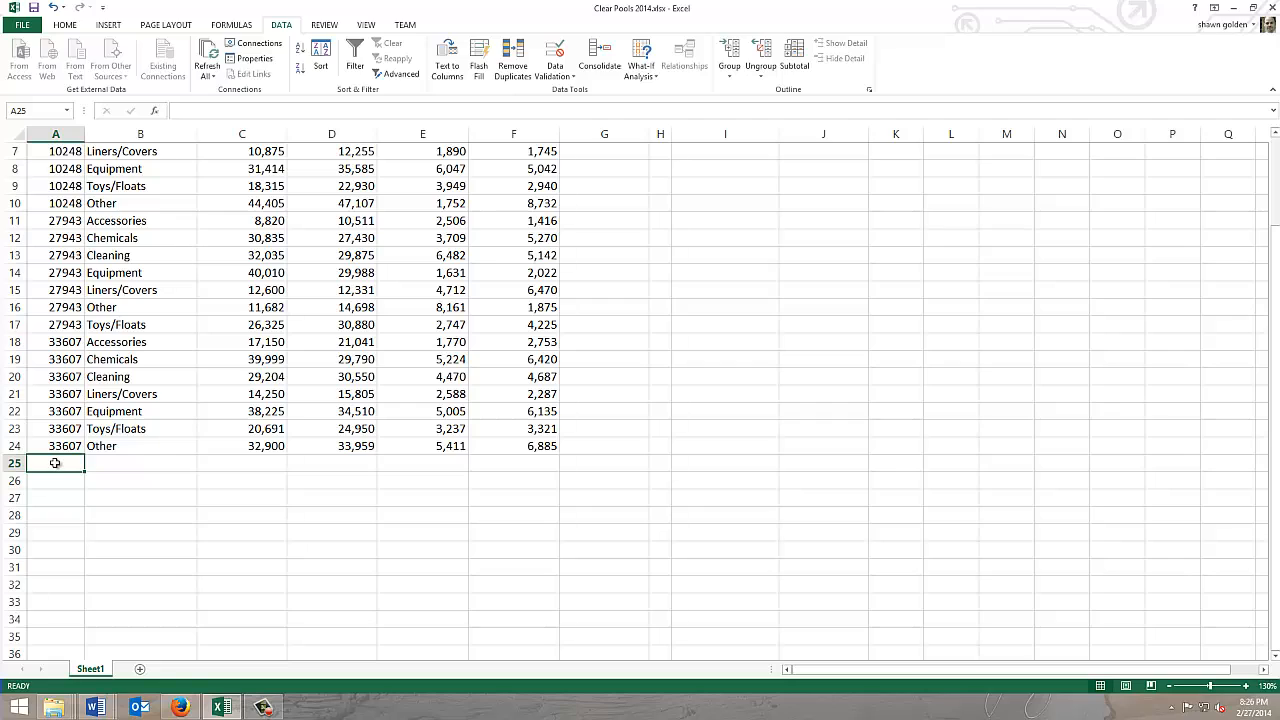
pyautogui.click(42, 622)
pyautogui.rightClick(42, 625)
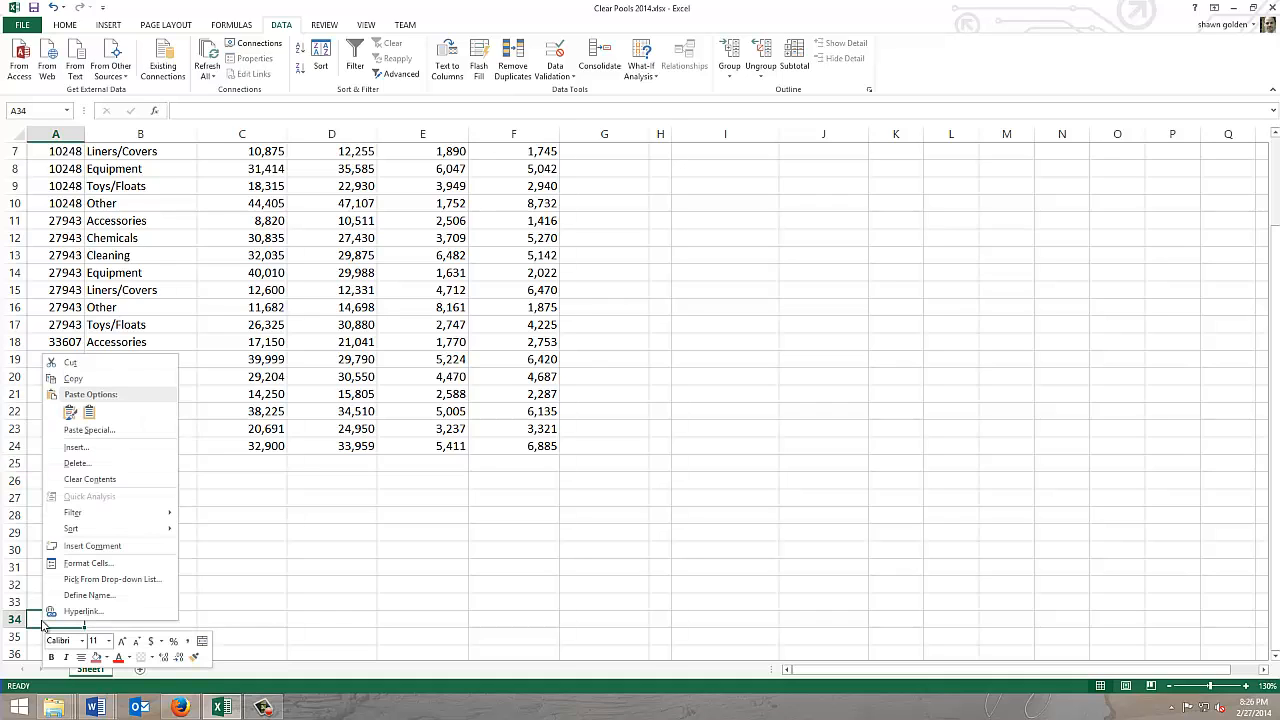
pyautogui.click(57, 28)
pyautogui.click(62, 25)
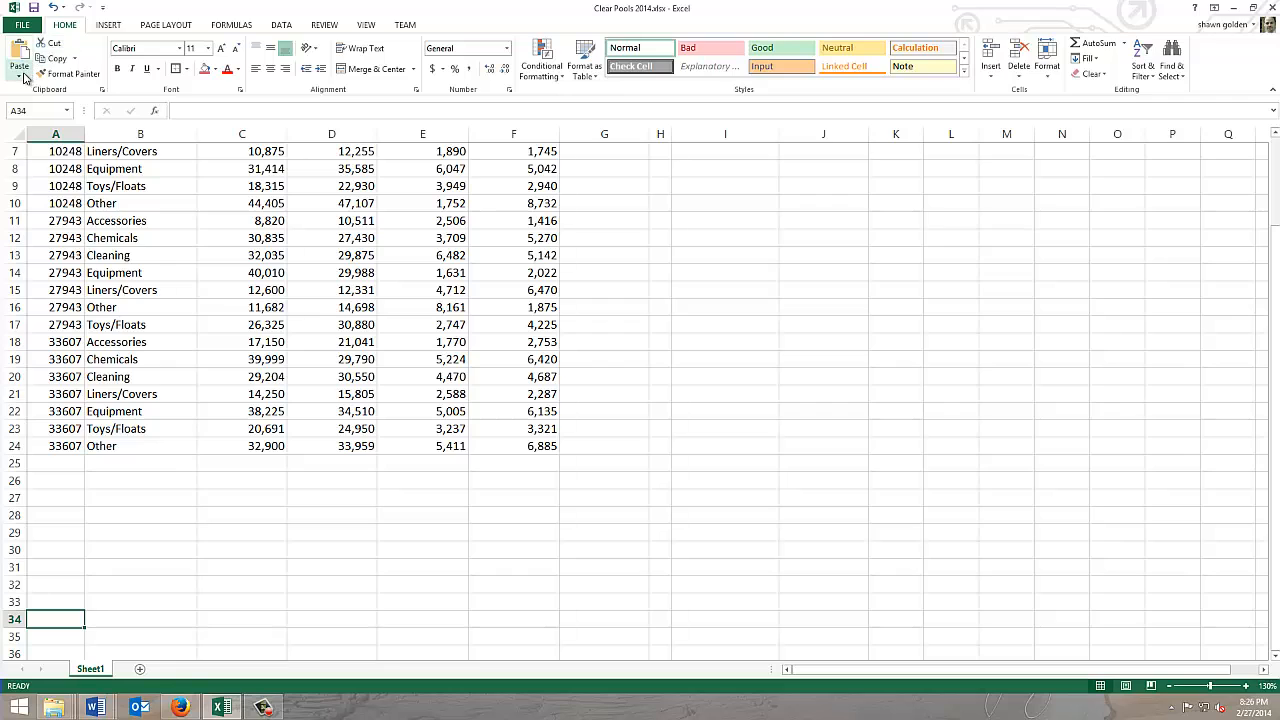
pyautogui.click(22, 78)
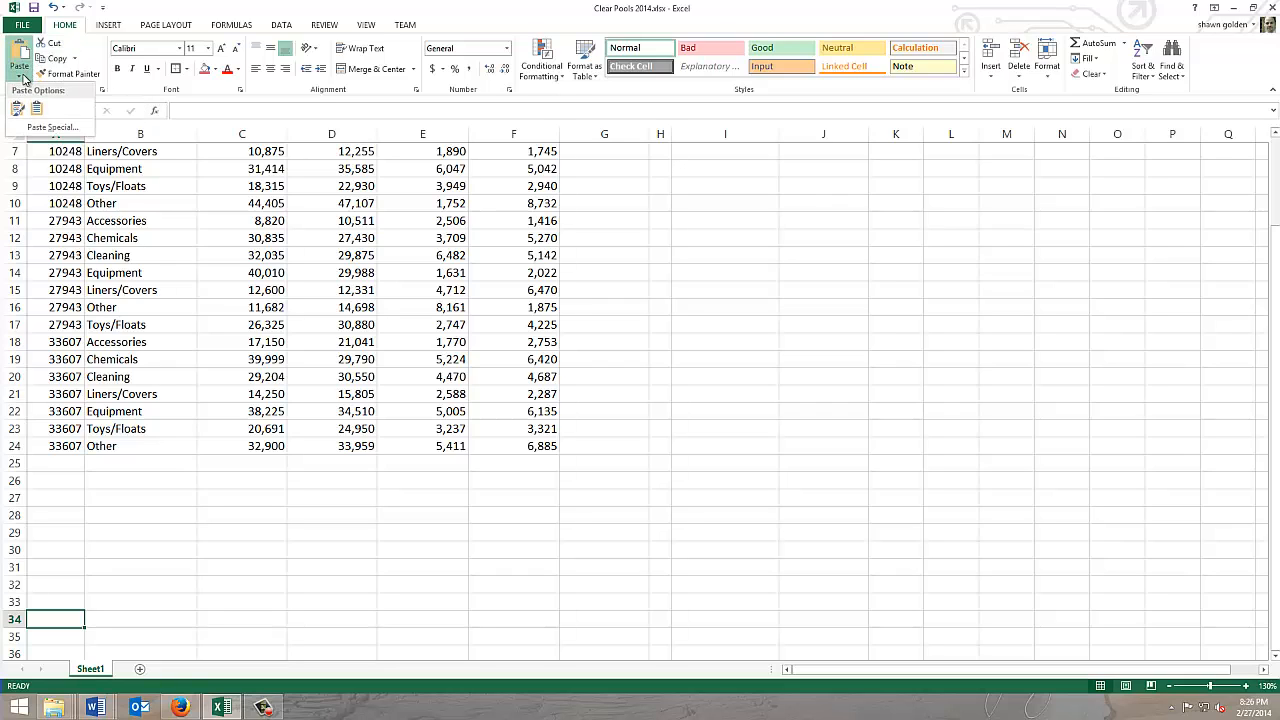
pyautogui.click(48, 125)
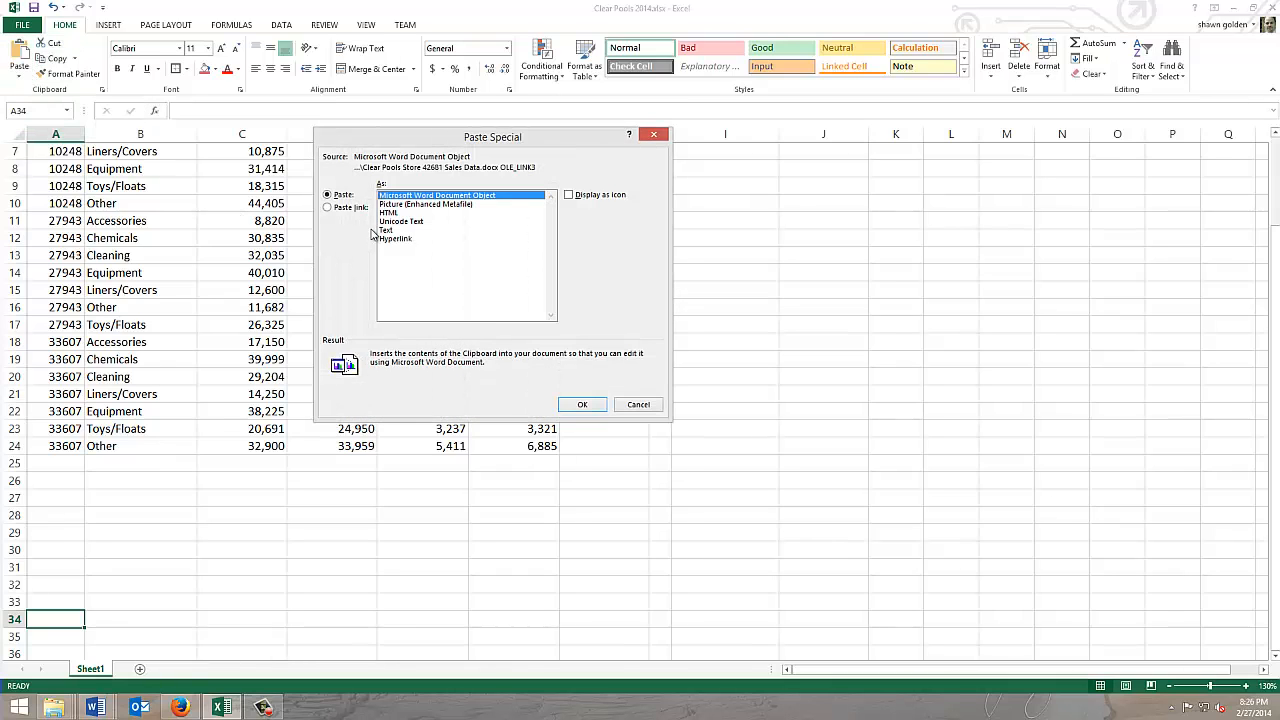
pyautogui.click(388, 230)
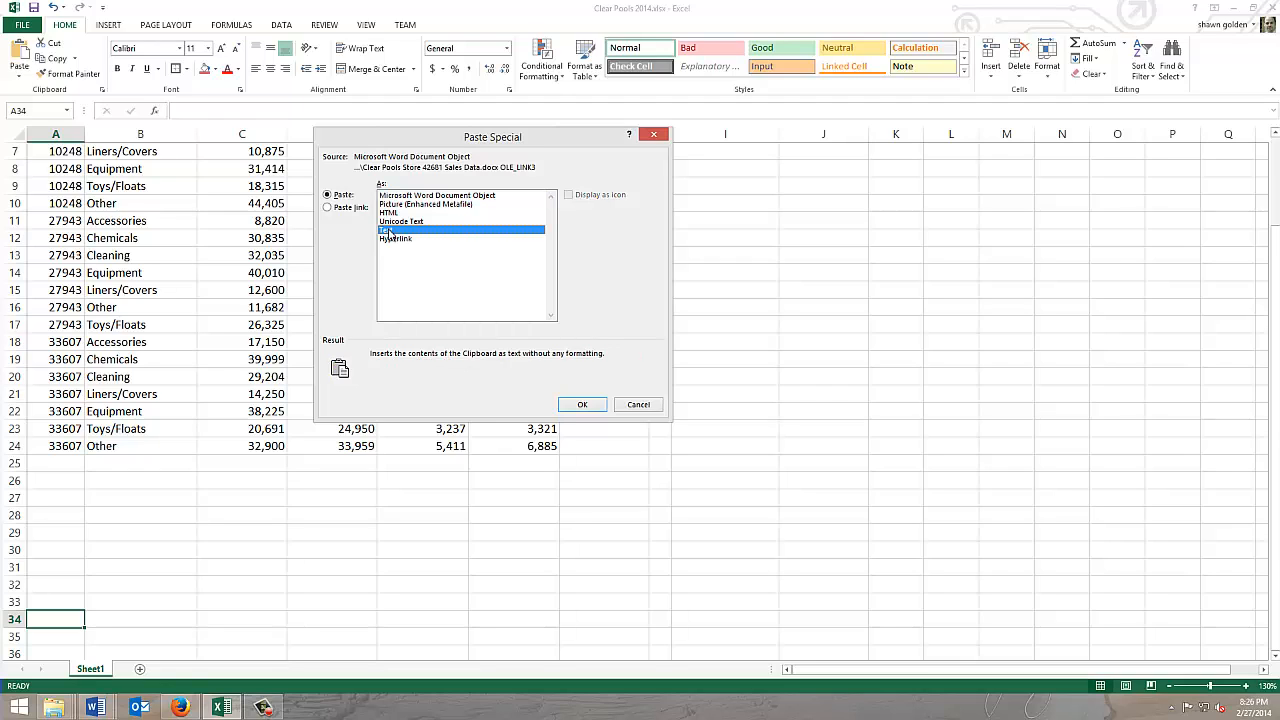
pyautogui.click(584, 405)
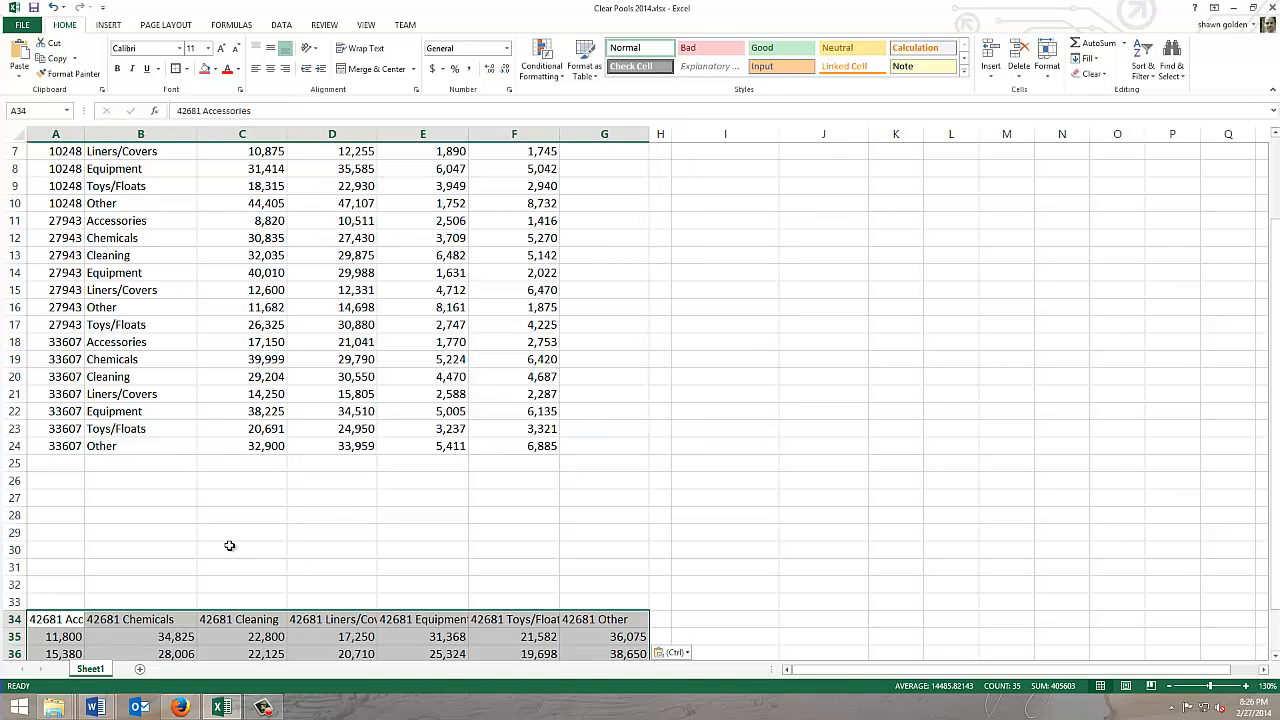
# Step: Copy the pasted store 42681 data in A34:G38 and paste it transposed at A25
pyautogui.scroll(-3, 229, 545)
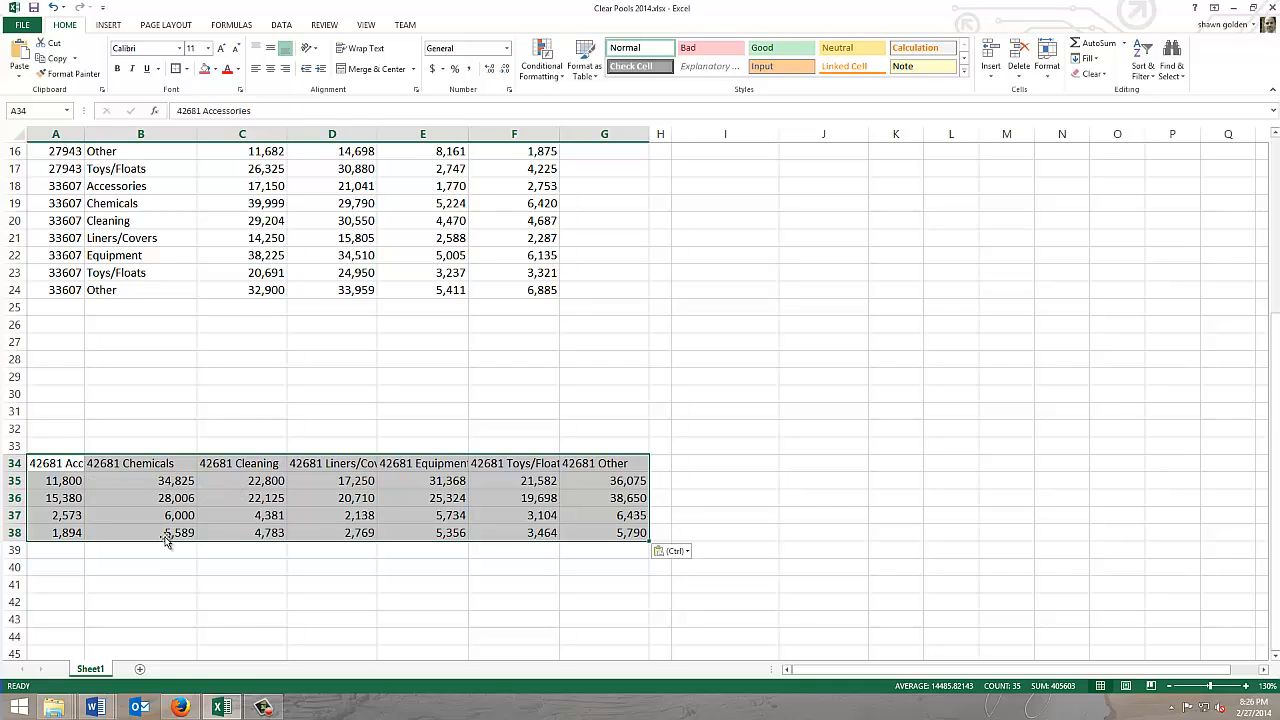
pyautogui.click(150, 584)
pyautogui.moveTo(58, 464); pyautogui.dragTo(600, 533)
pyautogui.rightClick(465, 499)
pyautogui.click(503, 261)
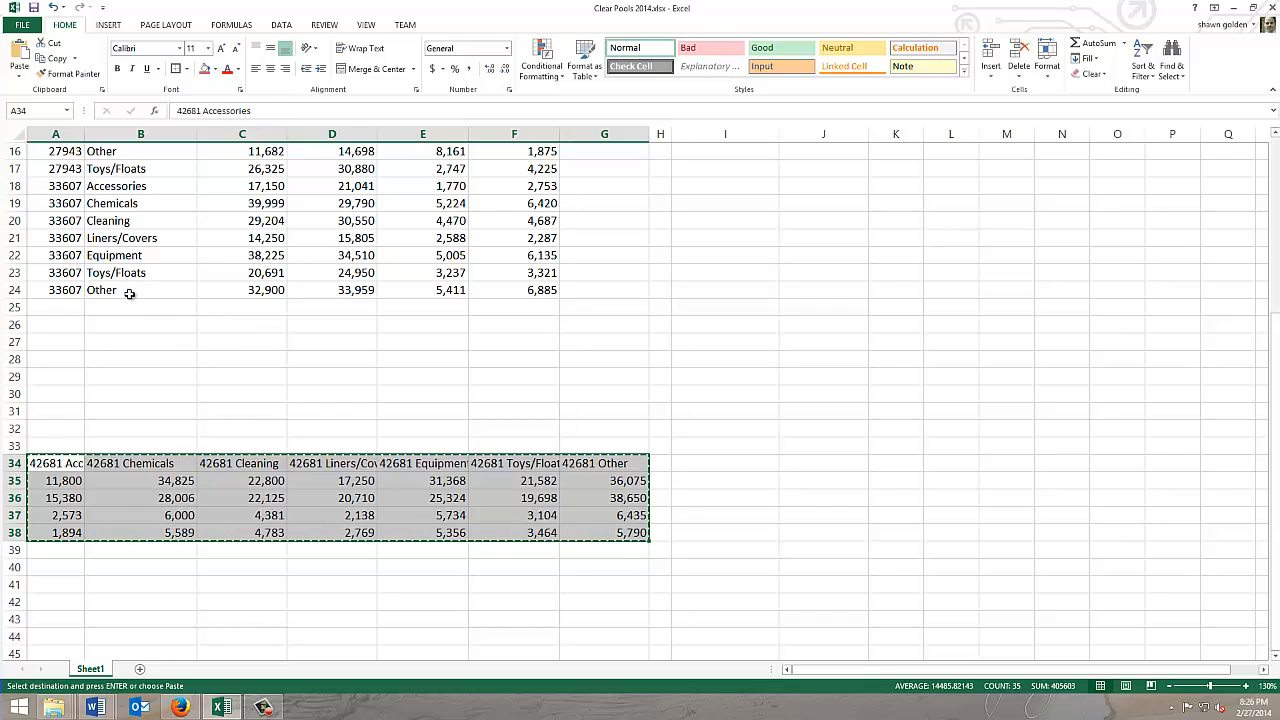
pyautogui.click(55, 310)
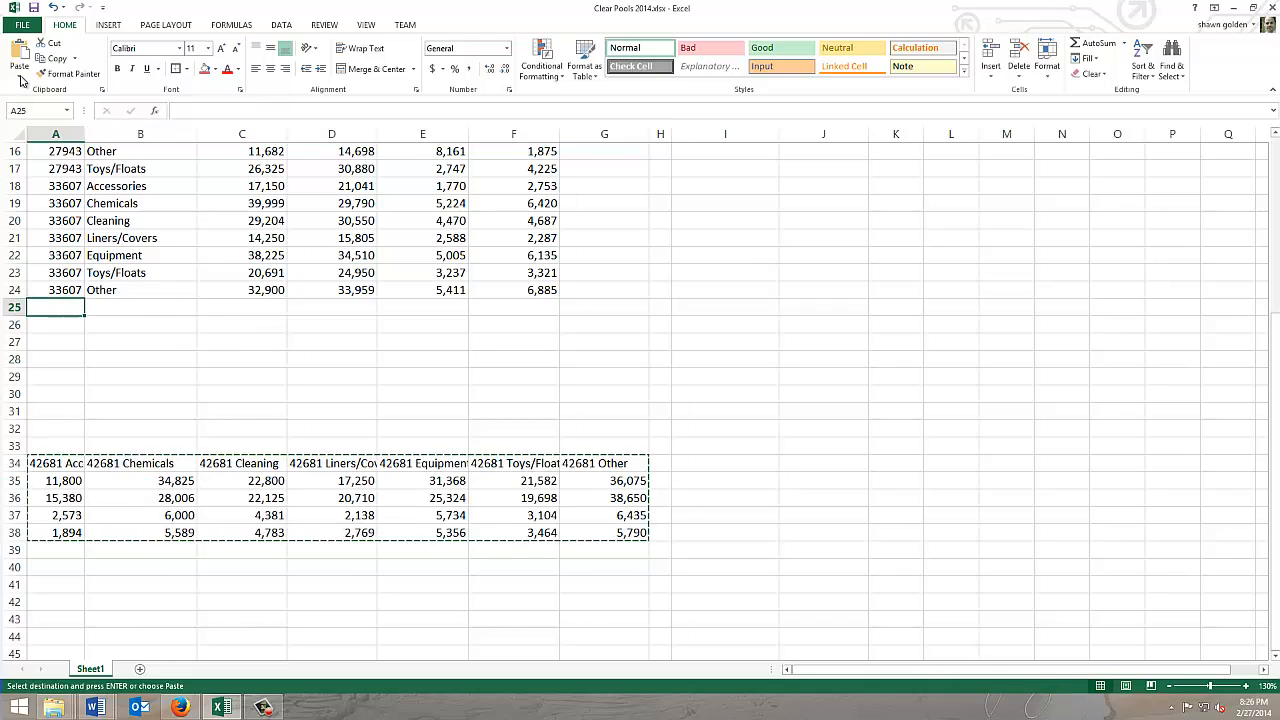
pyautogui.click(20, 76)
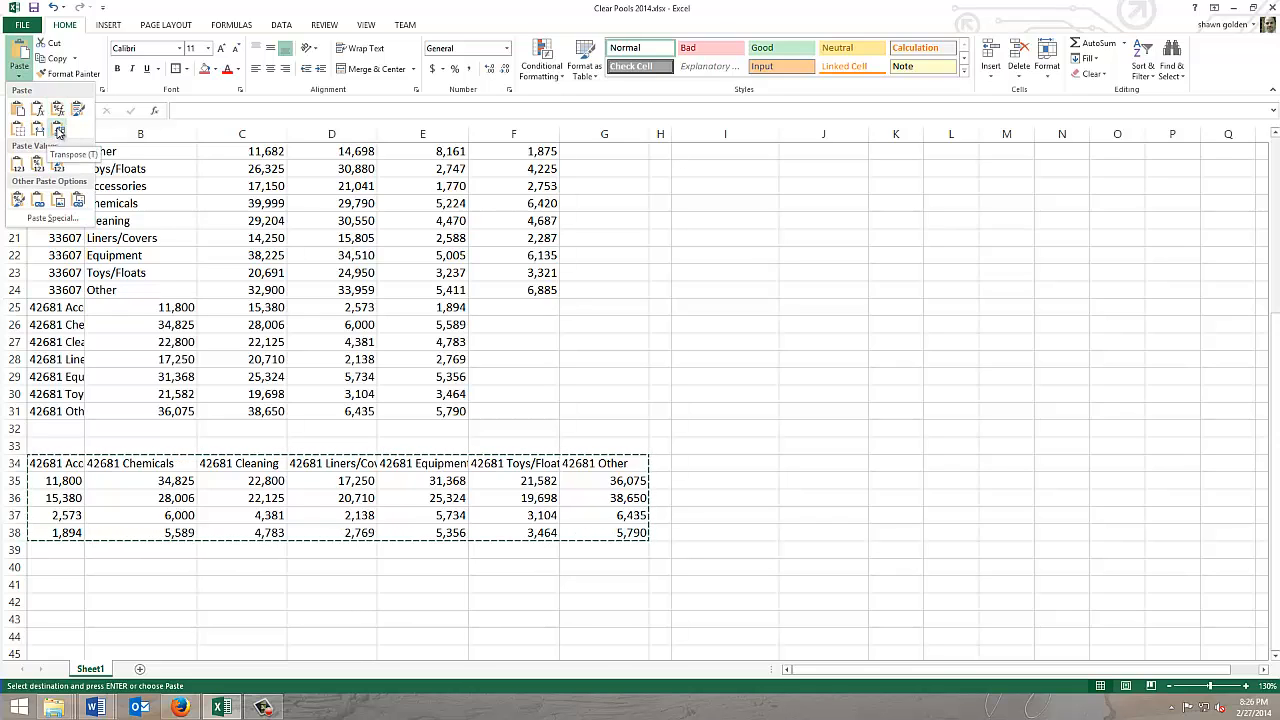
pyautogui.click(59, 131)
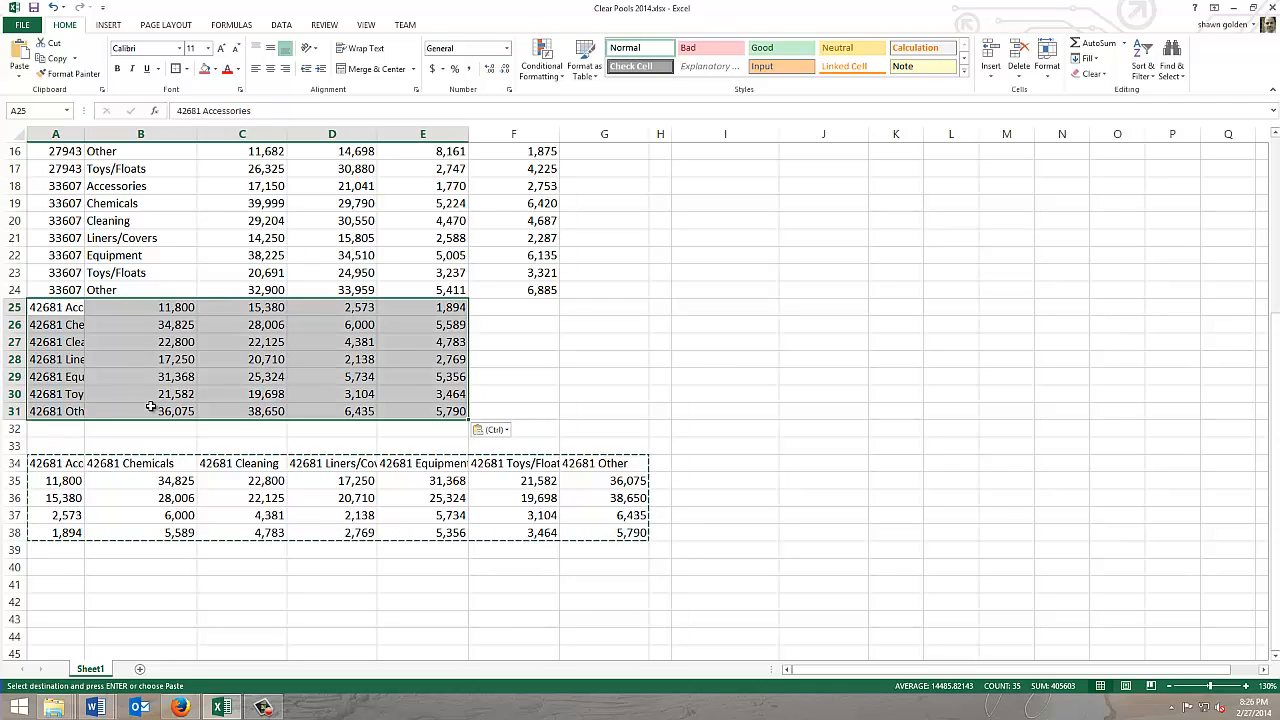
# Step: Move the transposed sales figures in B25:E31 one column over to C25:F31
pyautogui.click(517, 359)
pyautogui.moveTo(190, 310); pyautogui.dragTo(430, 410)
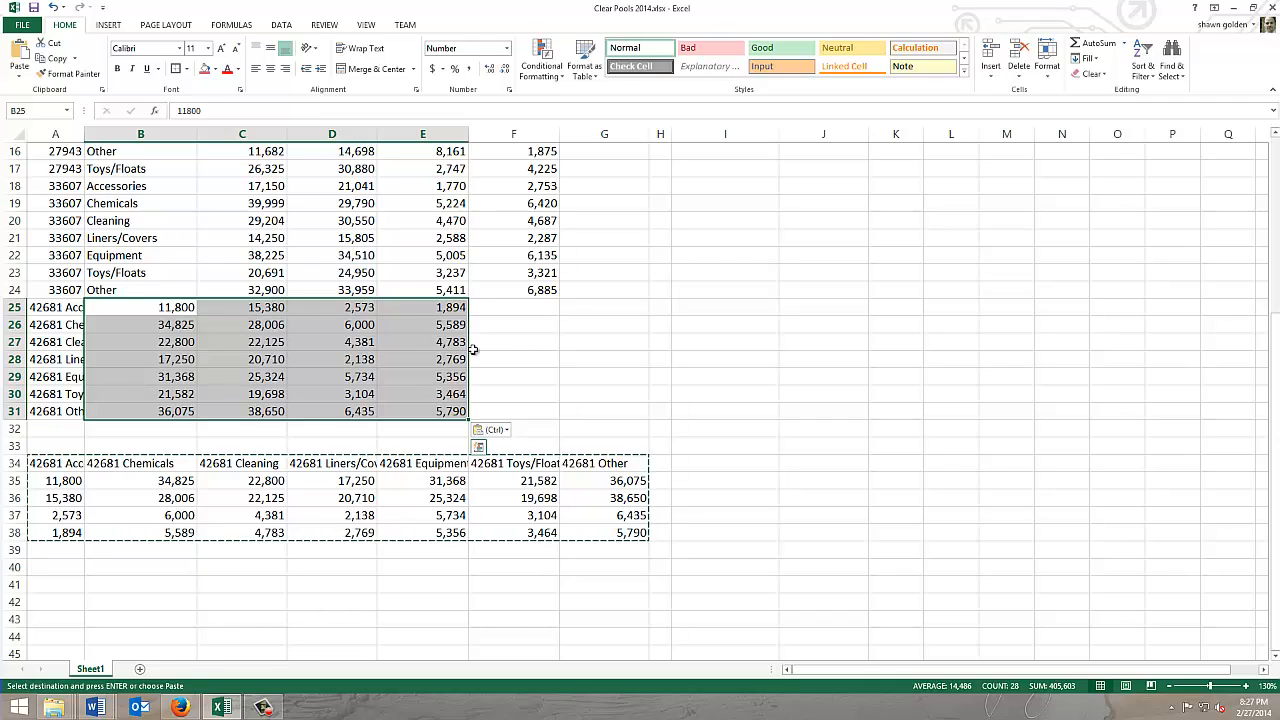
pyautogui.moveTo(469, 348); pyautogui.dragTo(507, 342)
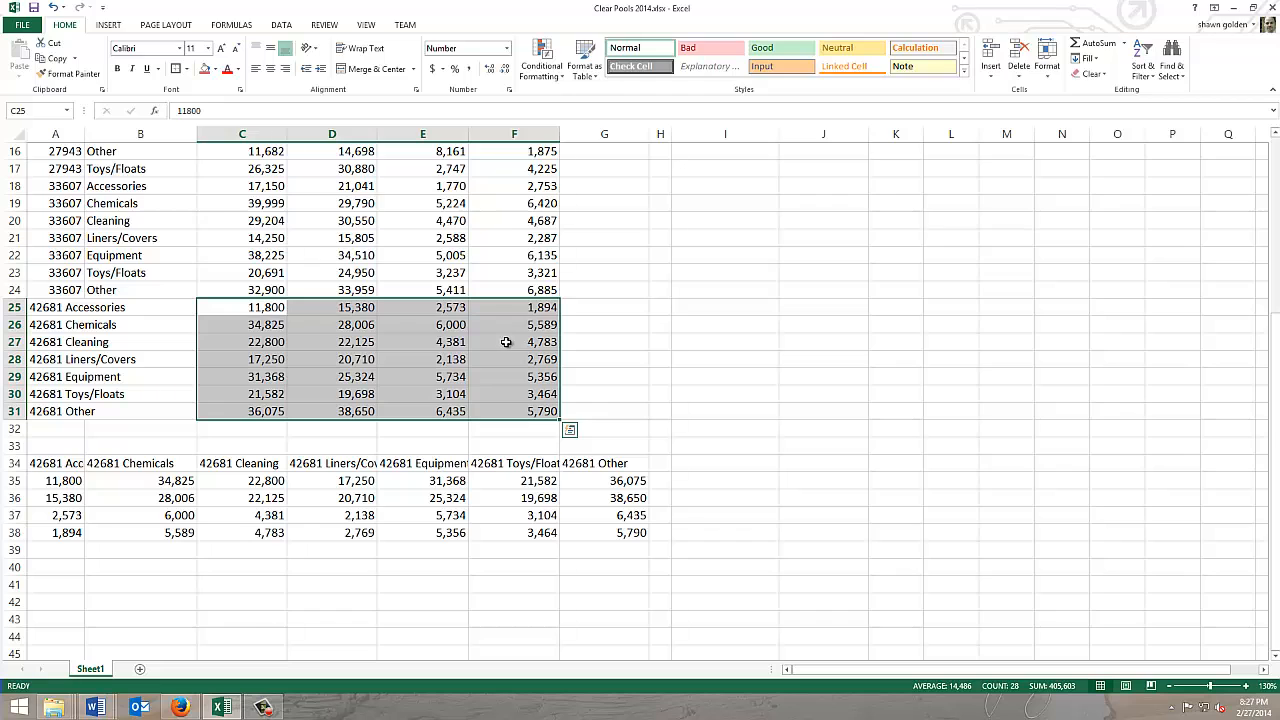
# Step: Delete rows 34 to 39, which contain the untransposed copy of the store 42681 data
pyautogui.moveTo(15, 463); pyautogui.dragTo(10, 552)
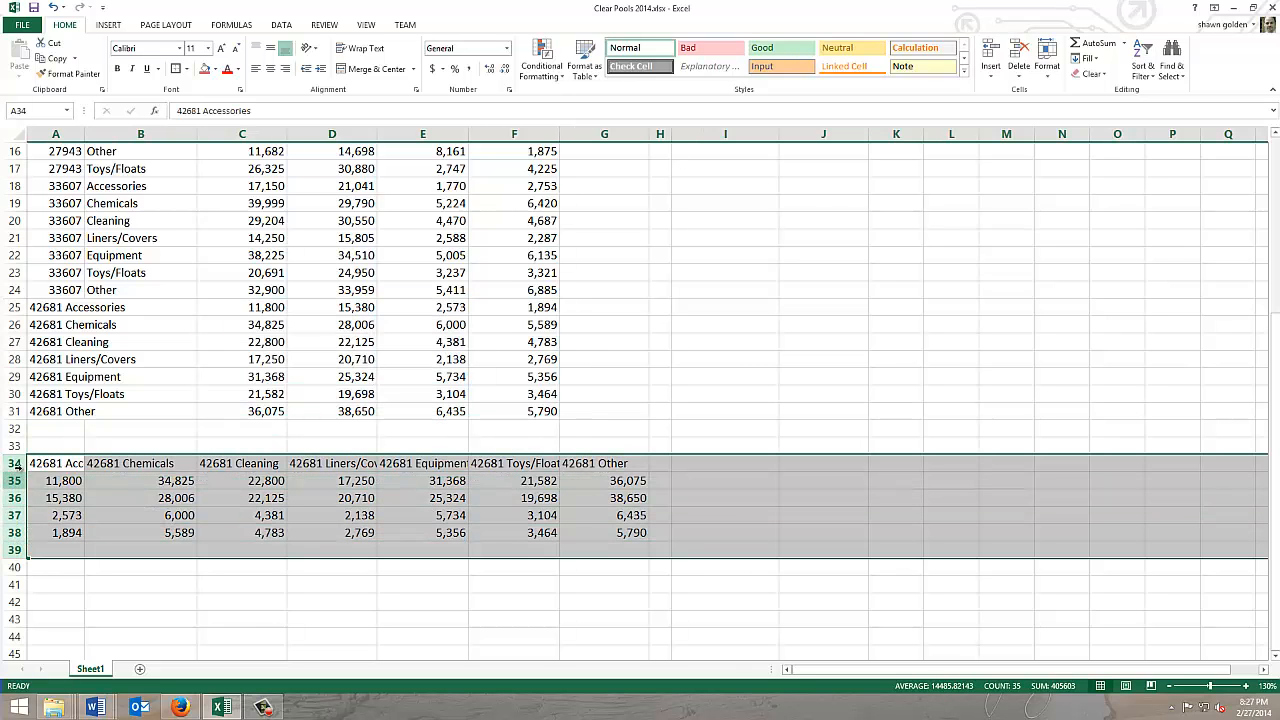
pyautogui.rightClick(16, 466)
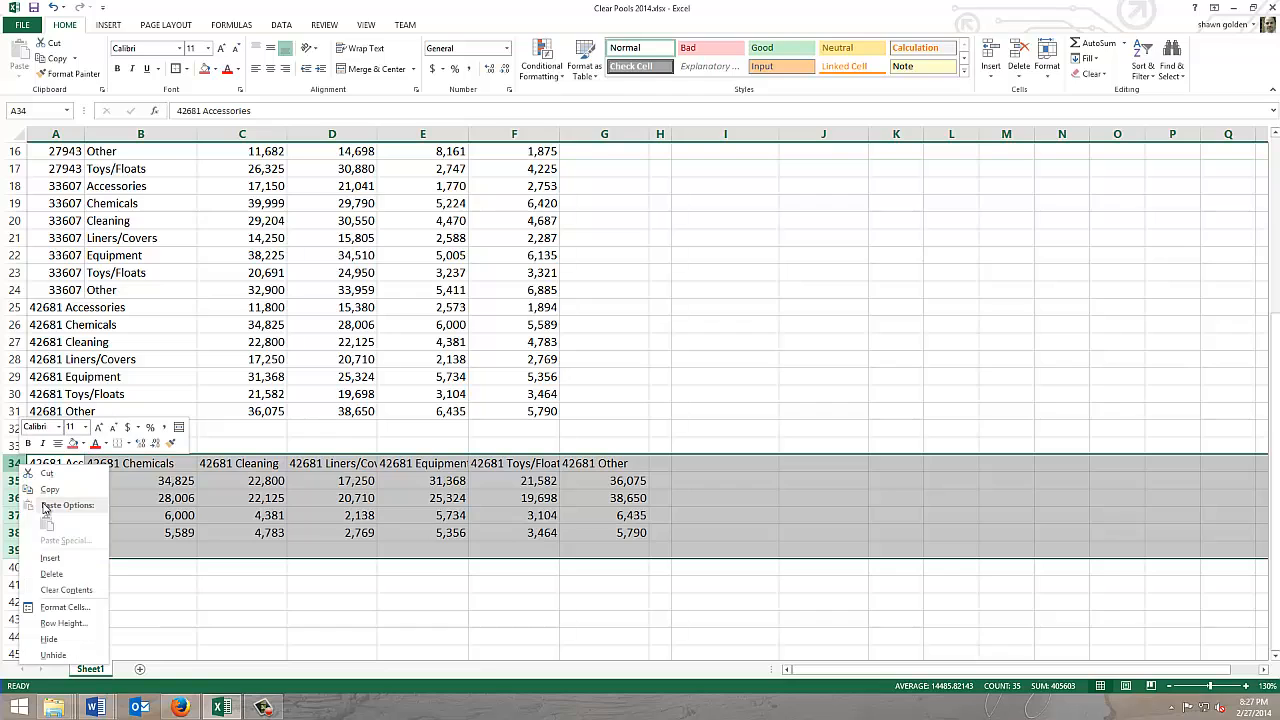
pyautogui.click(58, 573)
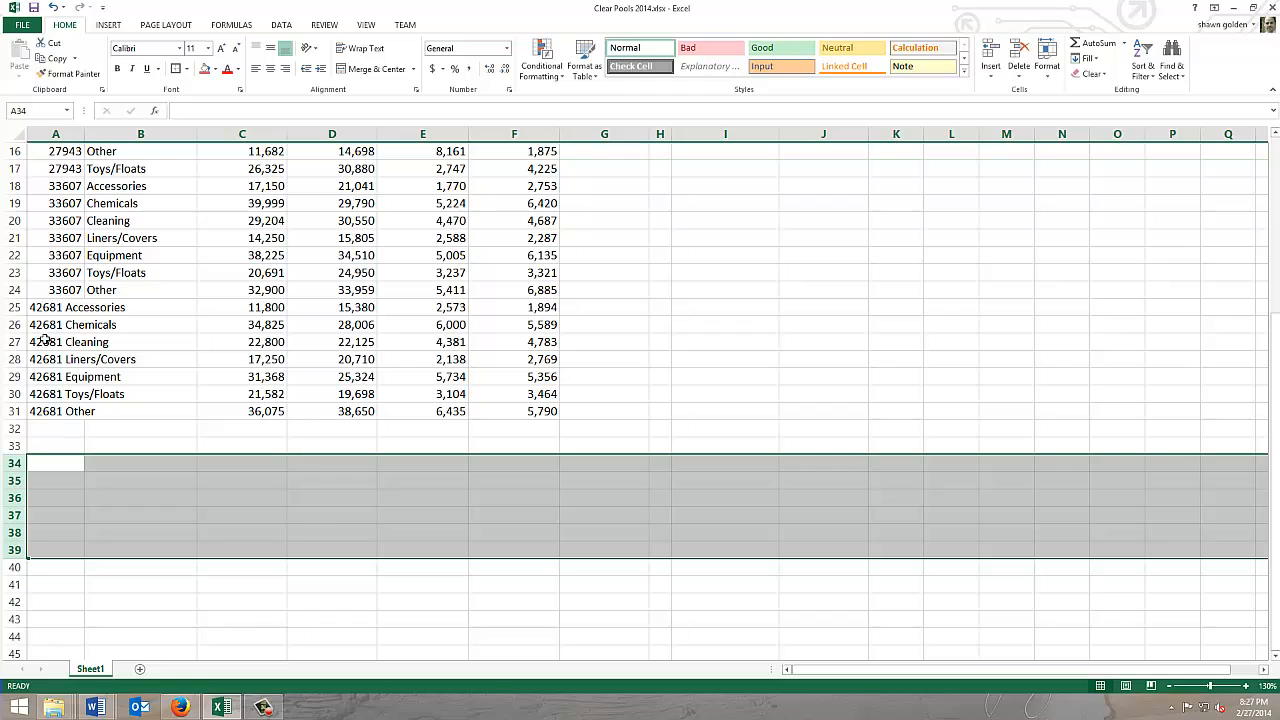
# Step: Split the store and category text in A25:A31 into two columns with Text to Columns, delimited by Space instead of Tab
pyautogui.moveTo(42, 310); pyautogui.dragTo(50, 409)
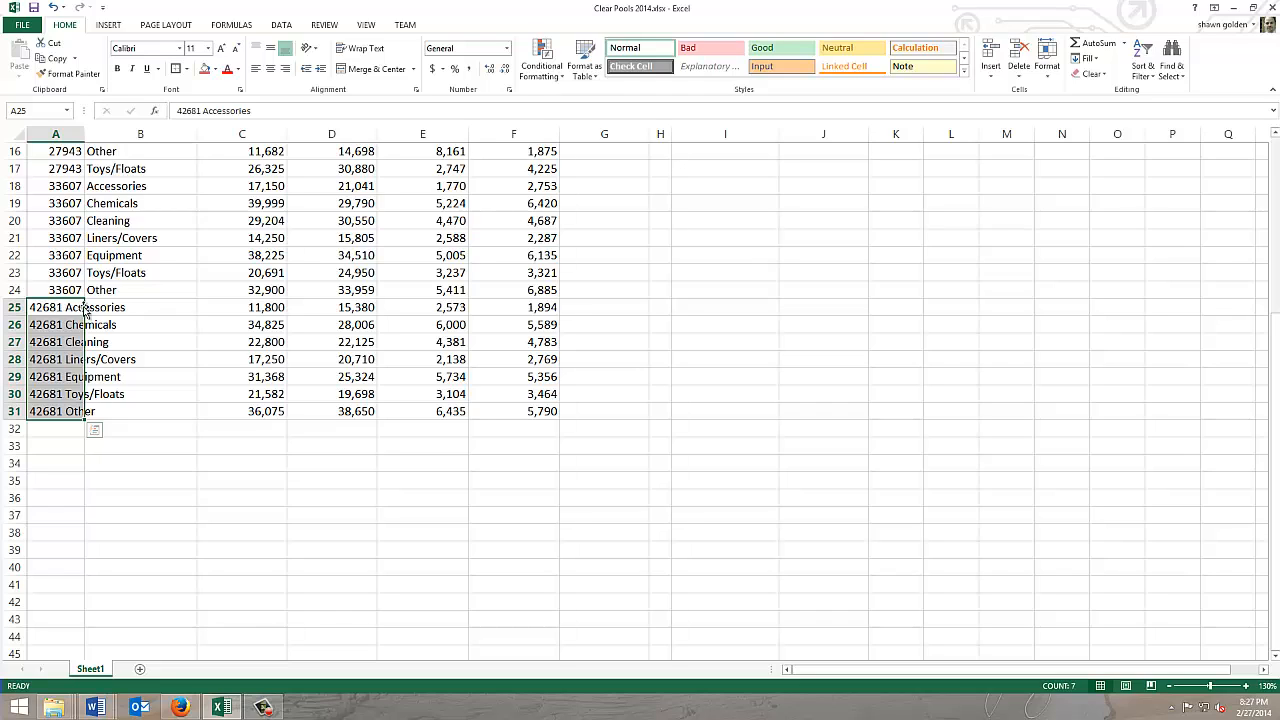
pyautogui.click(286, 25)
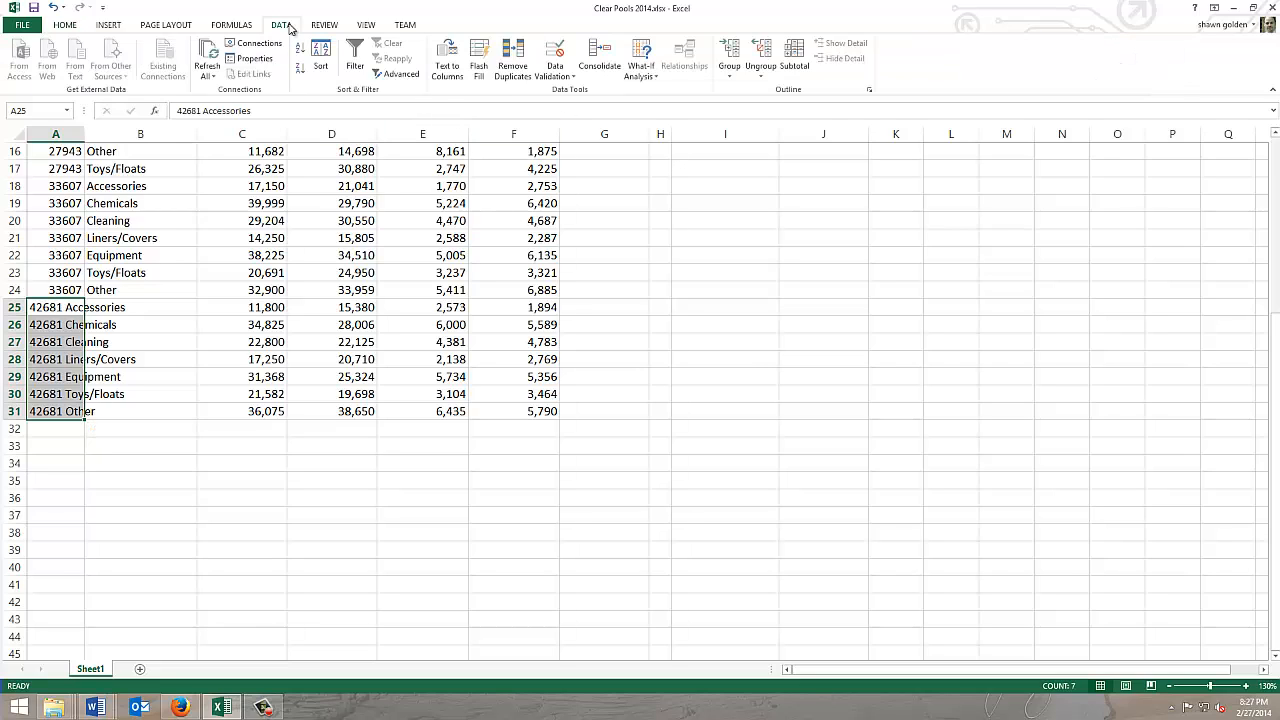
pyautogui.click(447, 62)
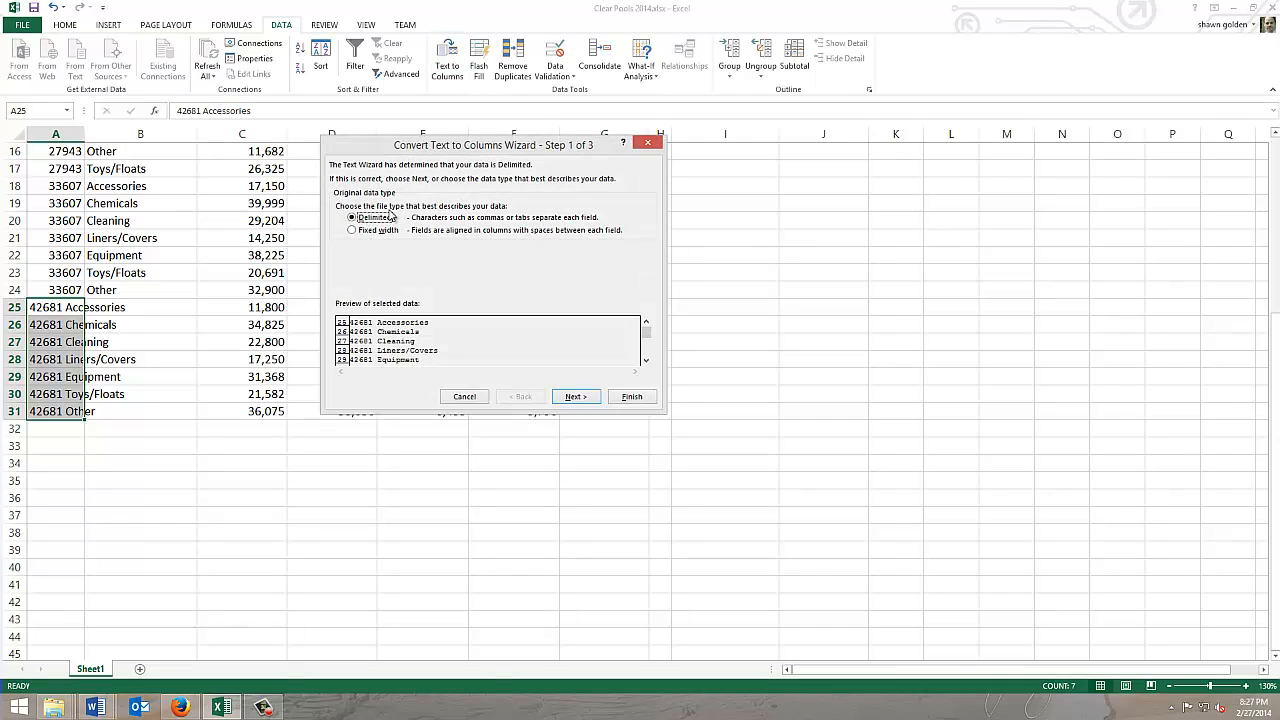
pyautogui.click(574, 397)
pyautogui.click(341, 203)
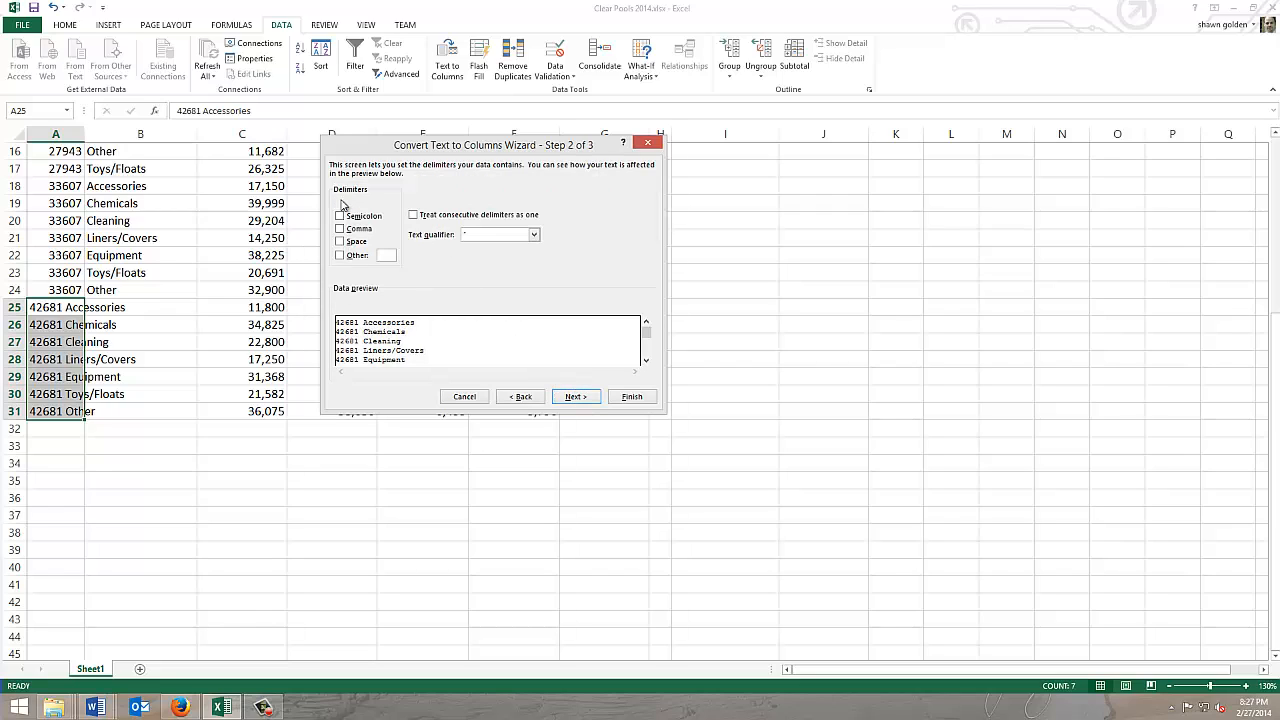
pyautogui.click(342, 242)
pyautogui.click(577, 397)
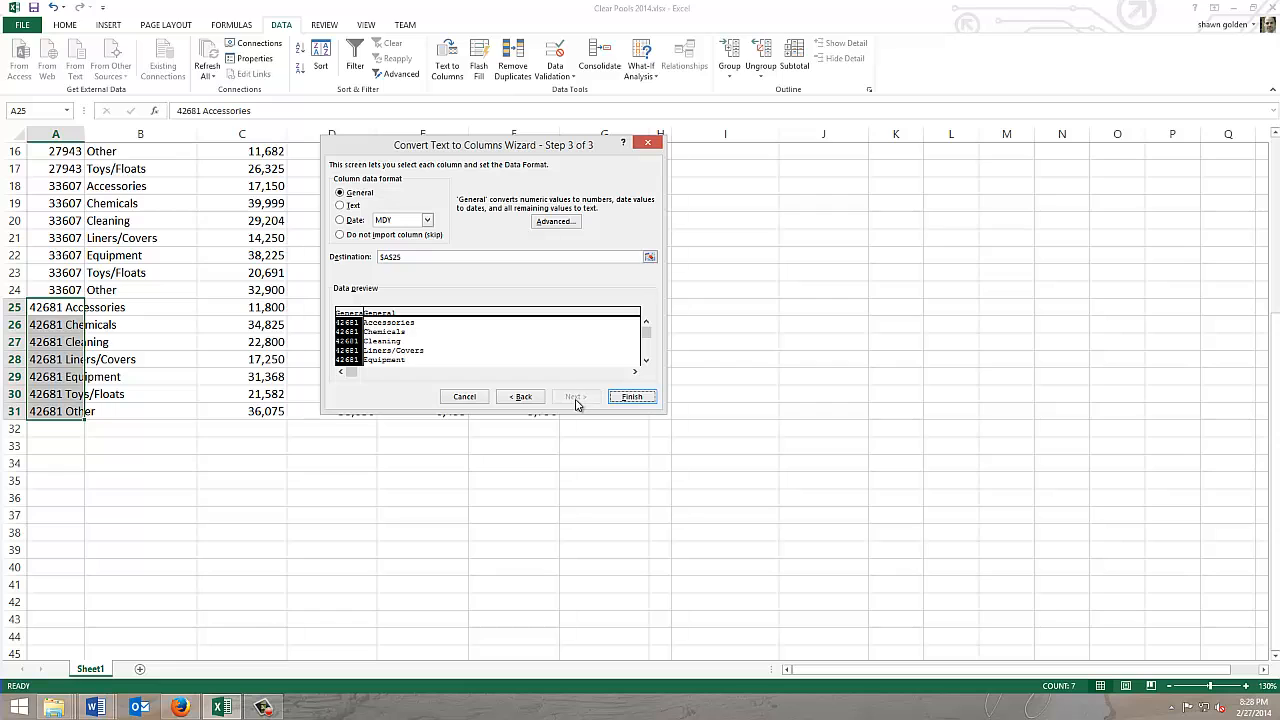
pyautogui.click(630, 397)
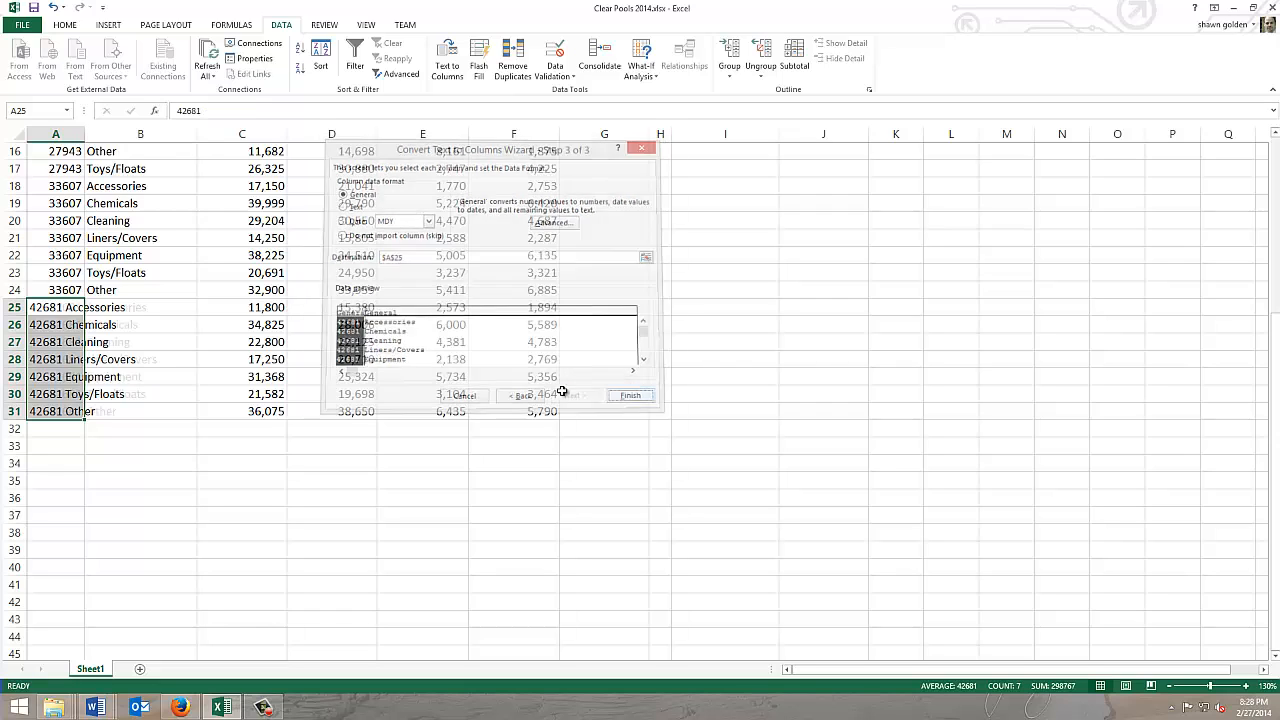
pyautogui.click(152, 445)
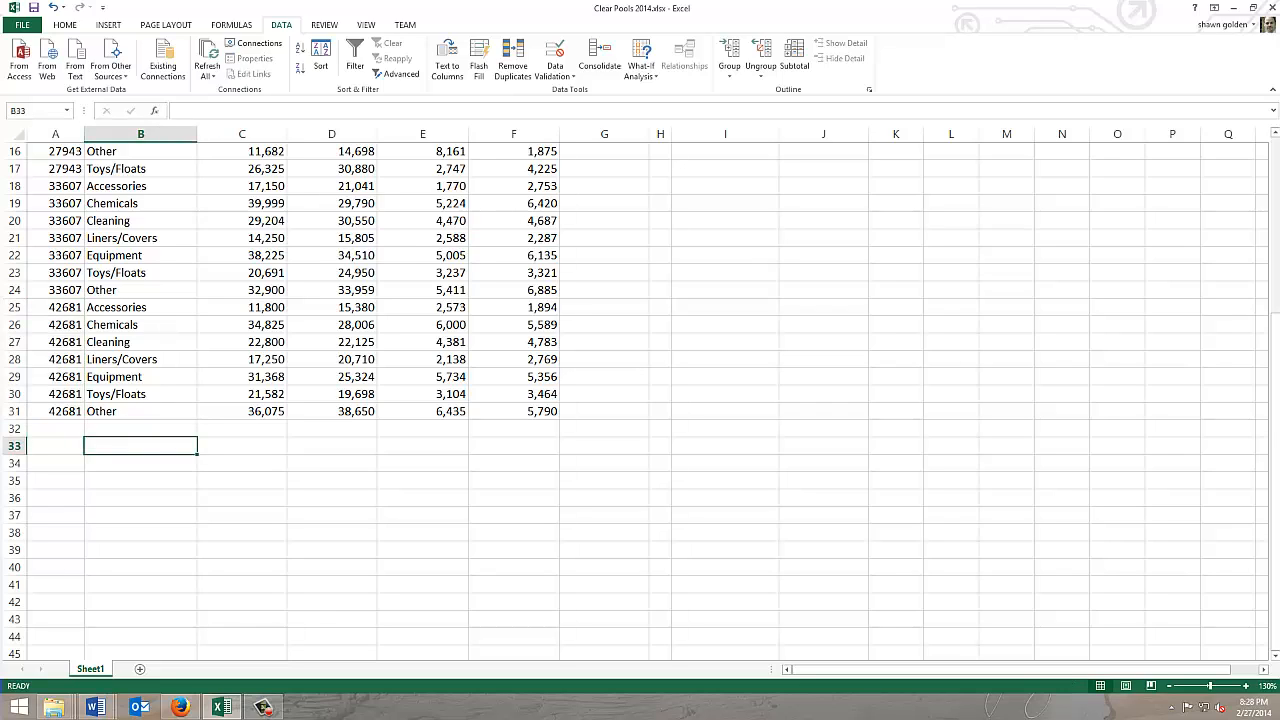
pyautogui.scroll(4, 640, 400)
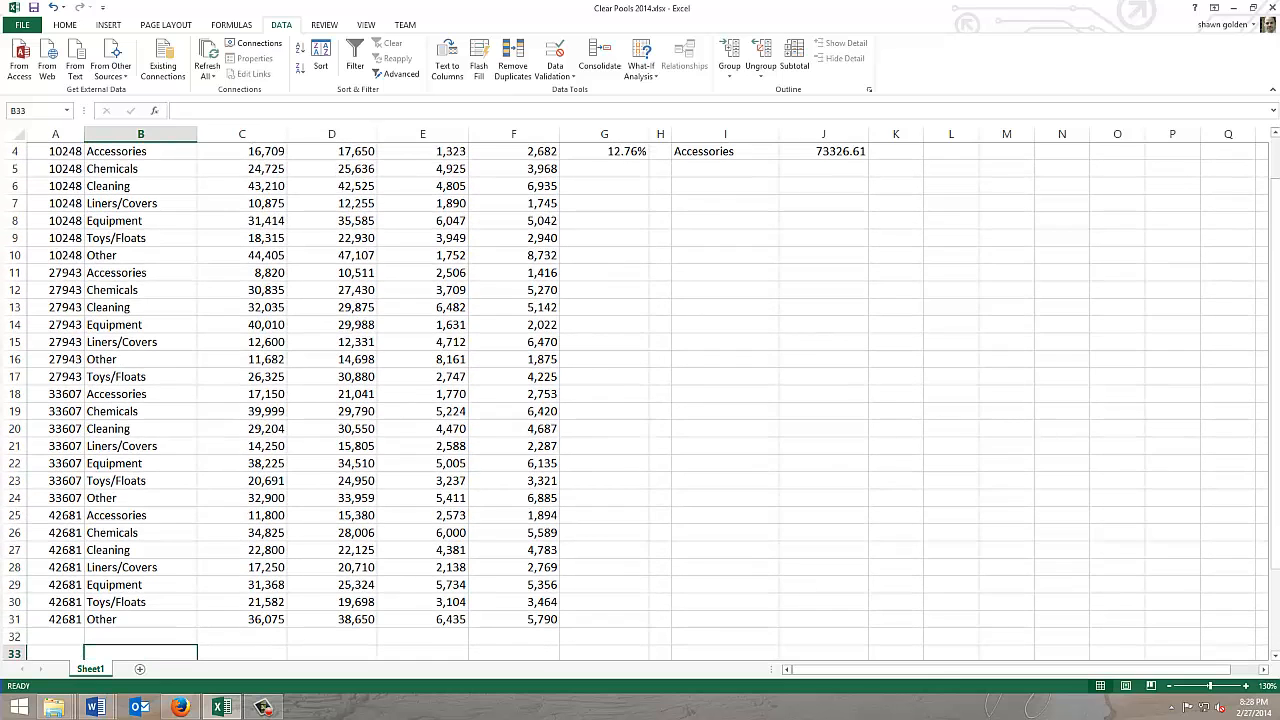
pyautogui.scroll(-1, 640, 400)
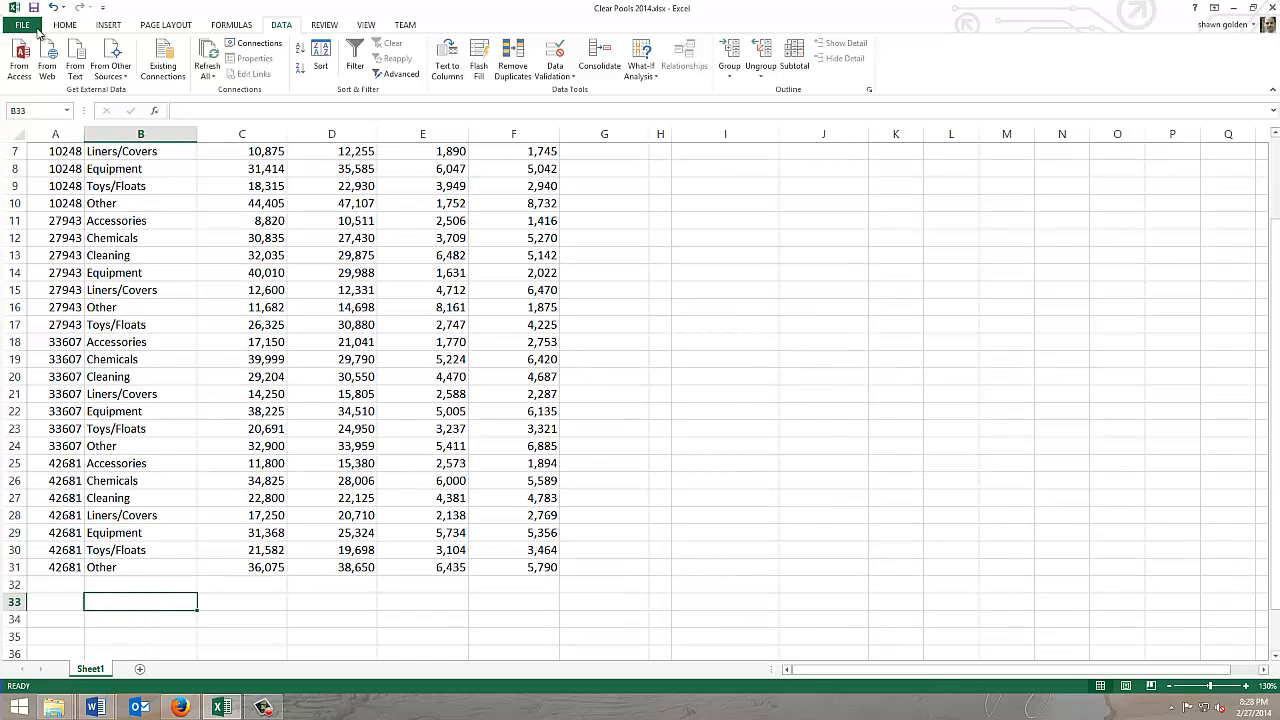